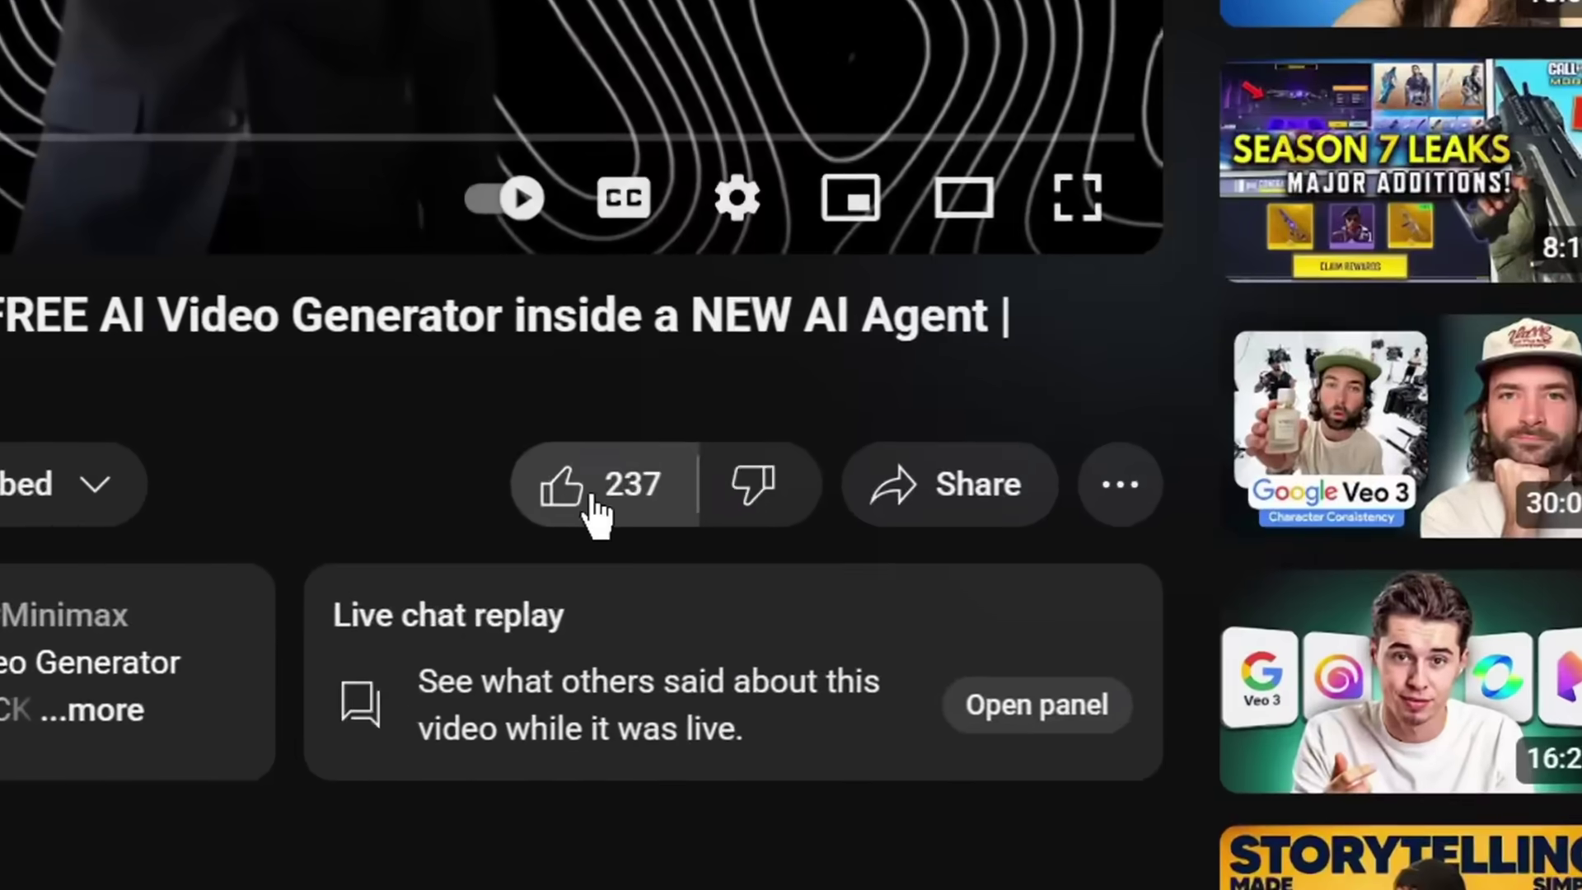
Like the MINIMAX video so its count reaches 238, leaving the subscription settings unchanged
click(660, 836)
click(360, 836)
click(515, 494)
Draft the comment 'I want the full document', then cancel it
scroll(510, 554, down, 2)
click(1122, 788)
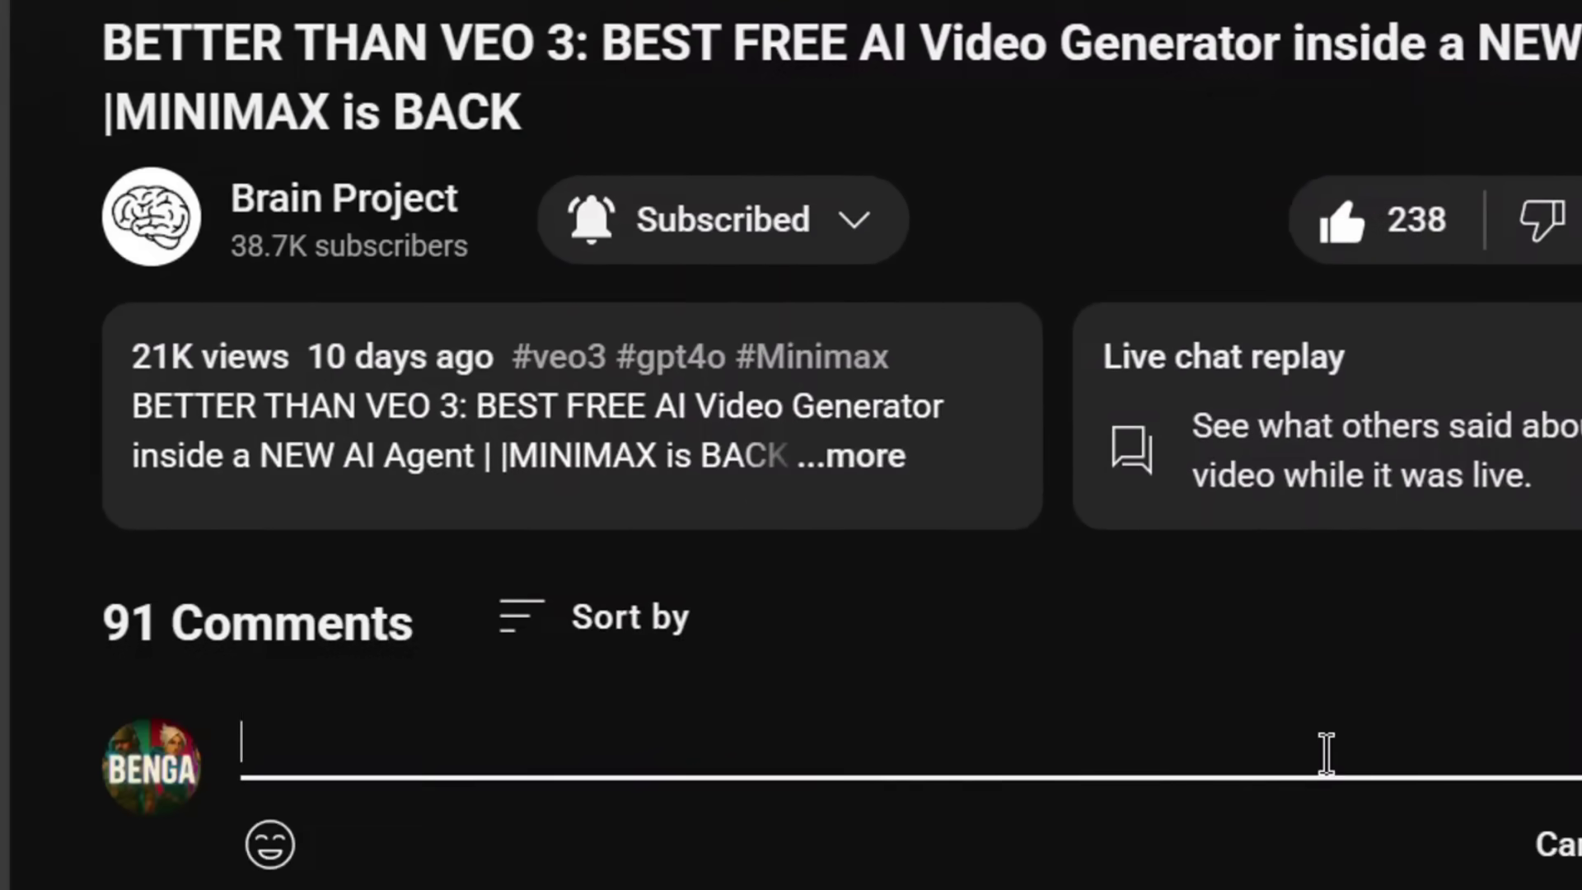
text(I want the full document)
click(1565, 844)
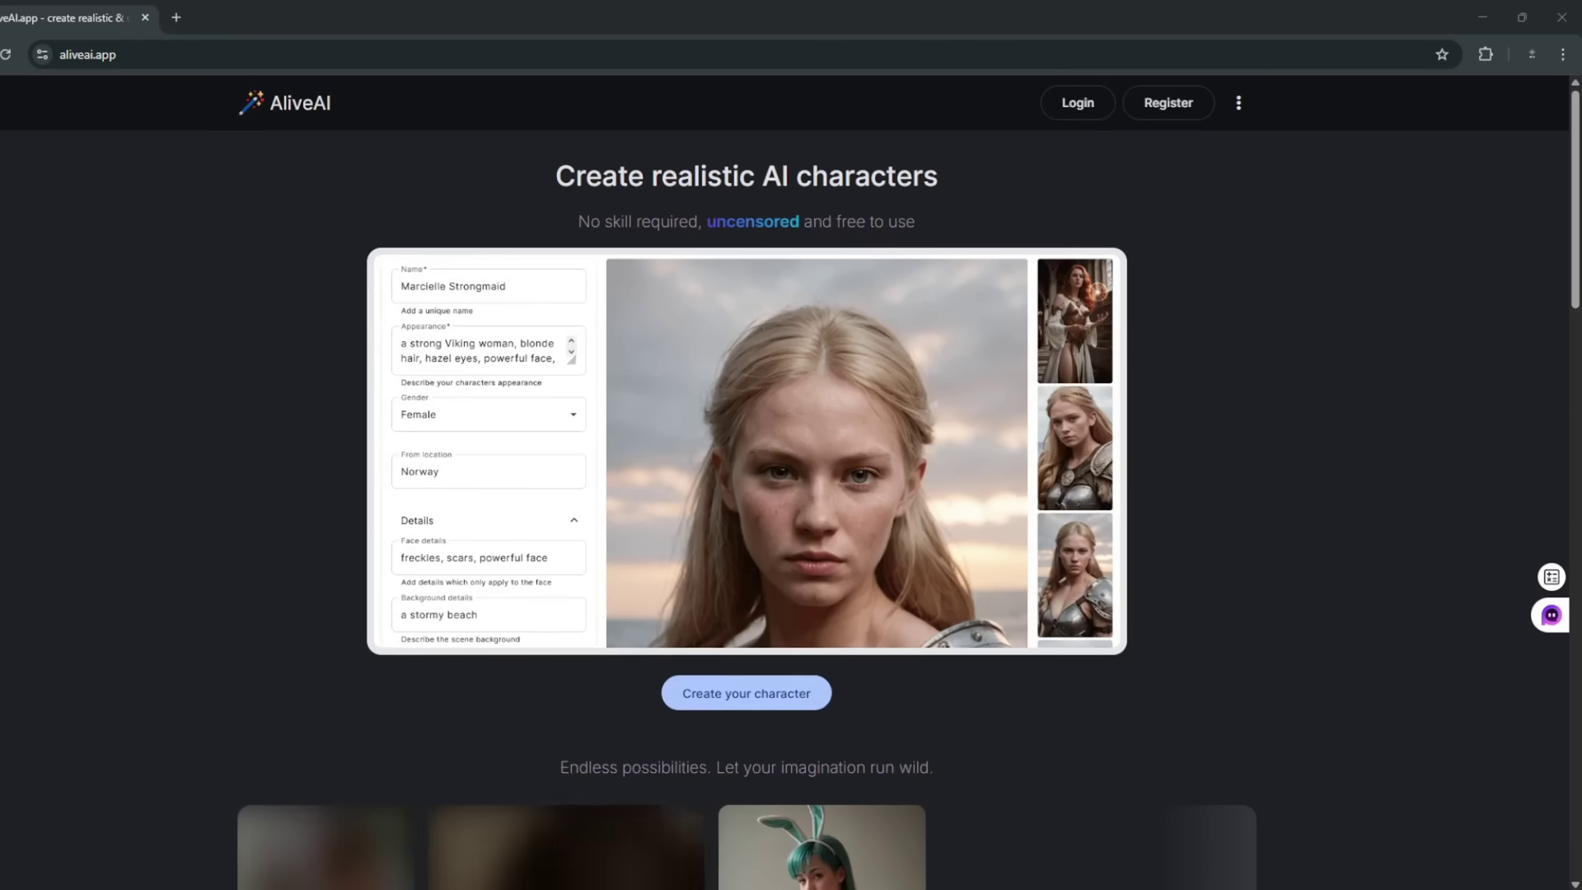
Log in and turn on Avoid Adult Content in the advanced settings
click(1070, 102)
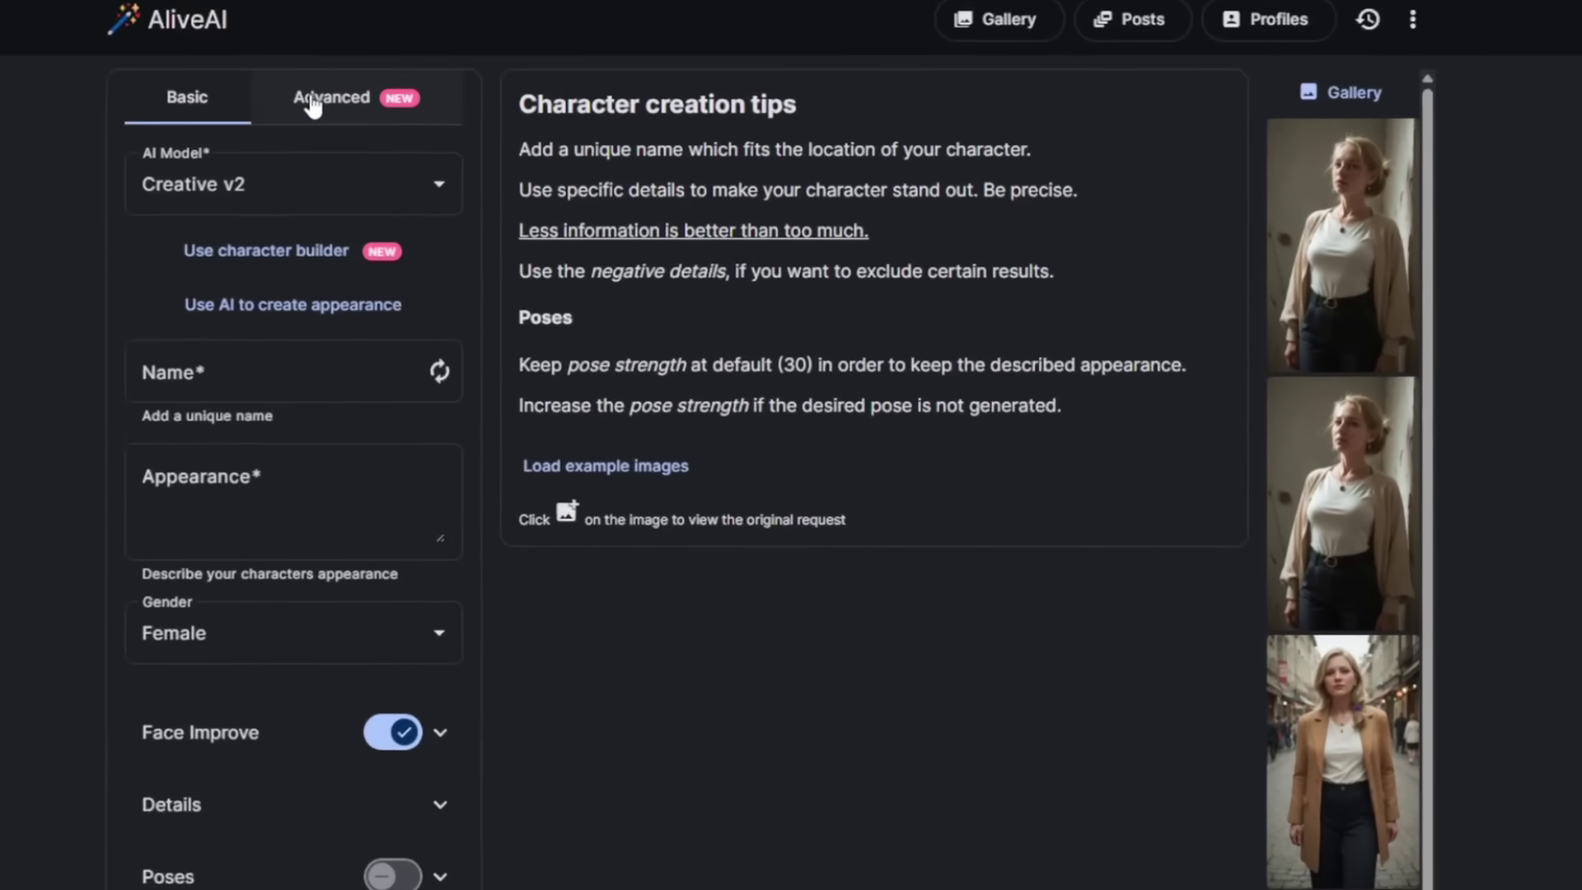
click(161, 18)
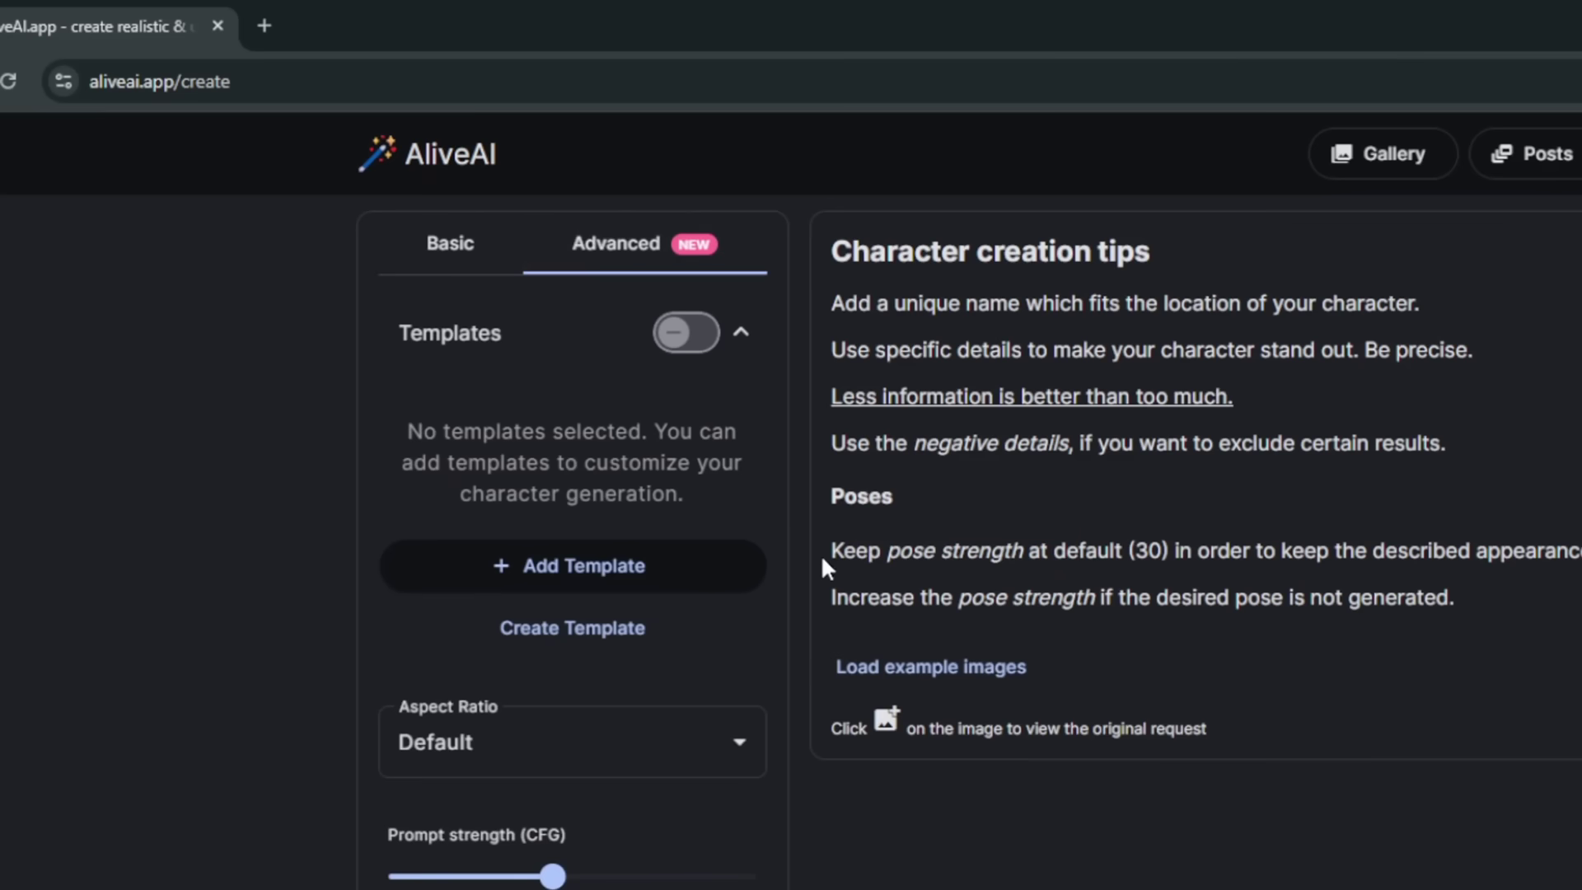
click(412, 494)
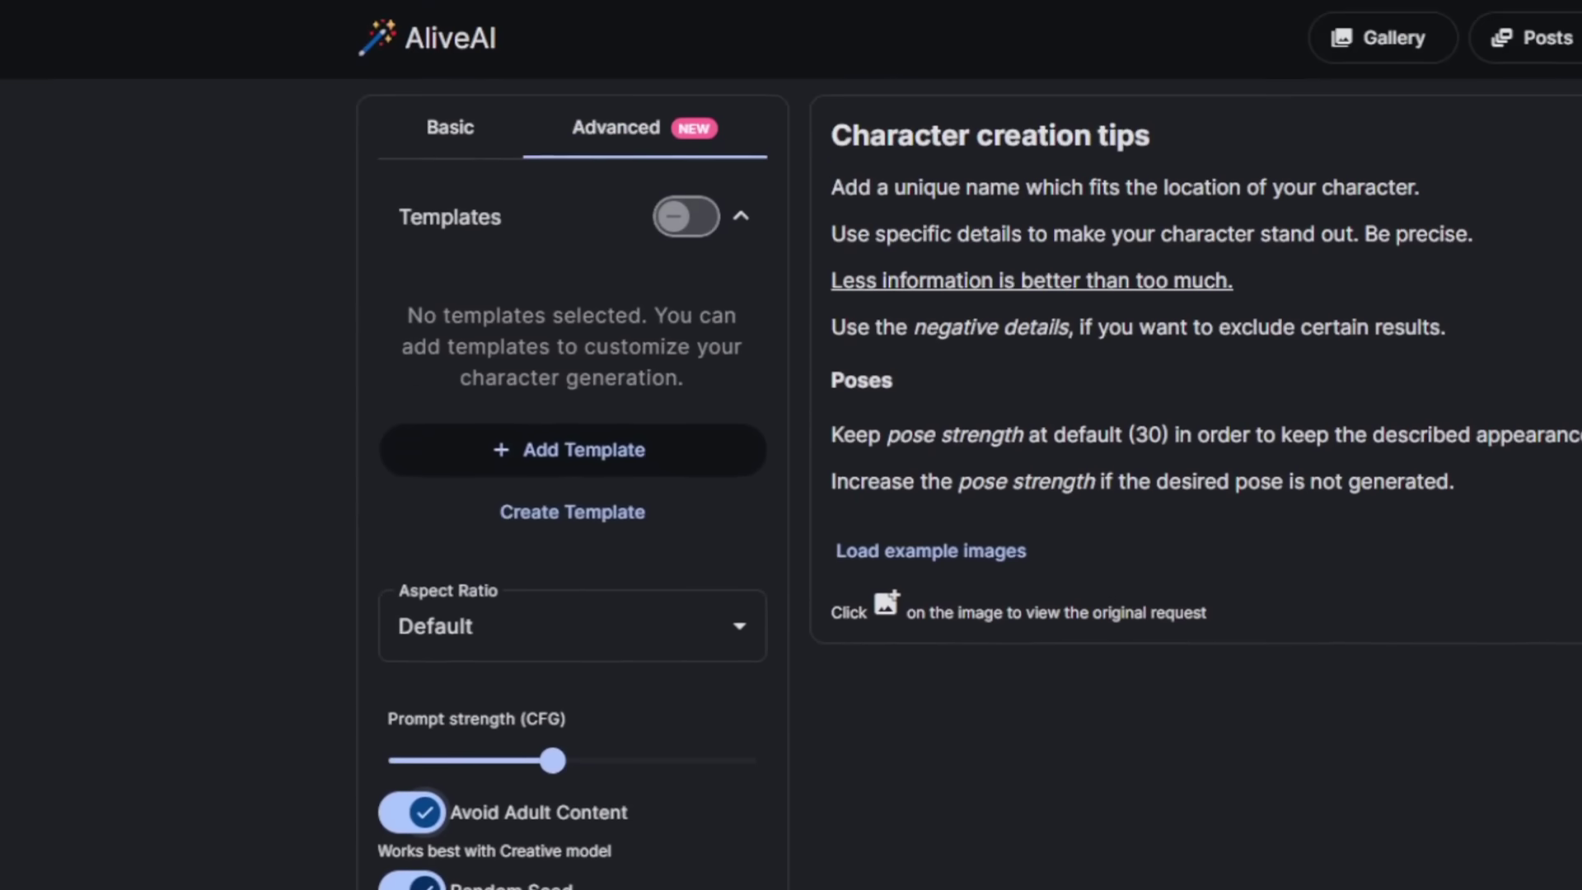
Back in the basic settings, keep Creative v2 as the AI model
click(468, 130)
click(613, 239)
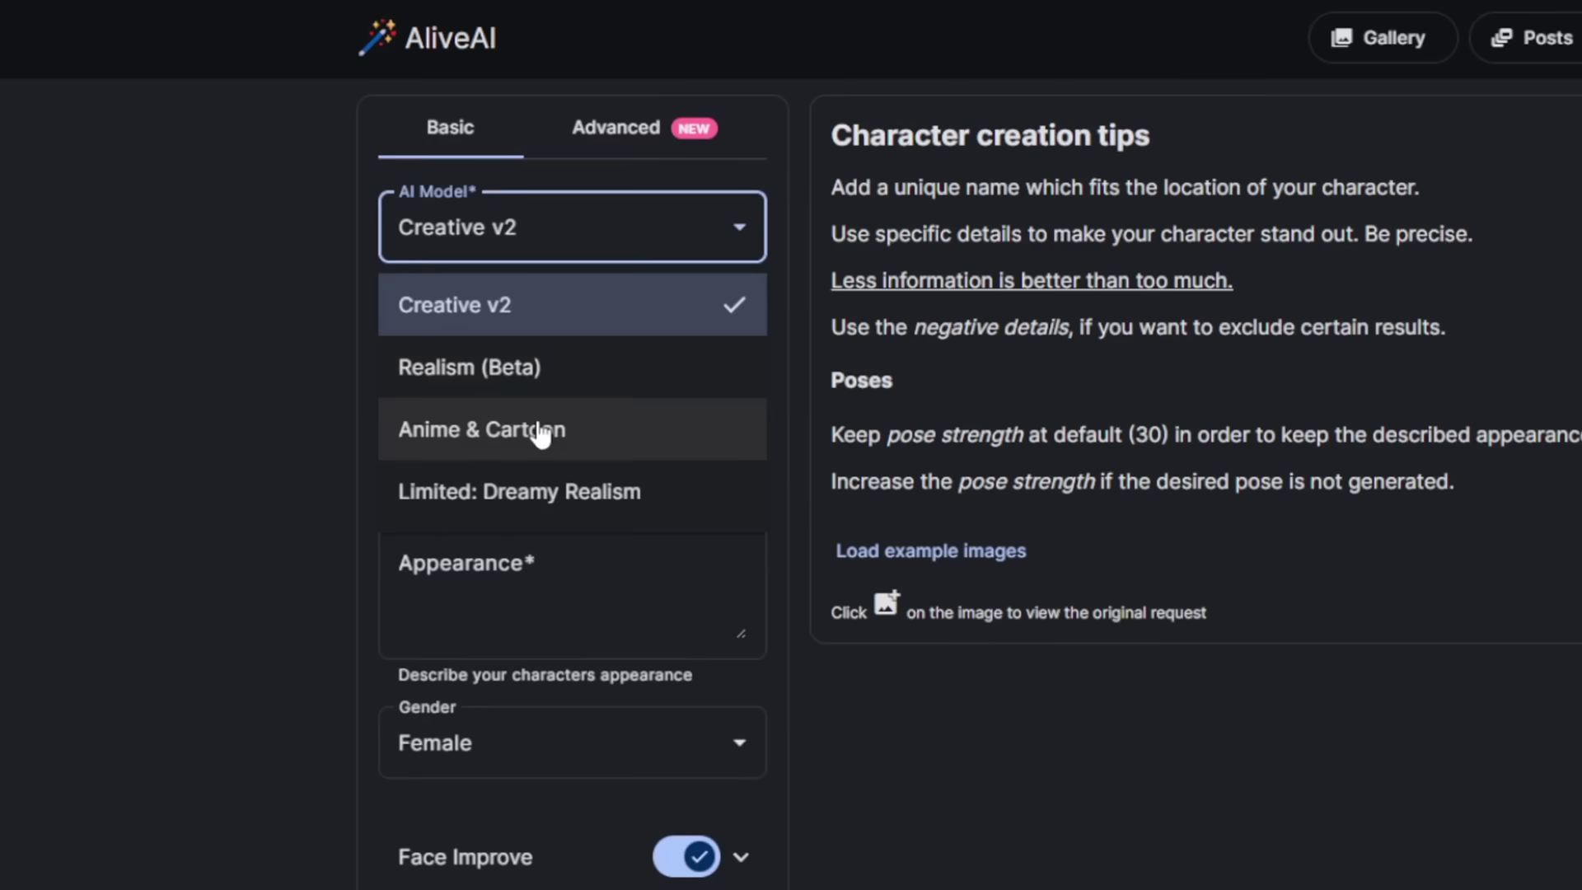
click(529, 311)
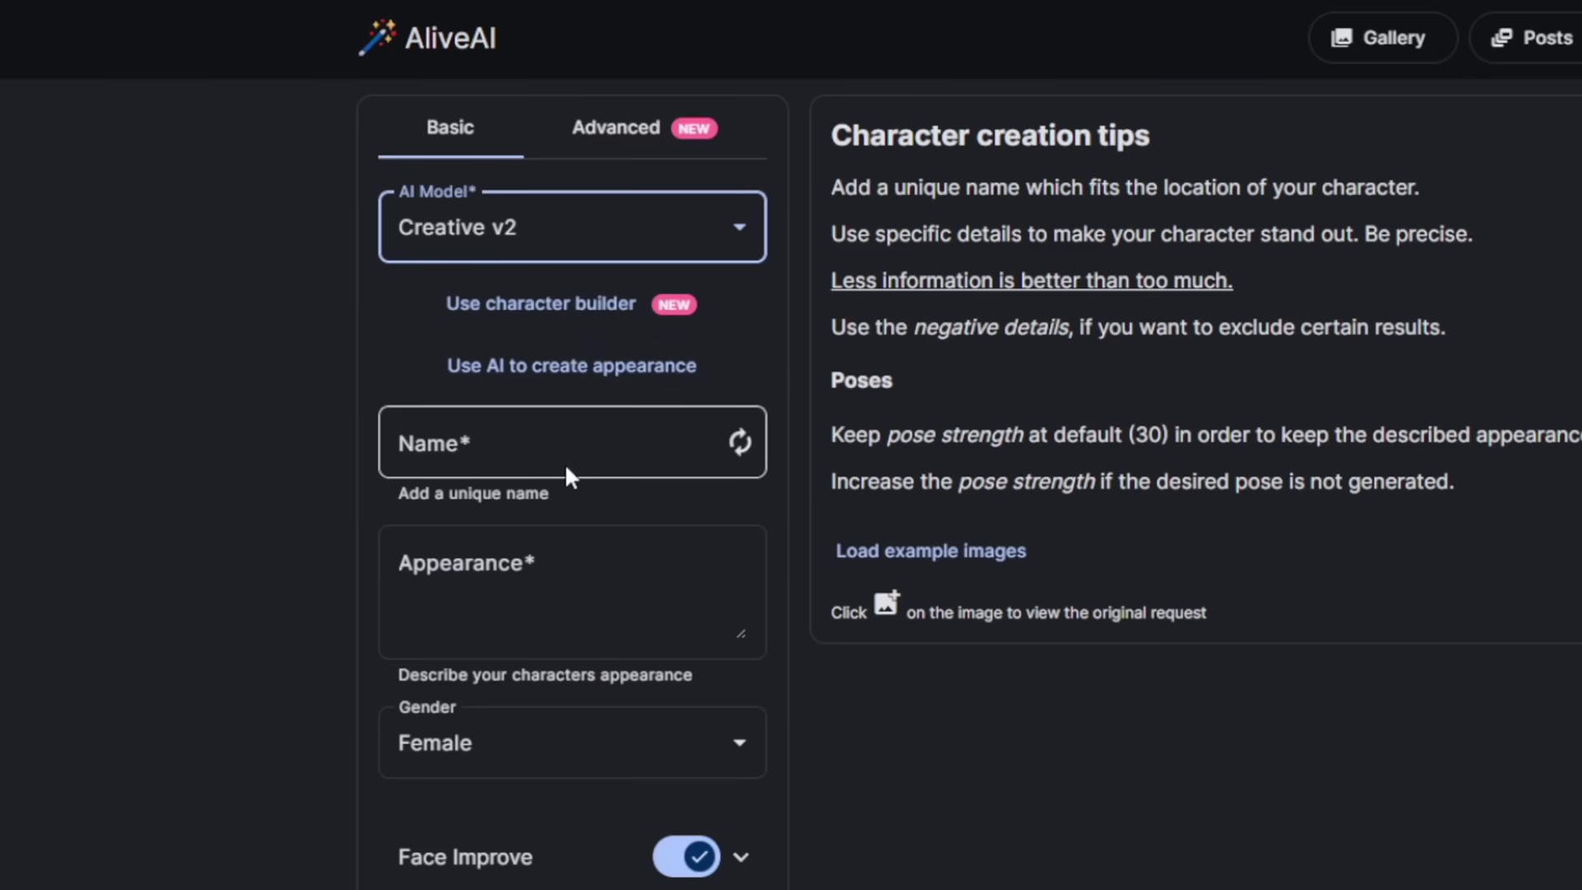
Name the character Ana and describe her appearance as 'a woman with white hair, pretty'
click(515, 430)
text(Marcielle Strongmaid)
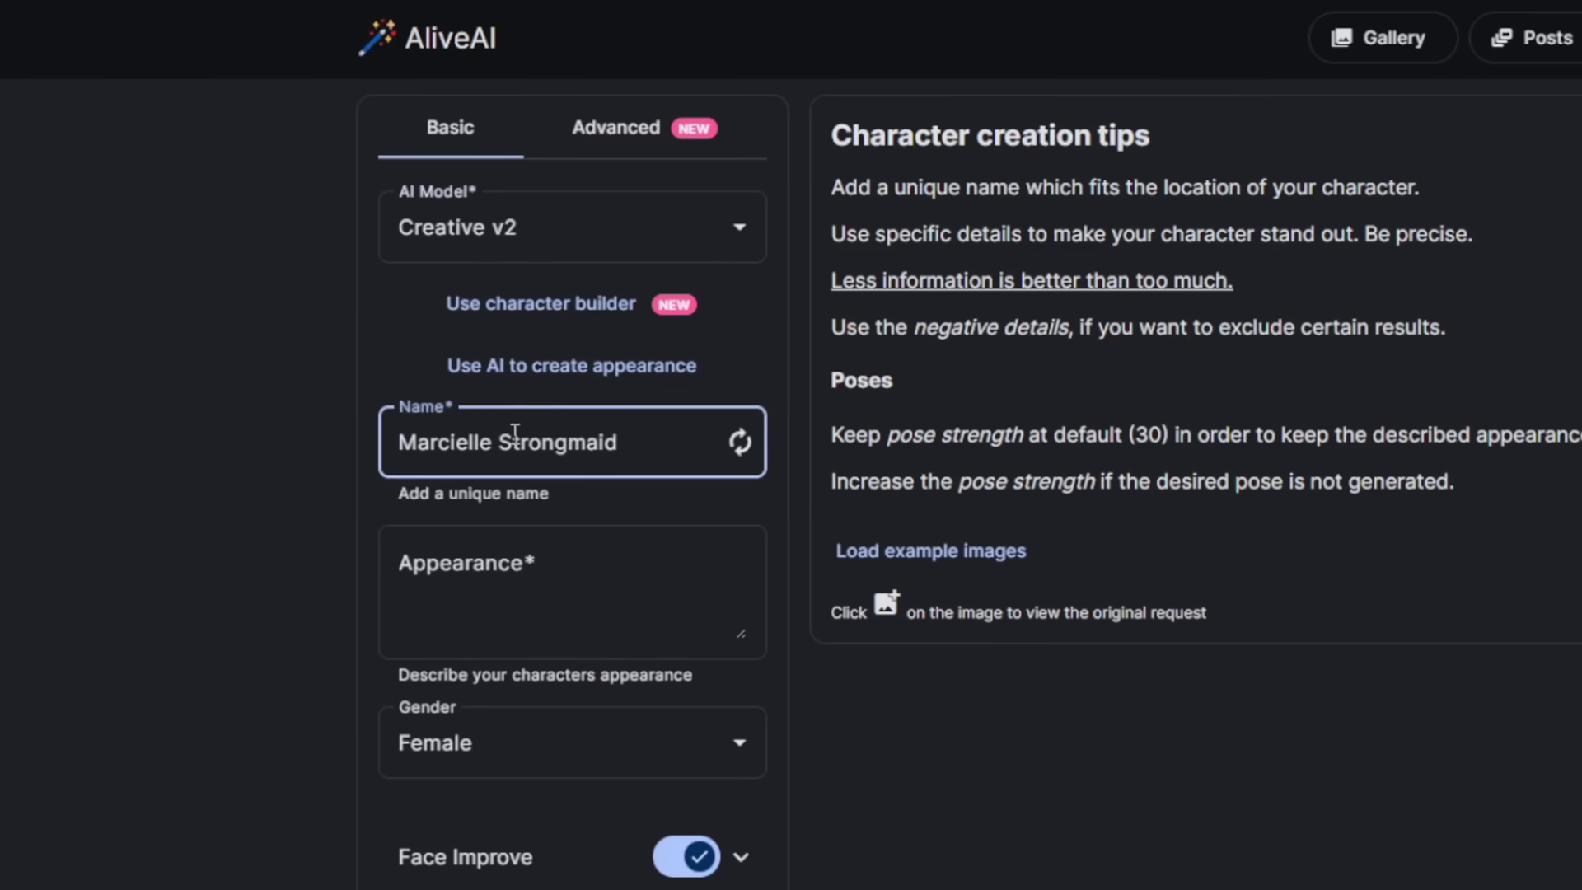
key(ctrl+a)
text(AN)
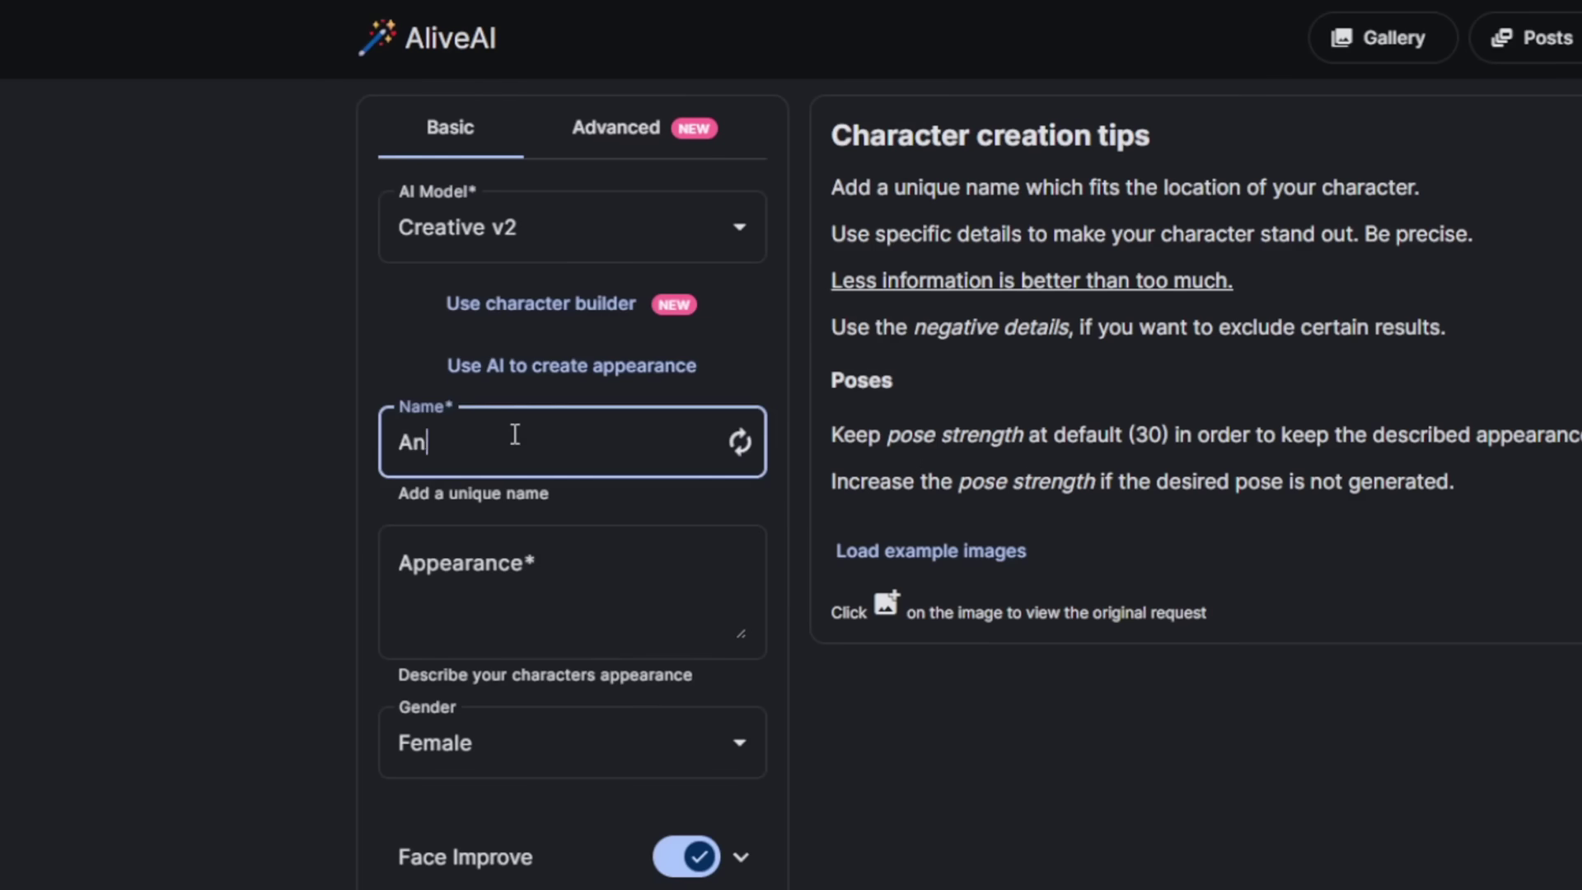
click(495, 536)
text(a strong viking woman, blonde hair, hazel eyes, powerful face, wearing viking armour)
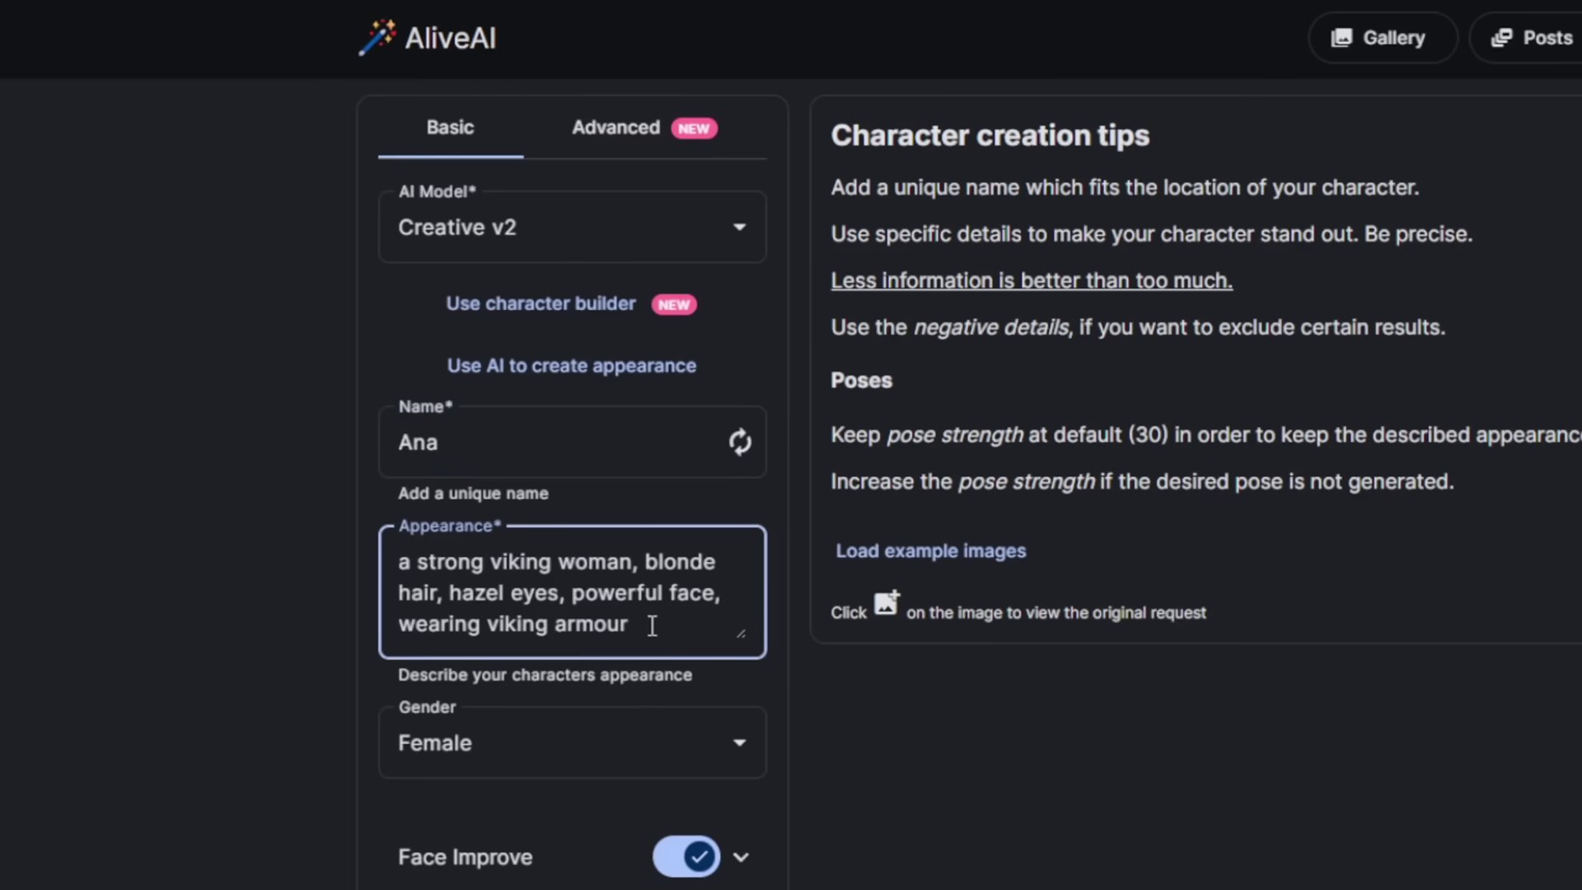
key(ctrl+a)
text(a woman with )
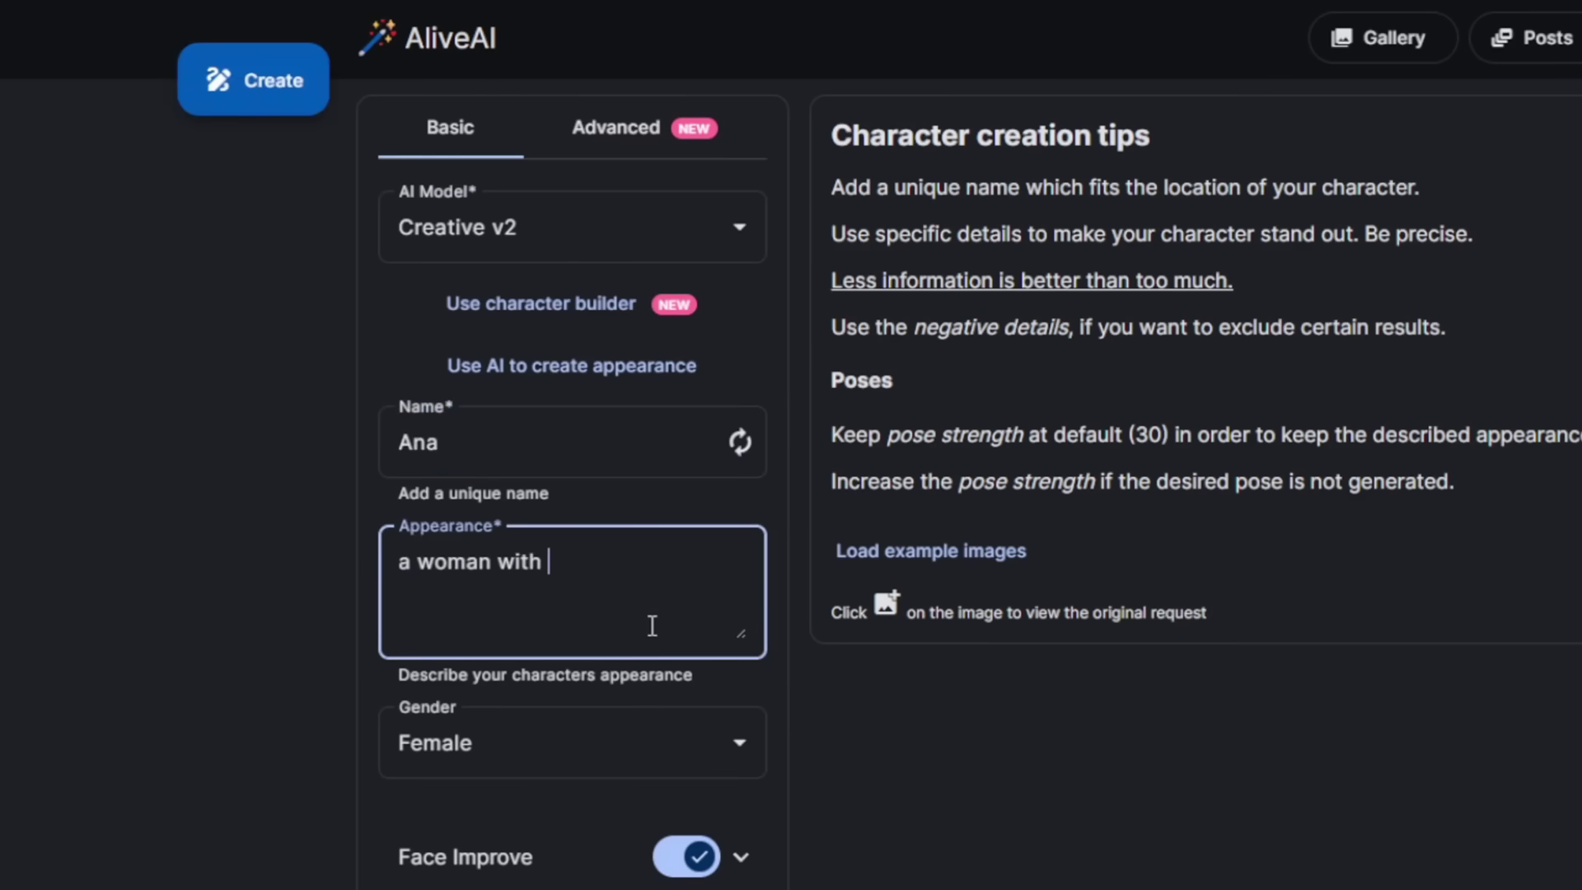
text(white hair, pretty)
Keep Female as the character's gender
scroll(652, 617, down, 3)
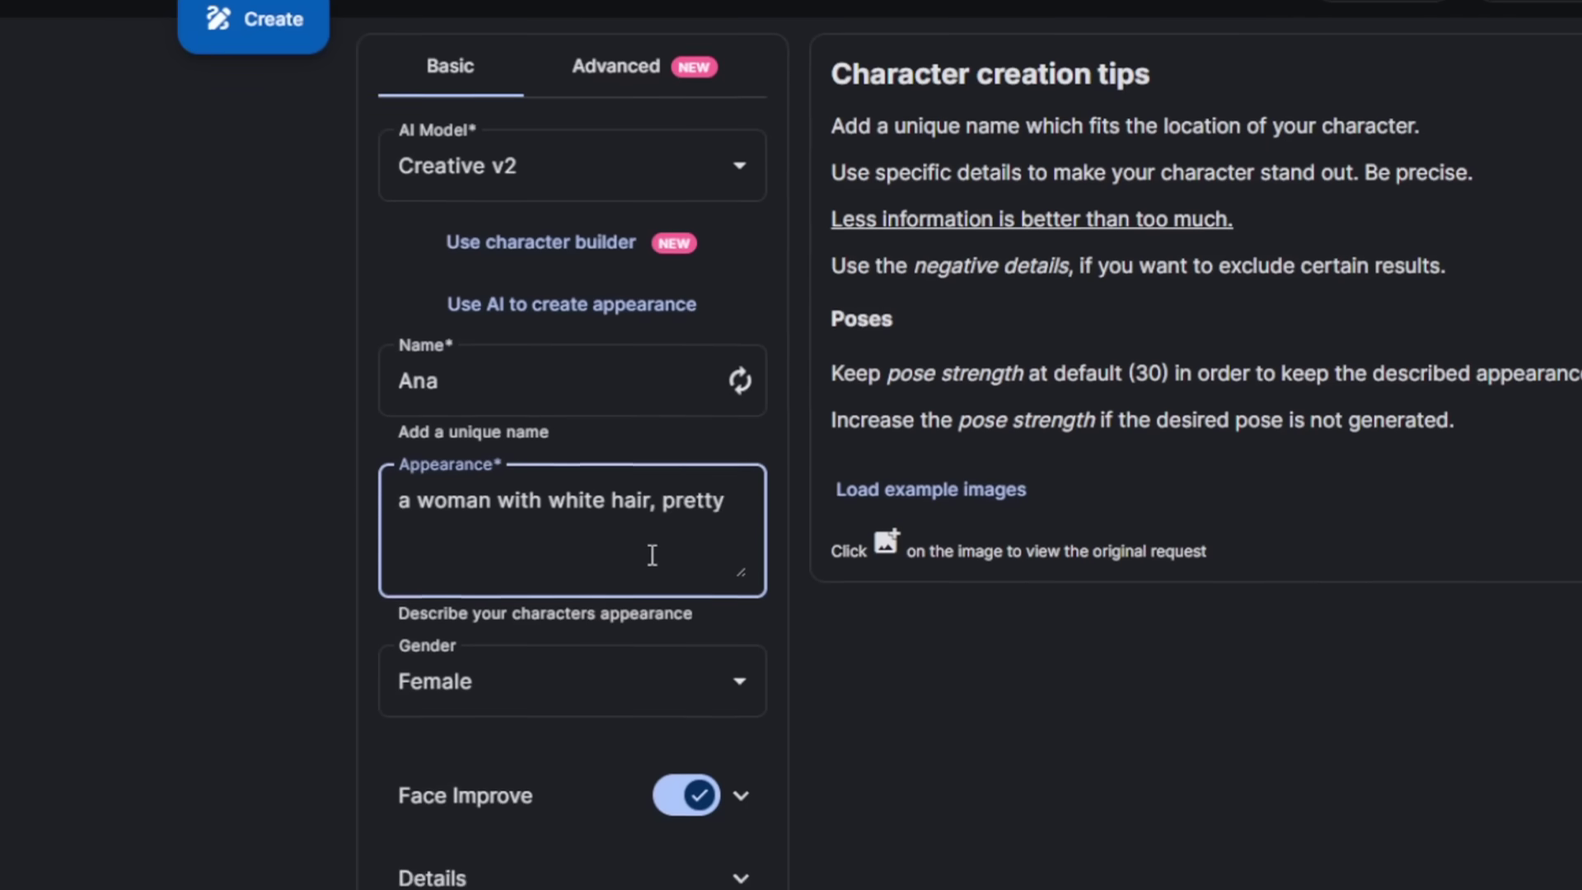
click(593, 477)
scroll(593, 483, down, 1)
click(439, 566)
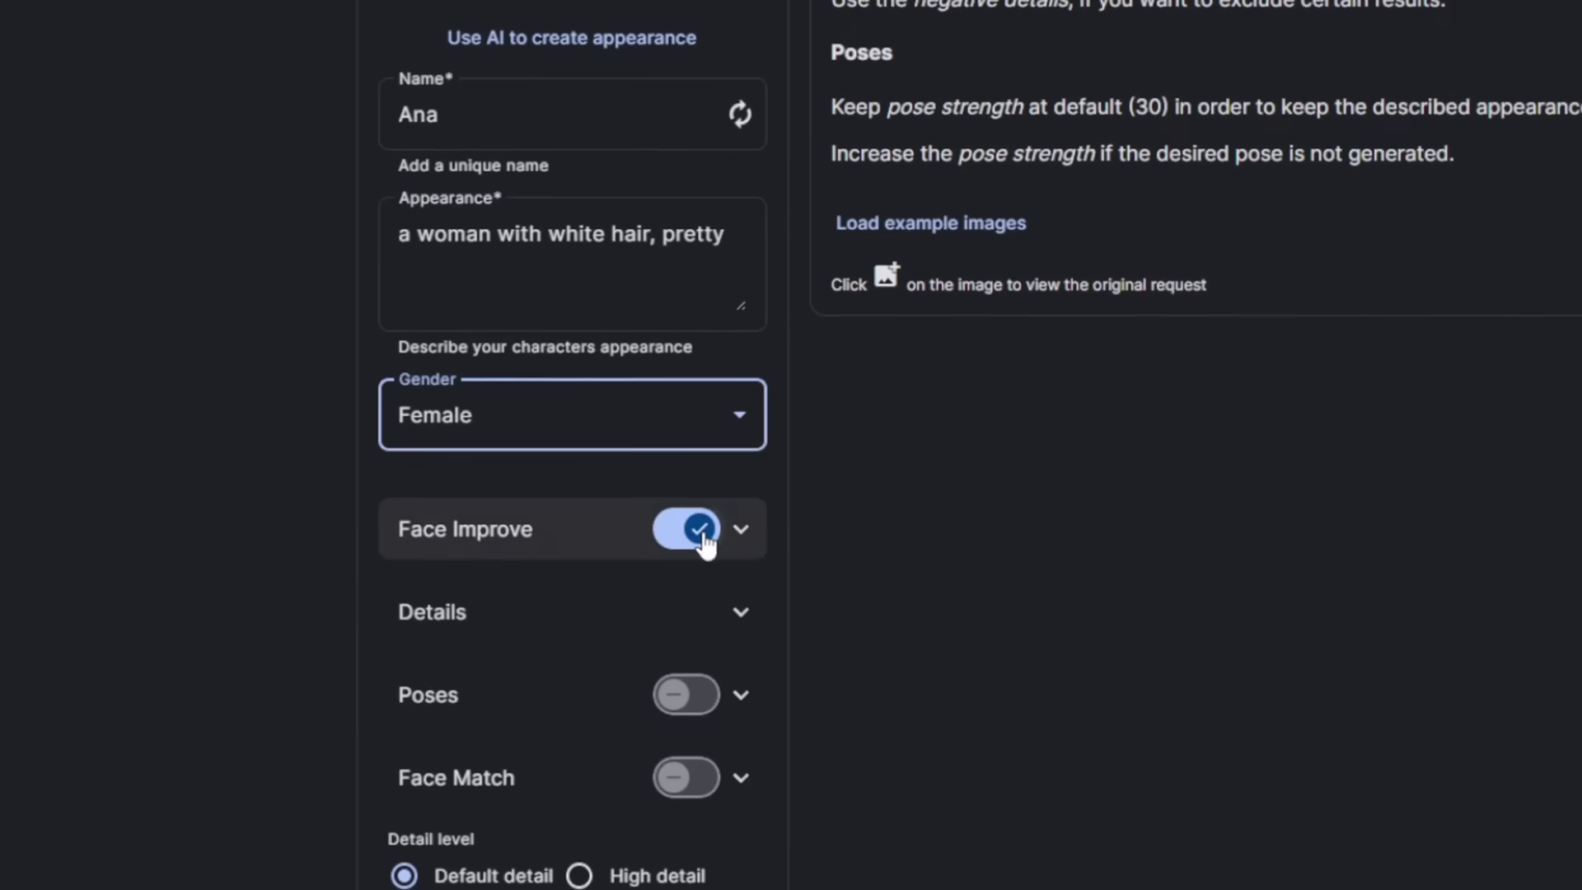
In Details, set location Asia, background 'in the room', and negatives 'muscular, manly, blurry'
click(752, 627)
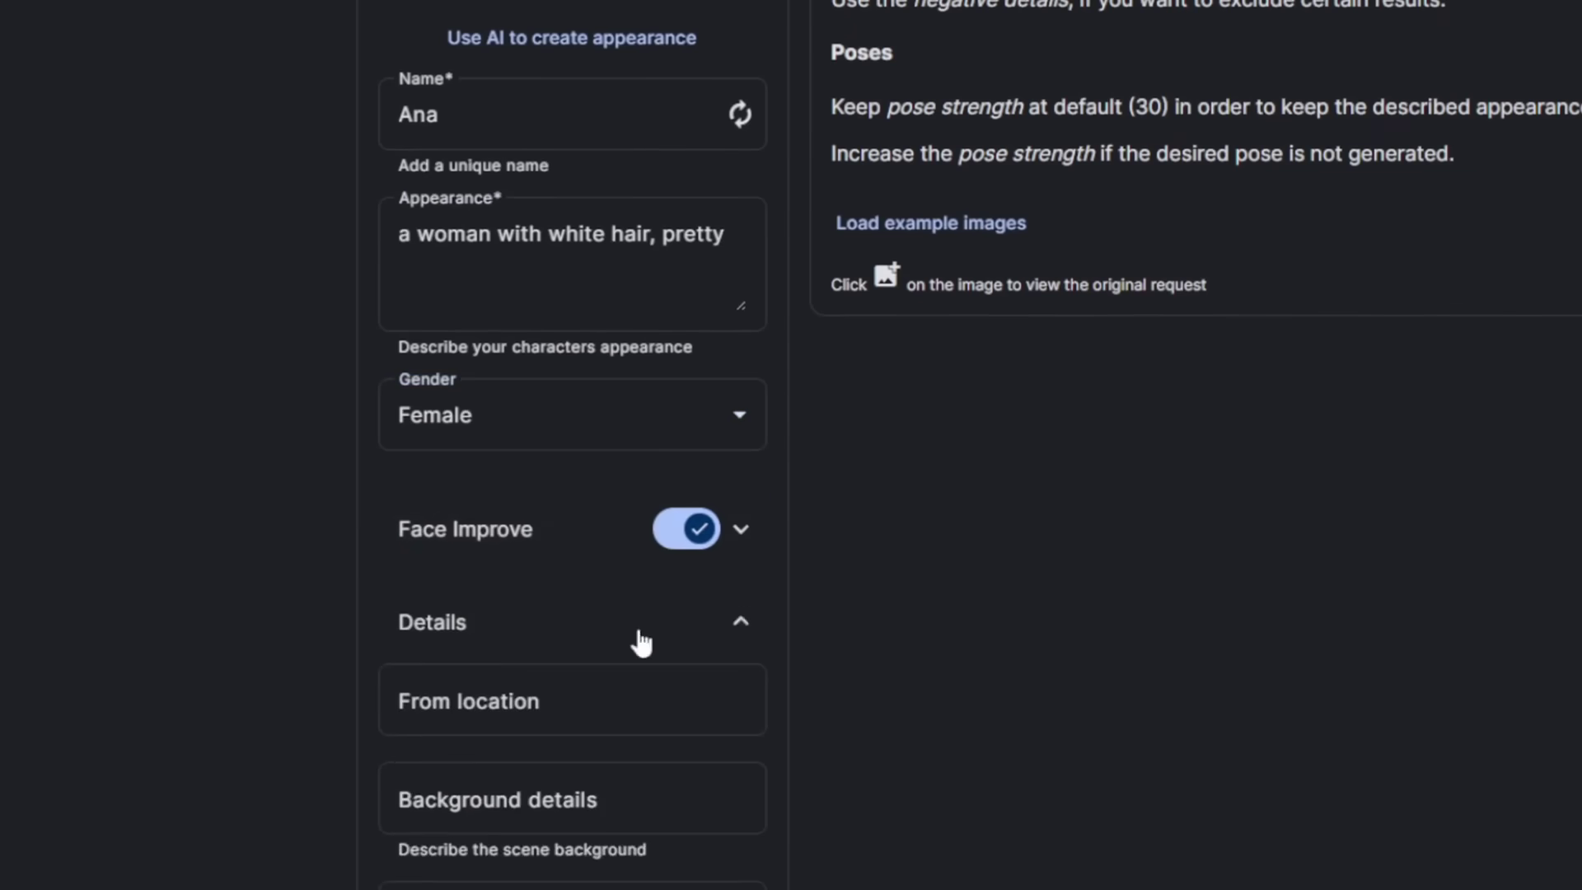
scroll(477, 523, down, 5)
scroll(485, 753, up, 2)
click(521, 346)
text(Norway)
text(Asia)
click(567, 435)
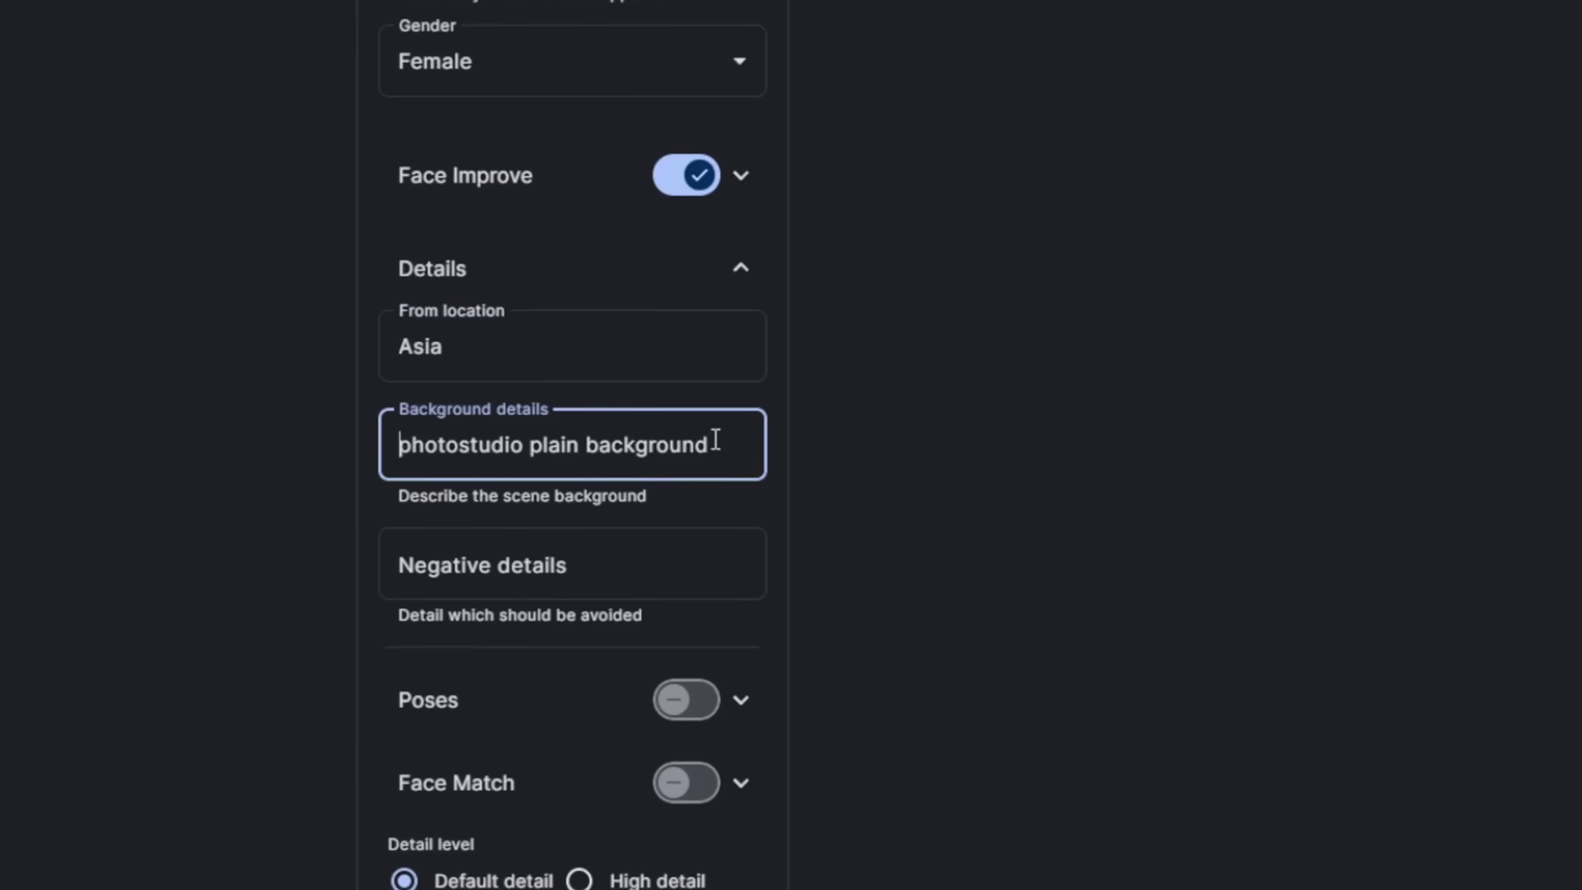
text(in the room)
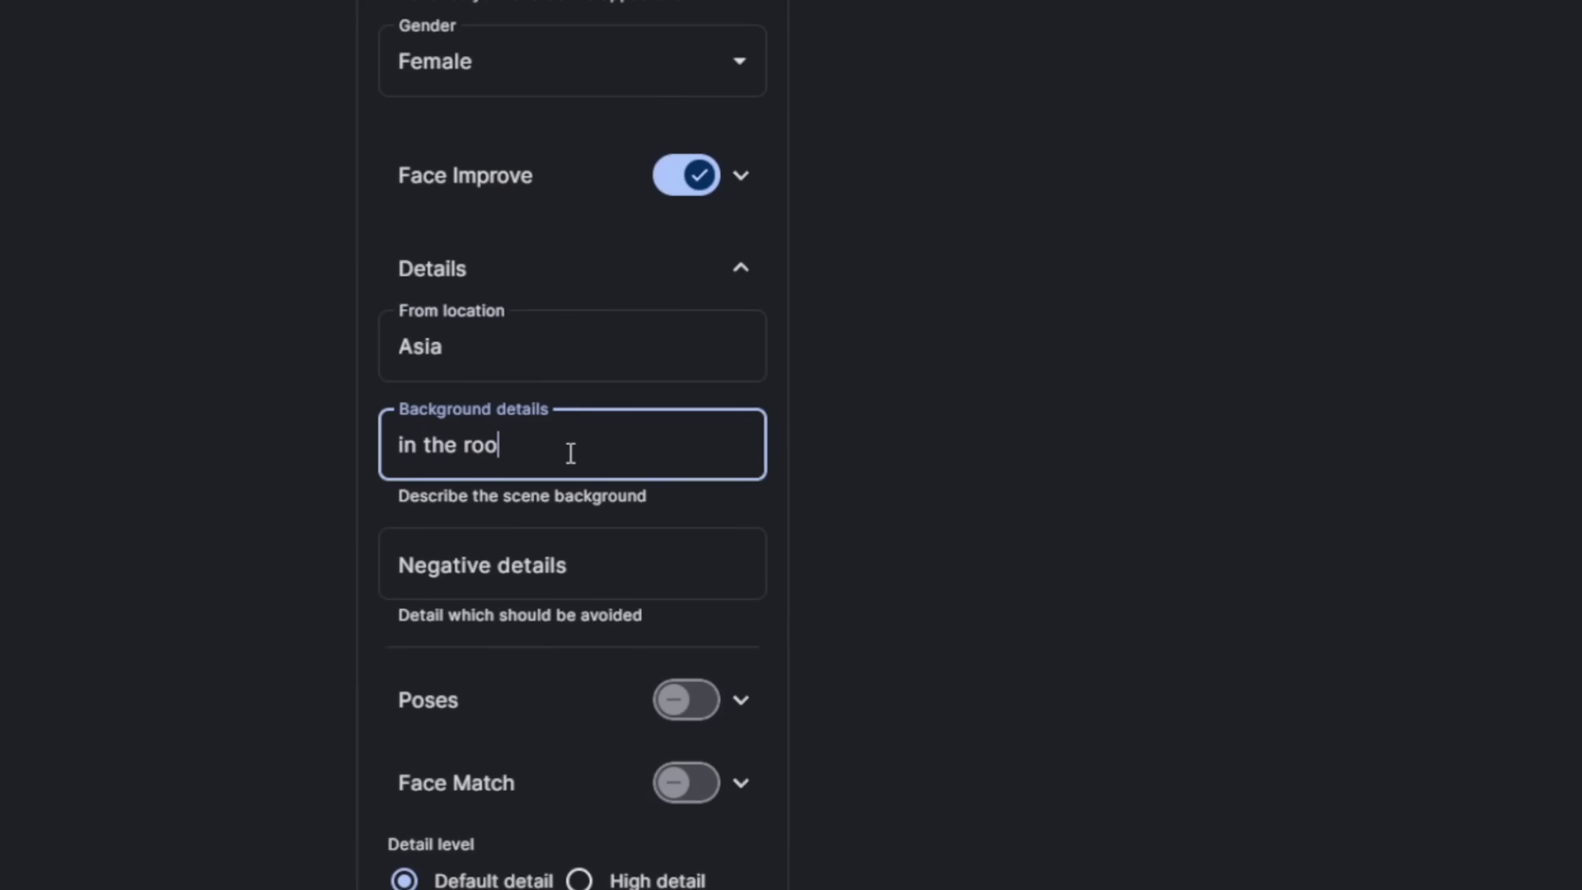
click(548, 559)
text(muscular, mank)
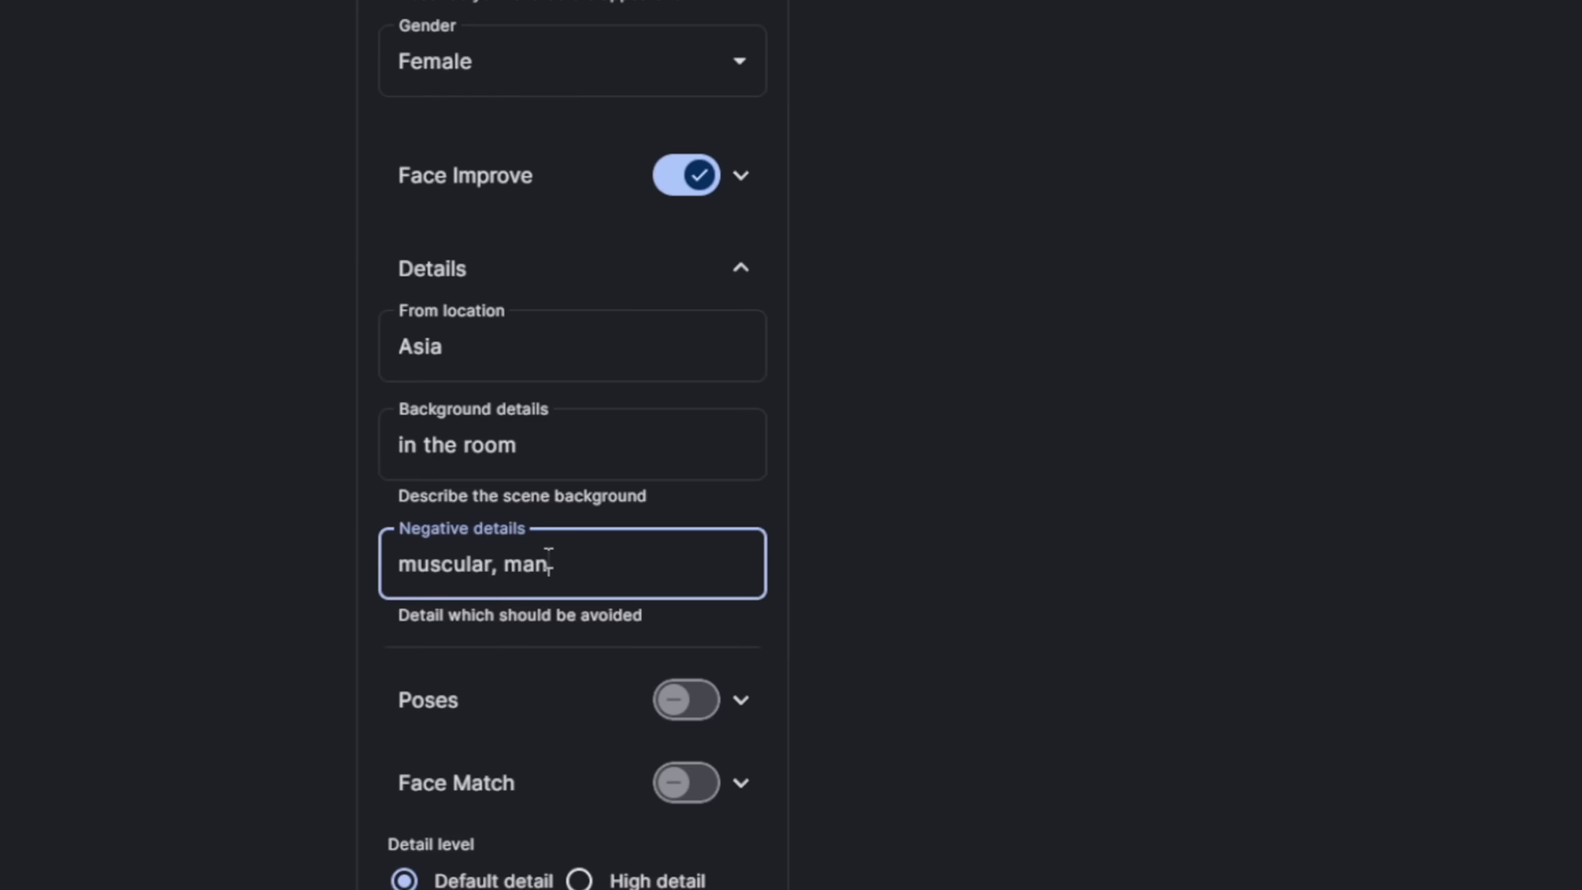
text(ly, blurry)
Browse the standing pose thumbnails, then collapse the pose options without choosing one
click(743, 702)
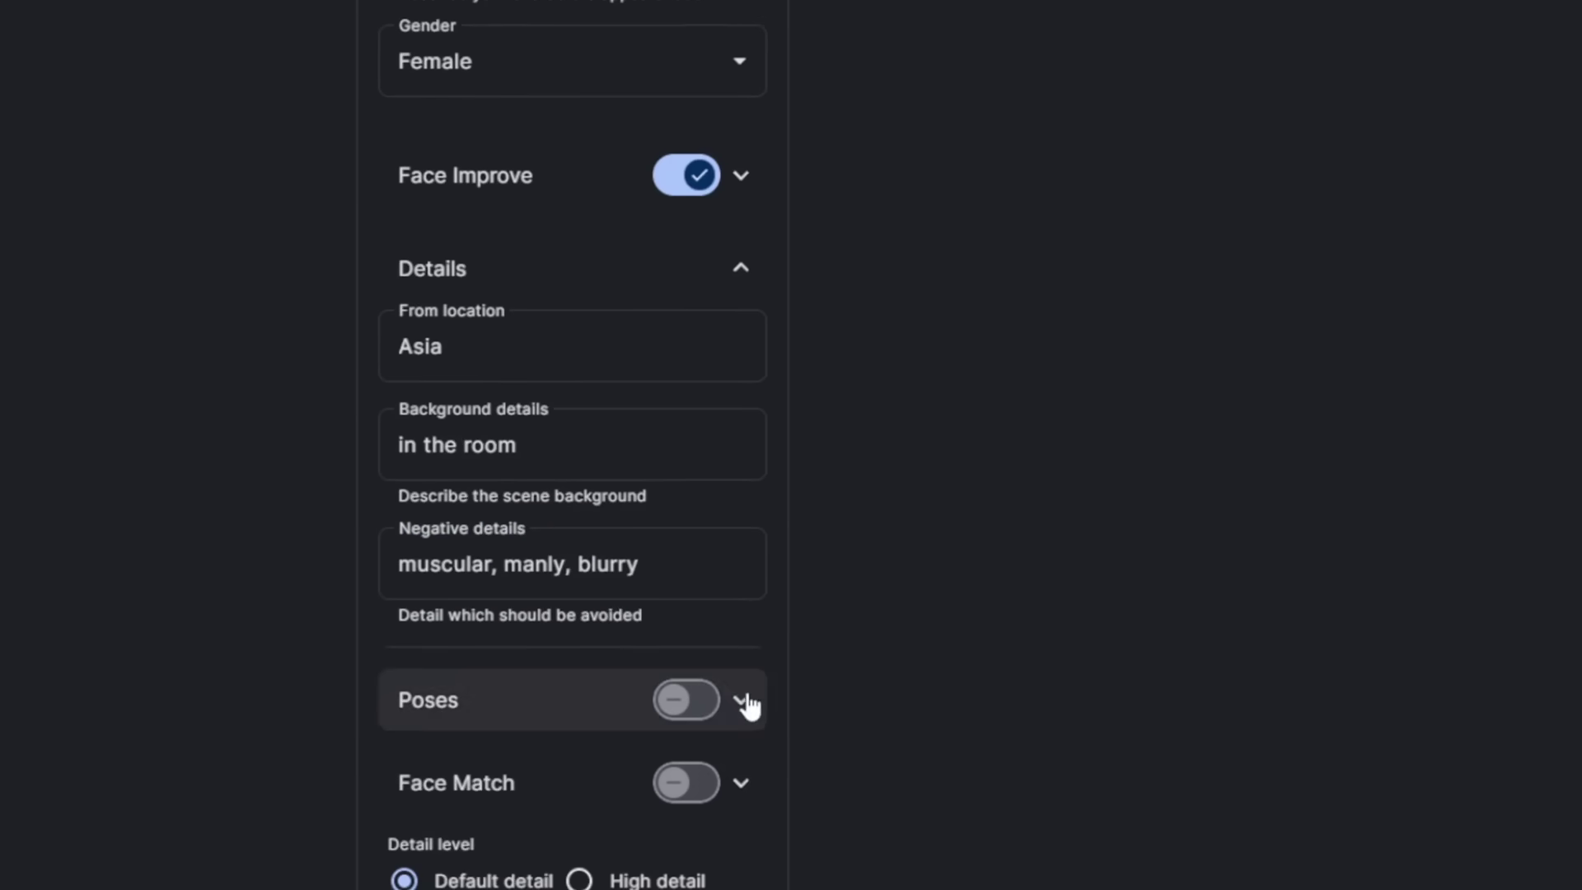
scroll(559, 814, down, 9)
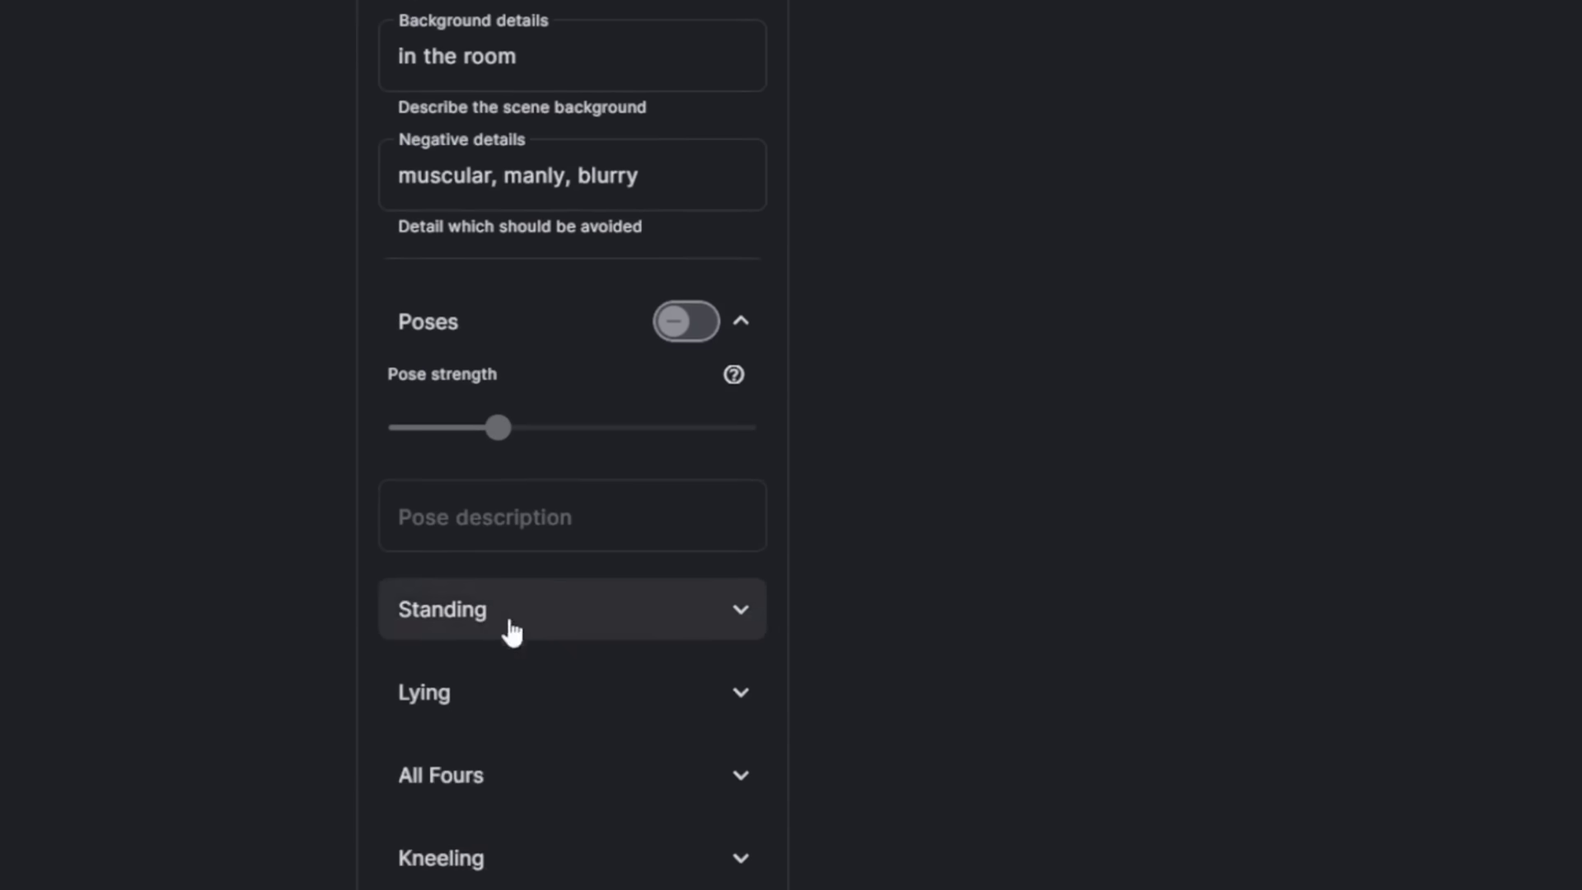
scroll(989, 645, up, 6)
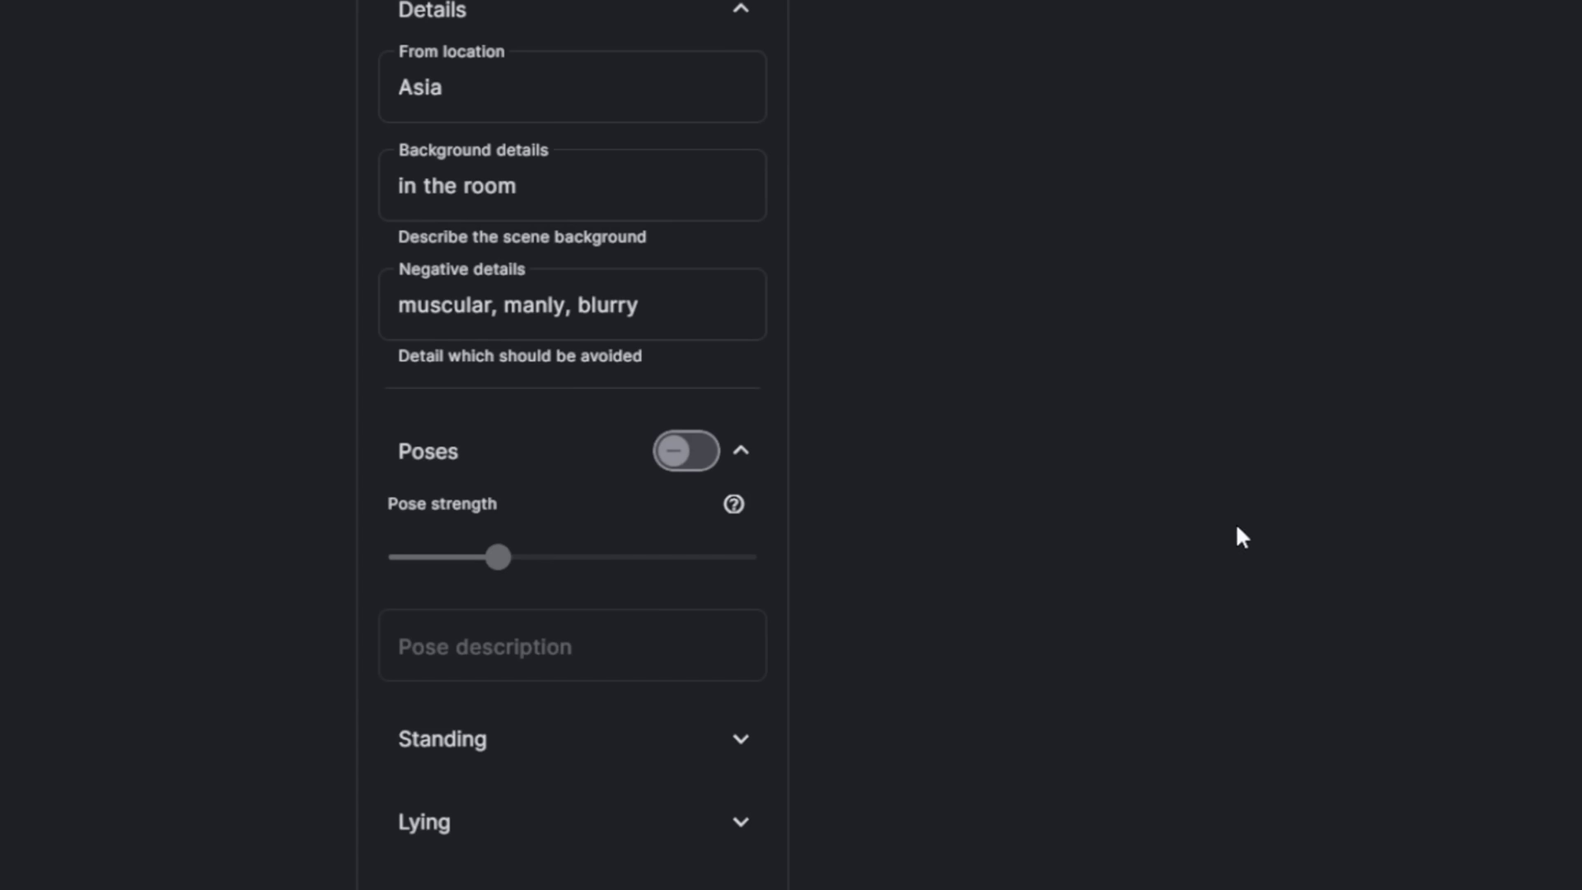
click(741, 739)
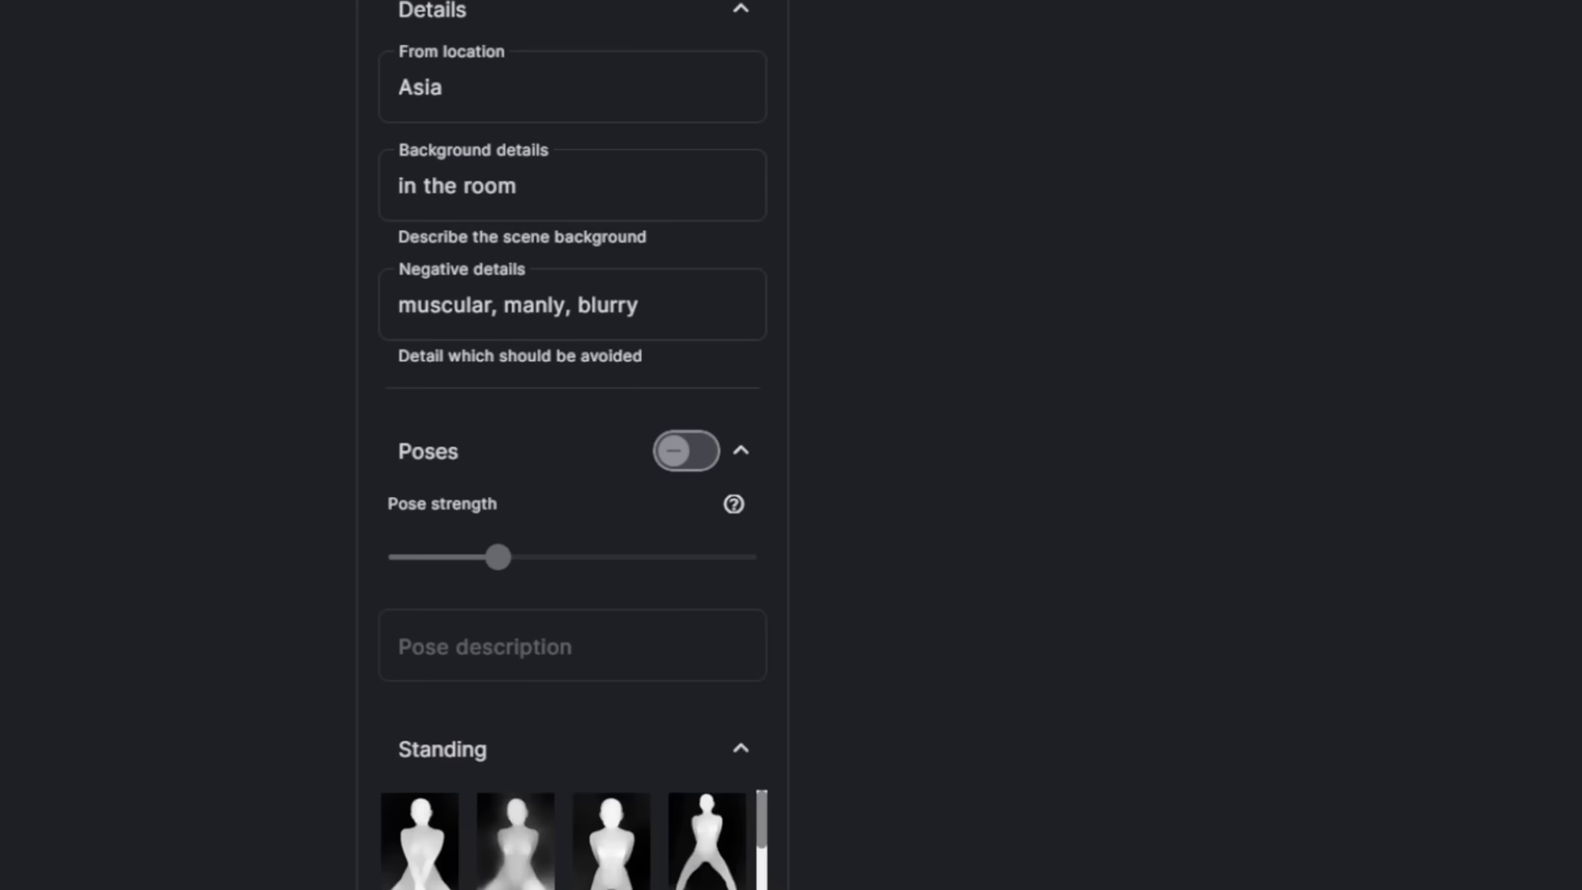
scroll(654, 769, up, 1)
scroll(678, 777, down, 1)
scroll(596, 851, up, 2)
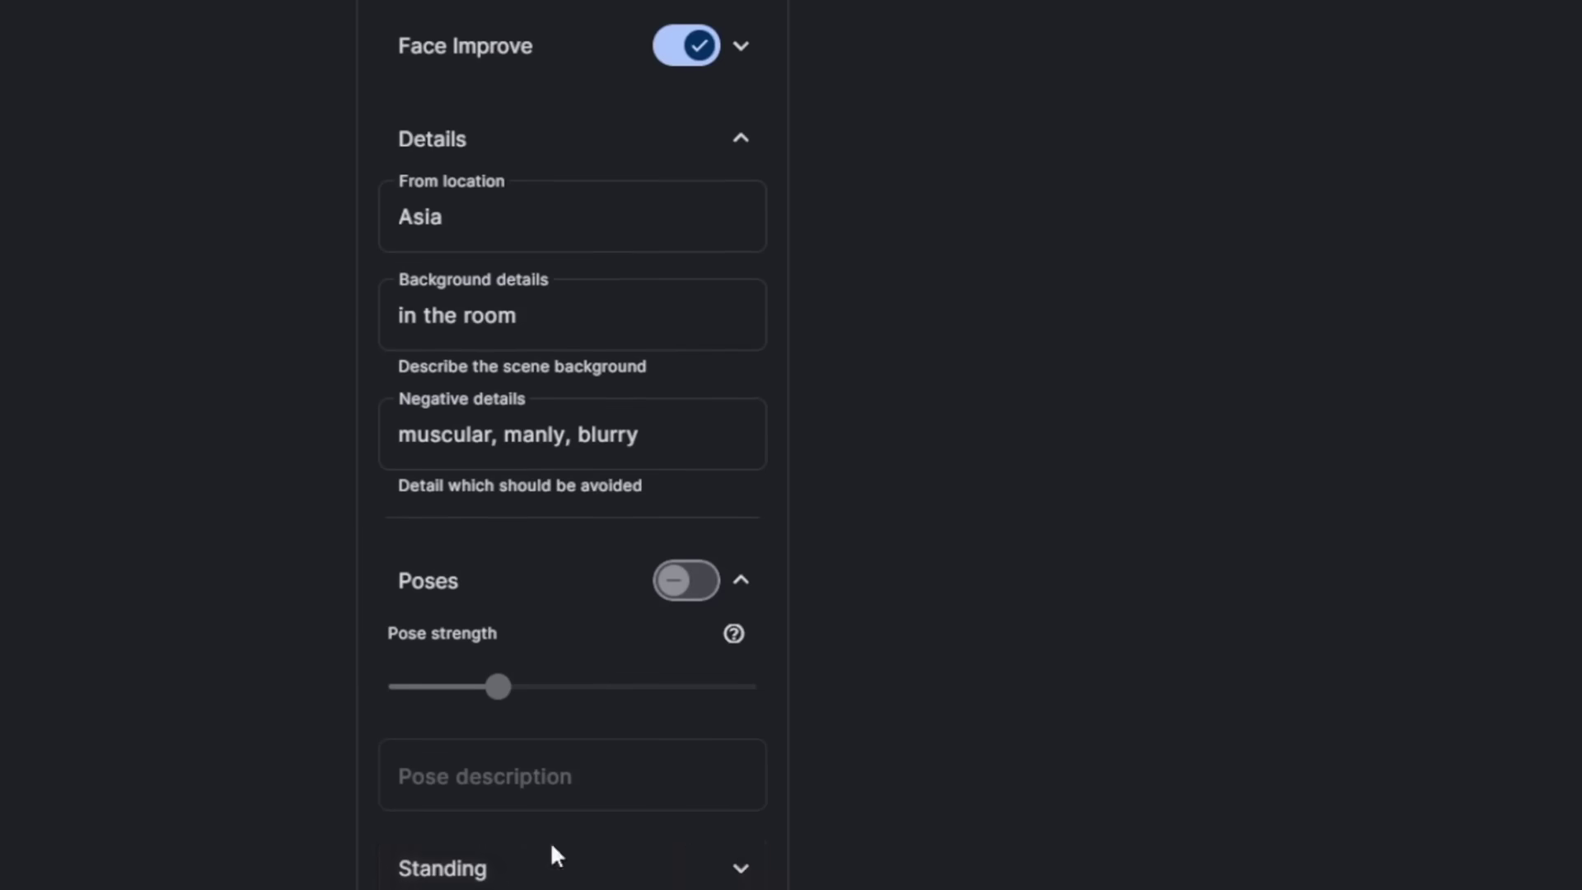
scroll(626, 808, down, 2)
scroll(591, 848, down, 1)
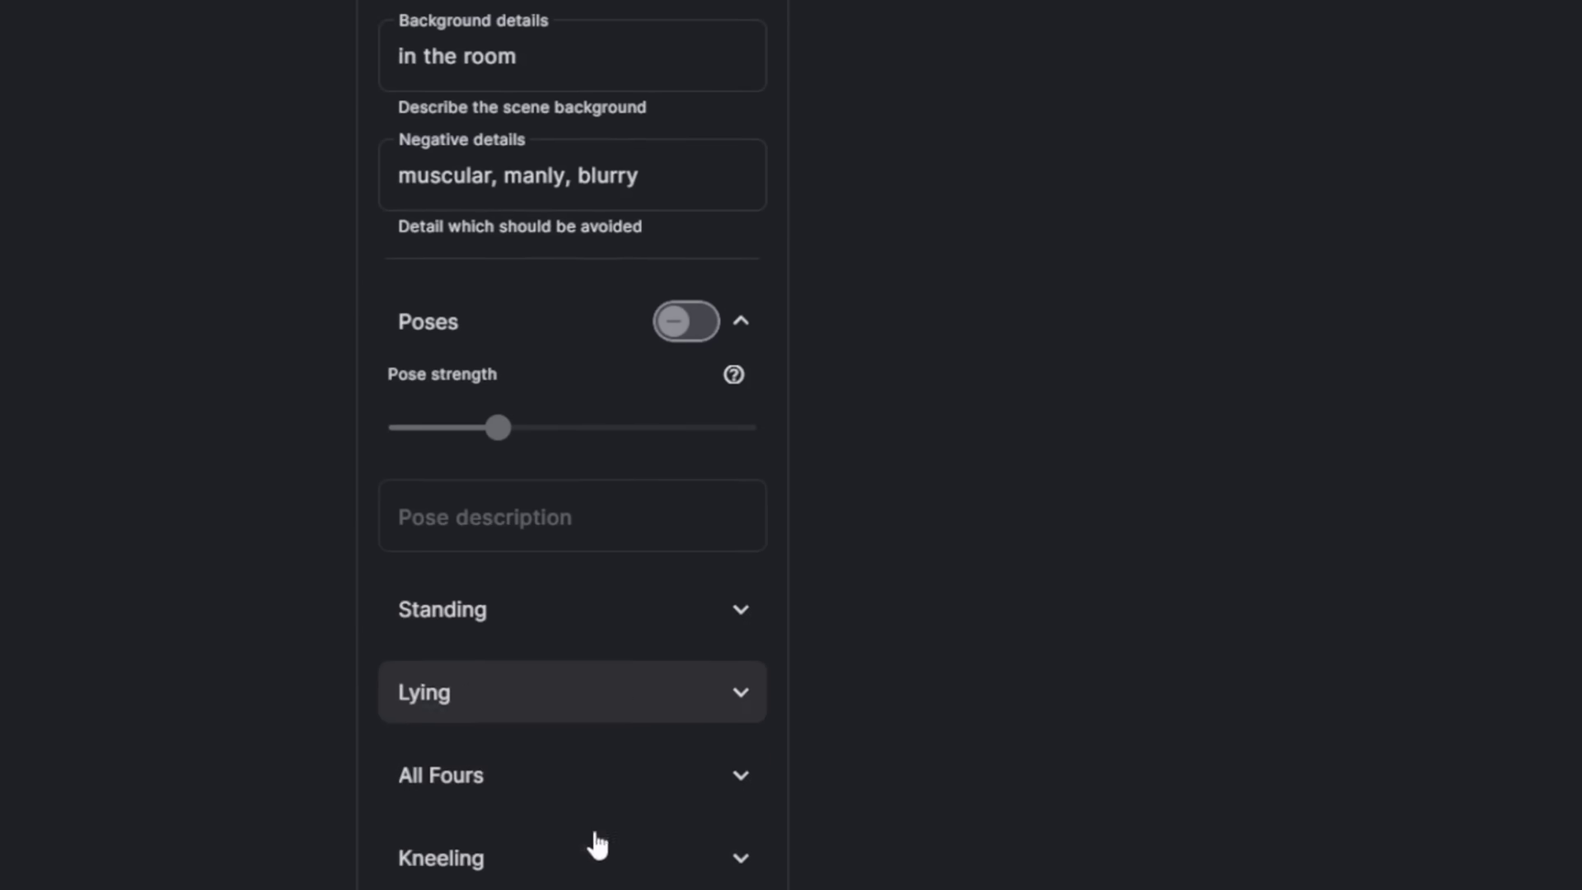
scroll(651, 774, up, 2)
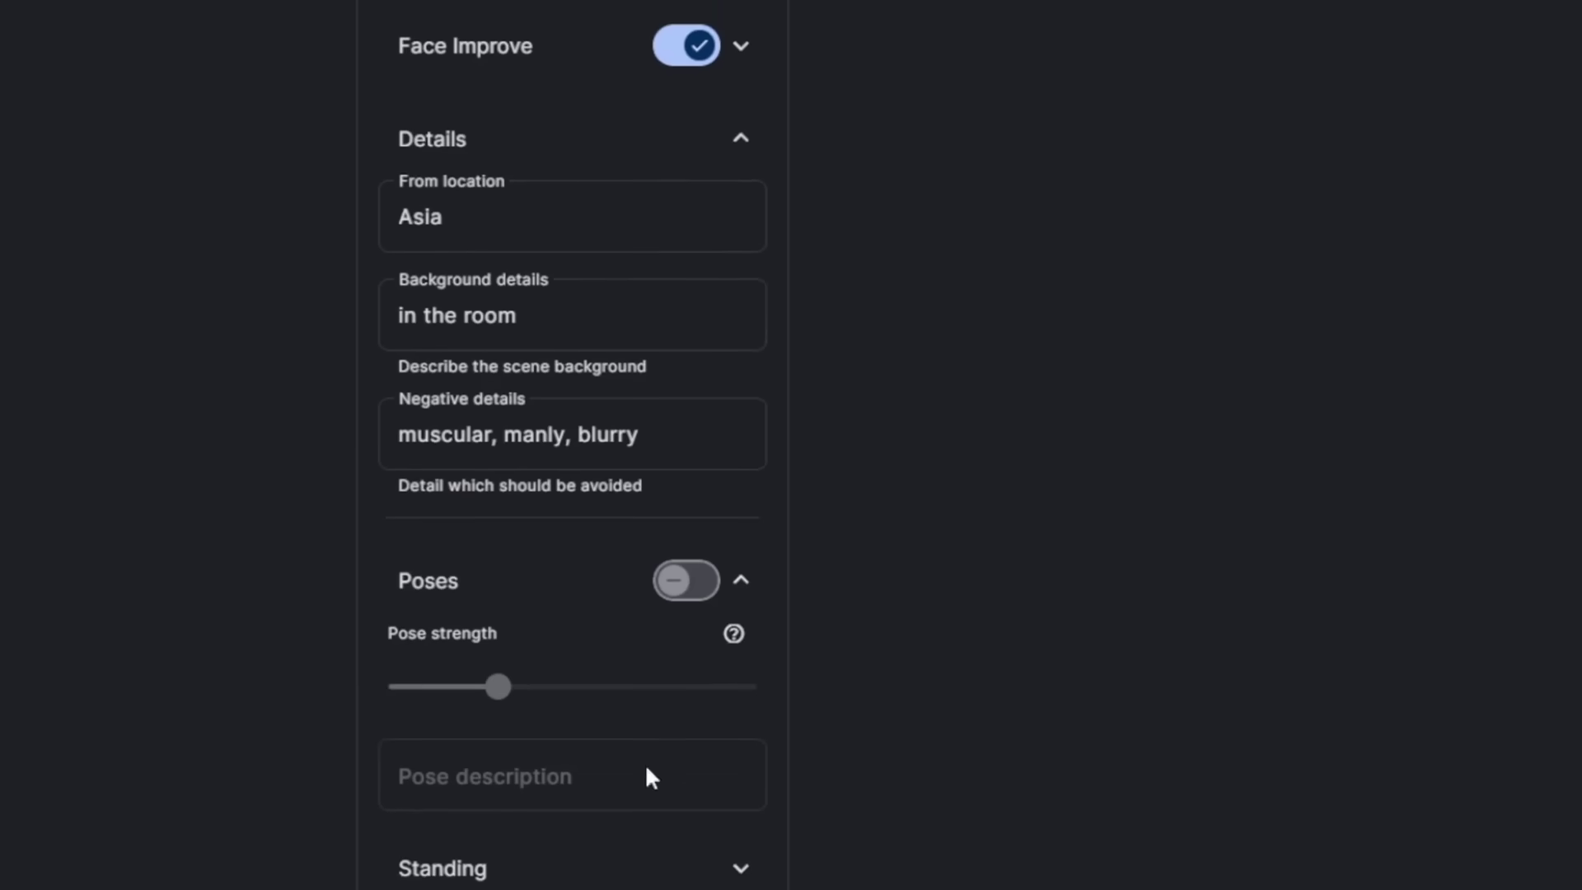
click(742, 582)
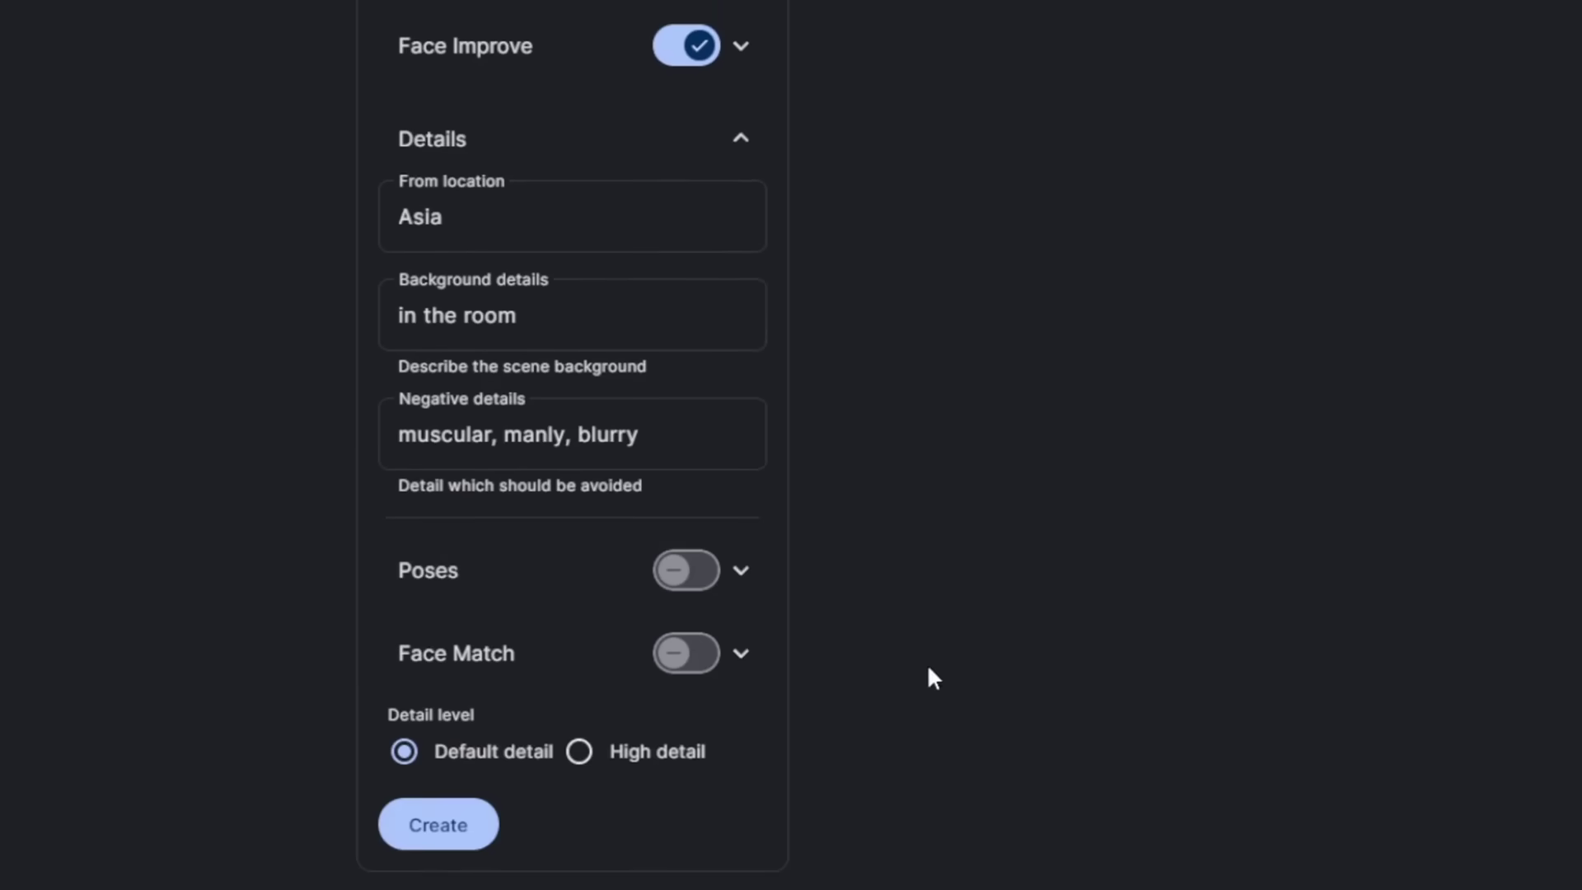
Look over the face matching options, then choose High detail as the detail level
click(739, 656)
scroll(757, 661, down, 2)
scroll(807, 660, down, 2)
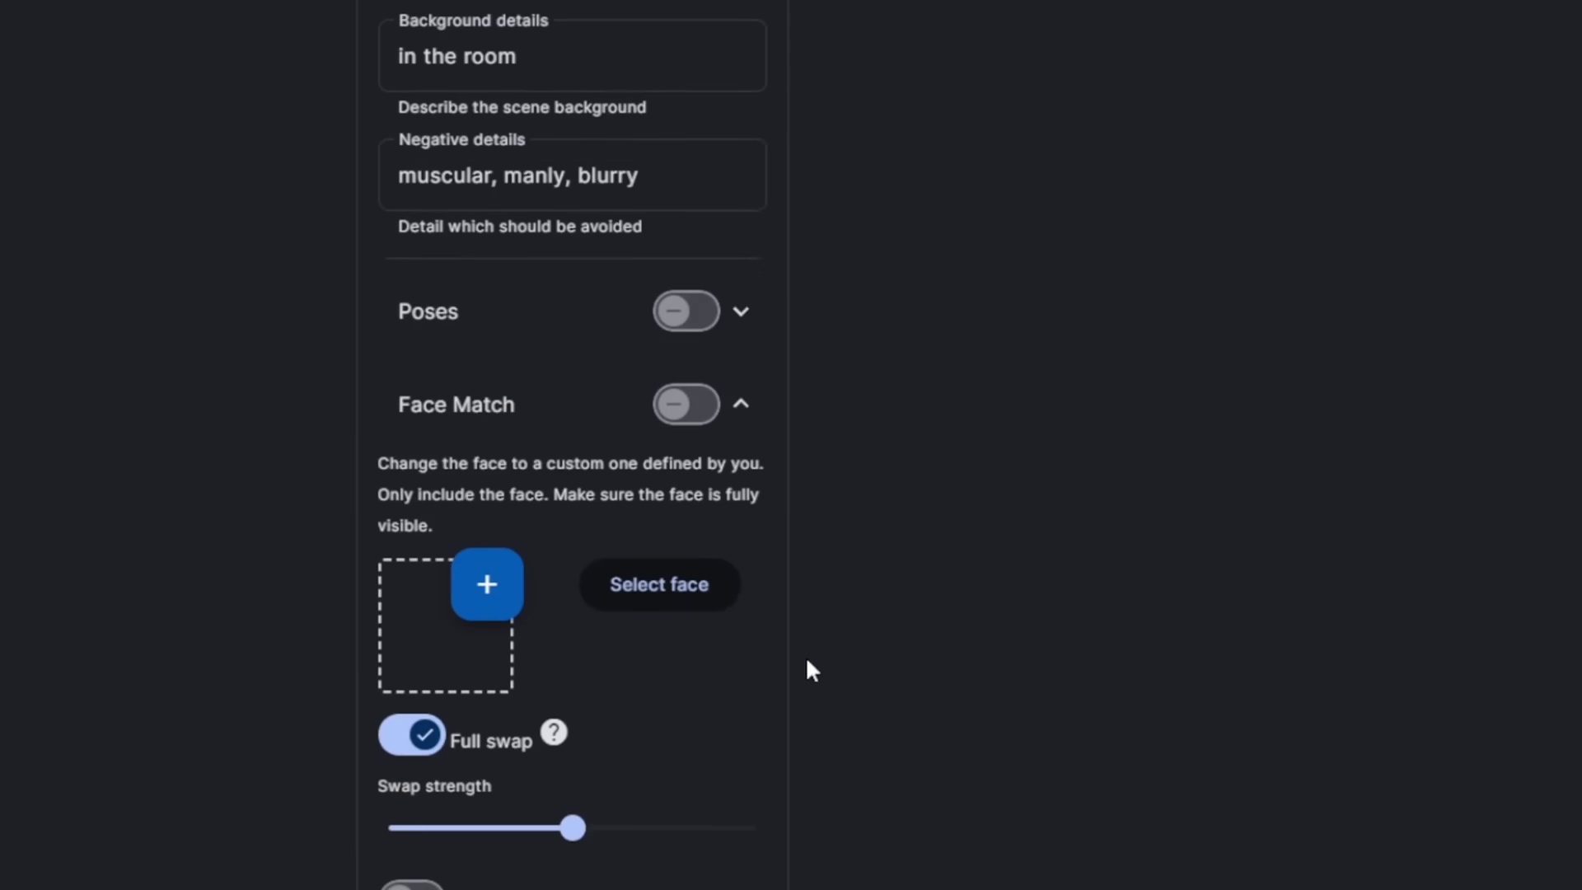
click(739, 405)
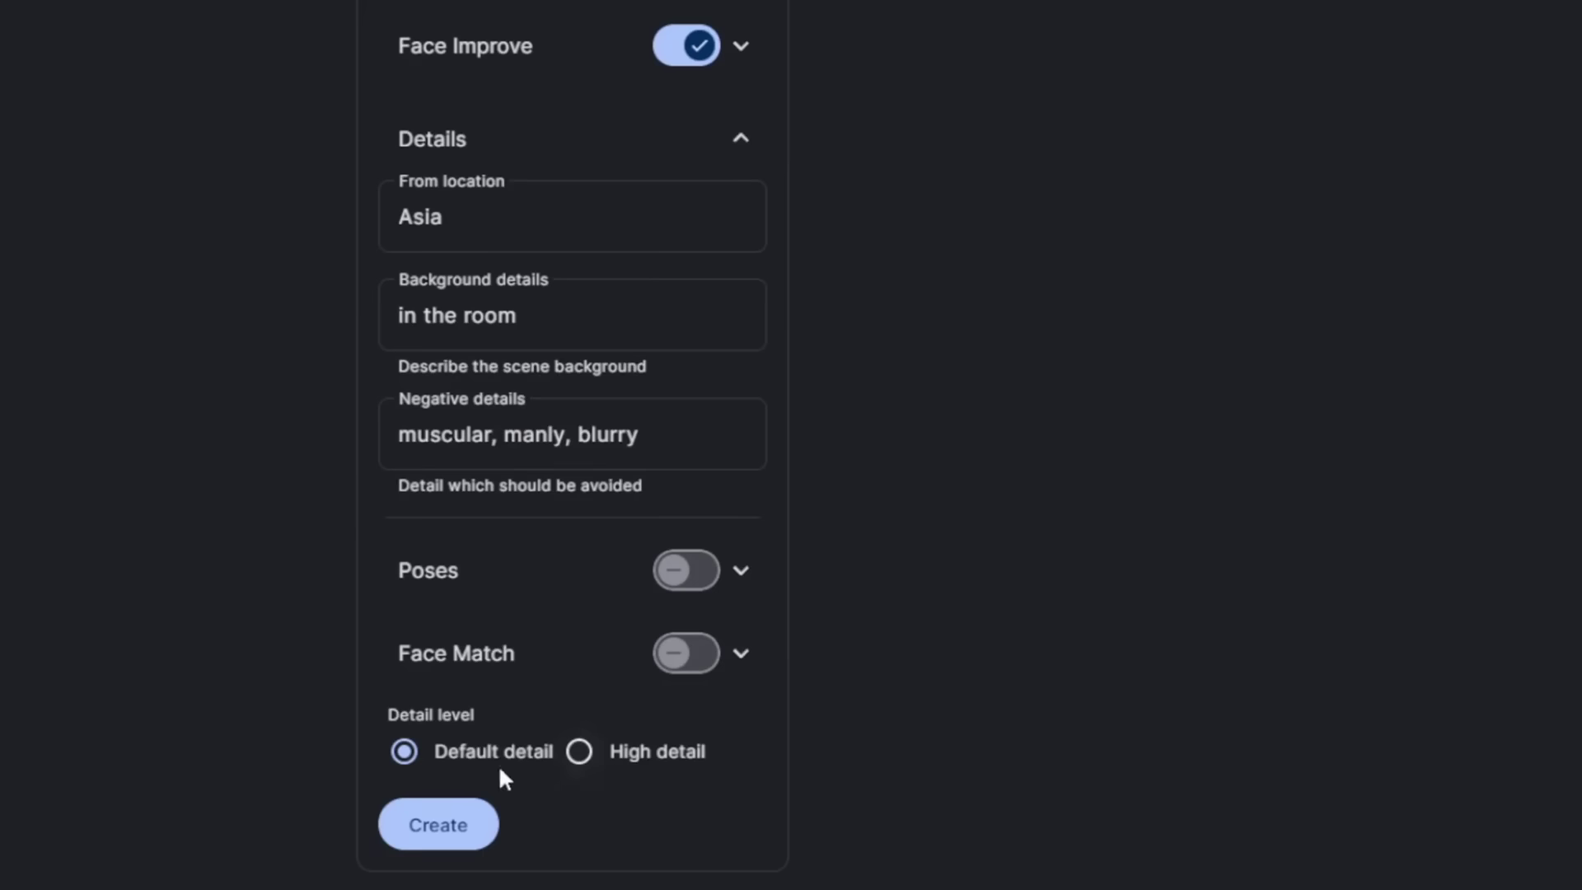
click(580, 752)
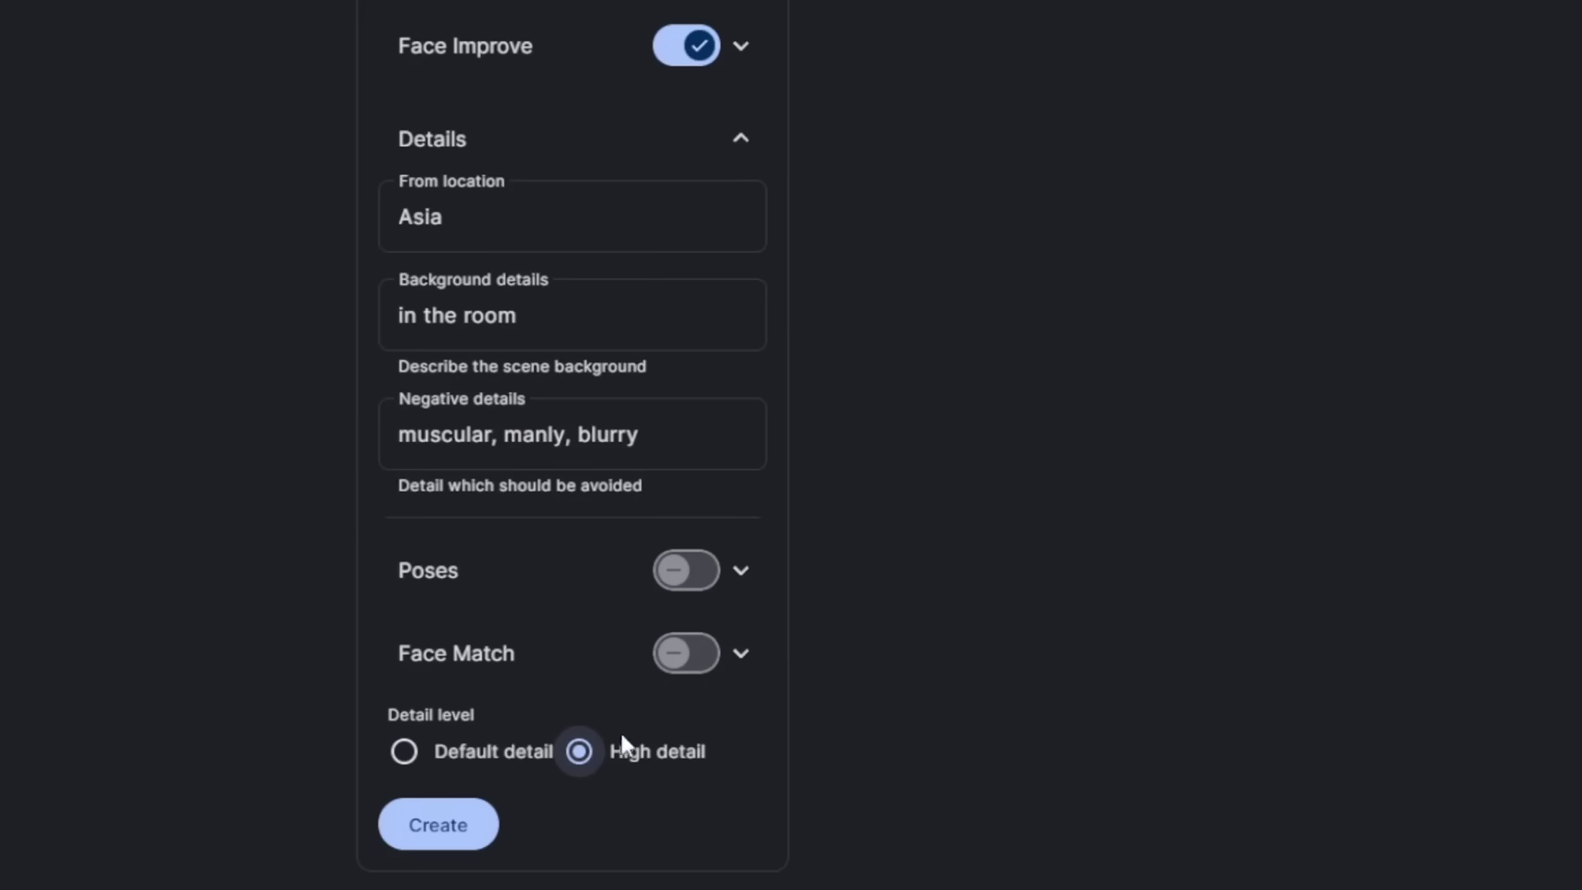
Generate the image of the white-haired woman standing in a room, then return to Basic
click(431, 834)
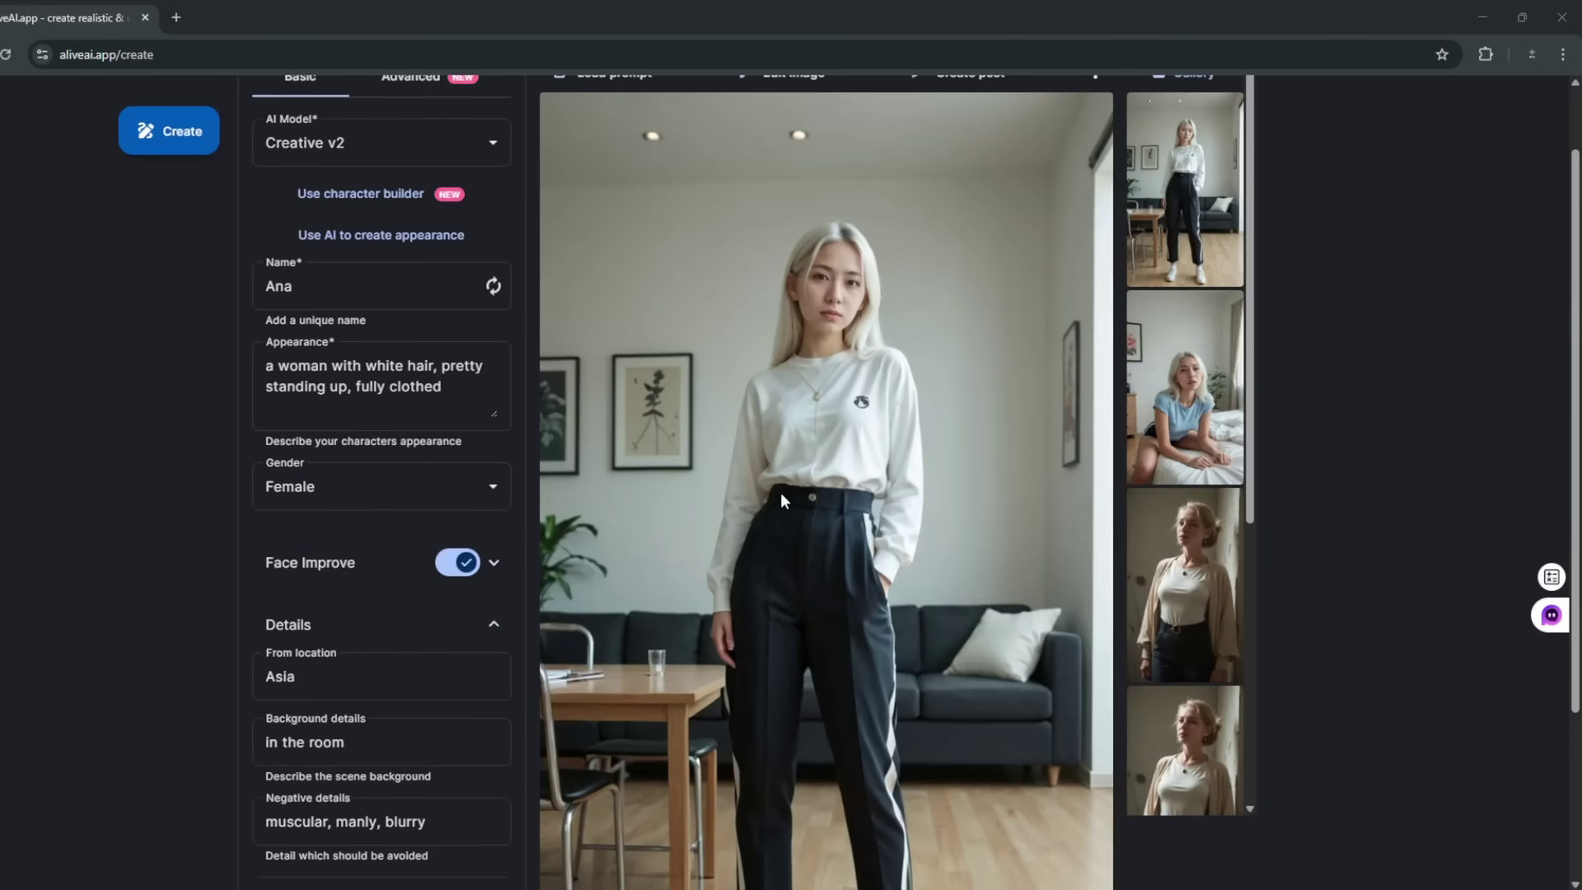
click(431, 397)
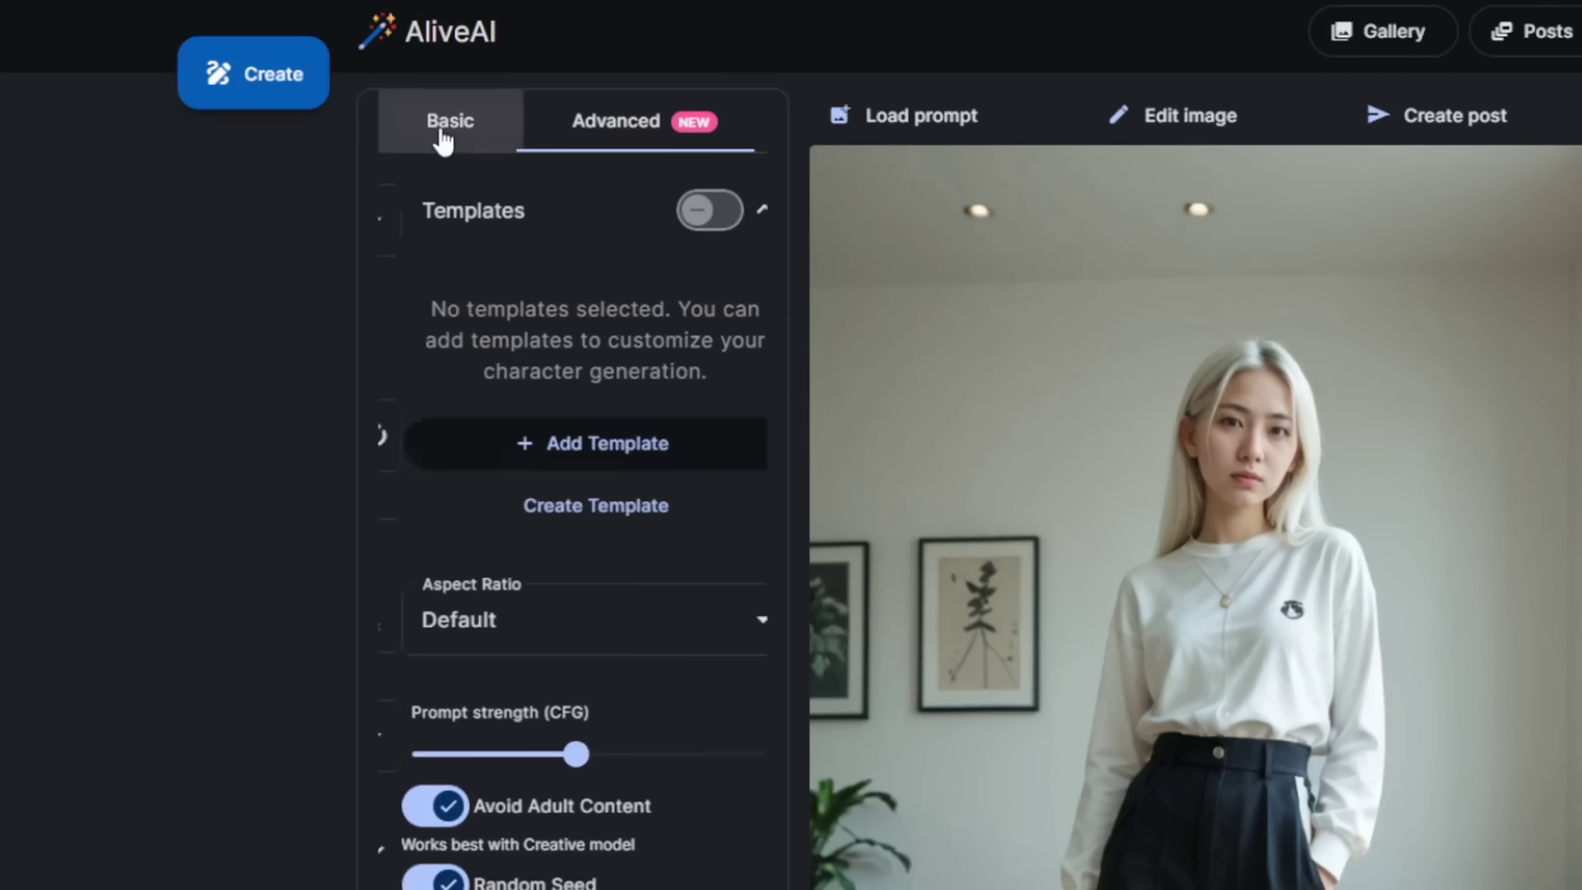
click(442, 131)
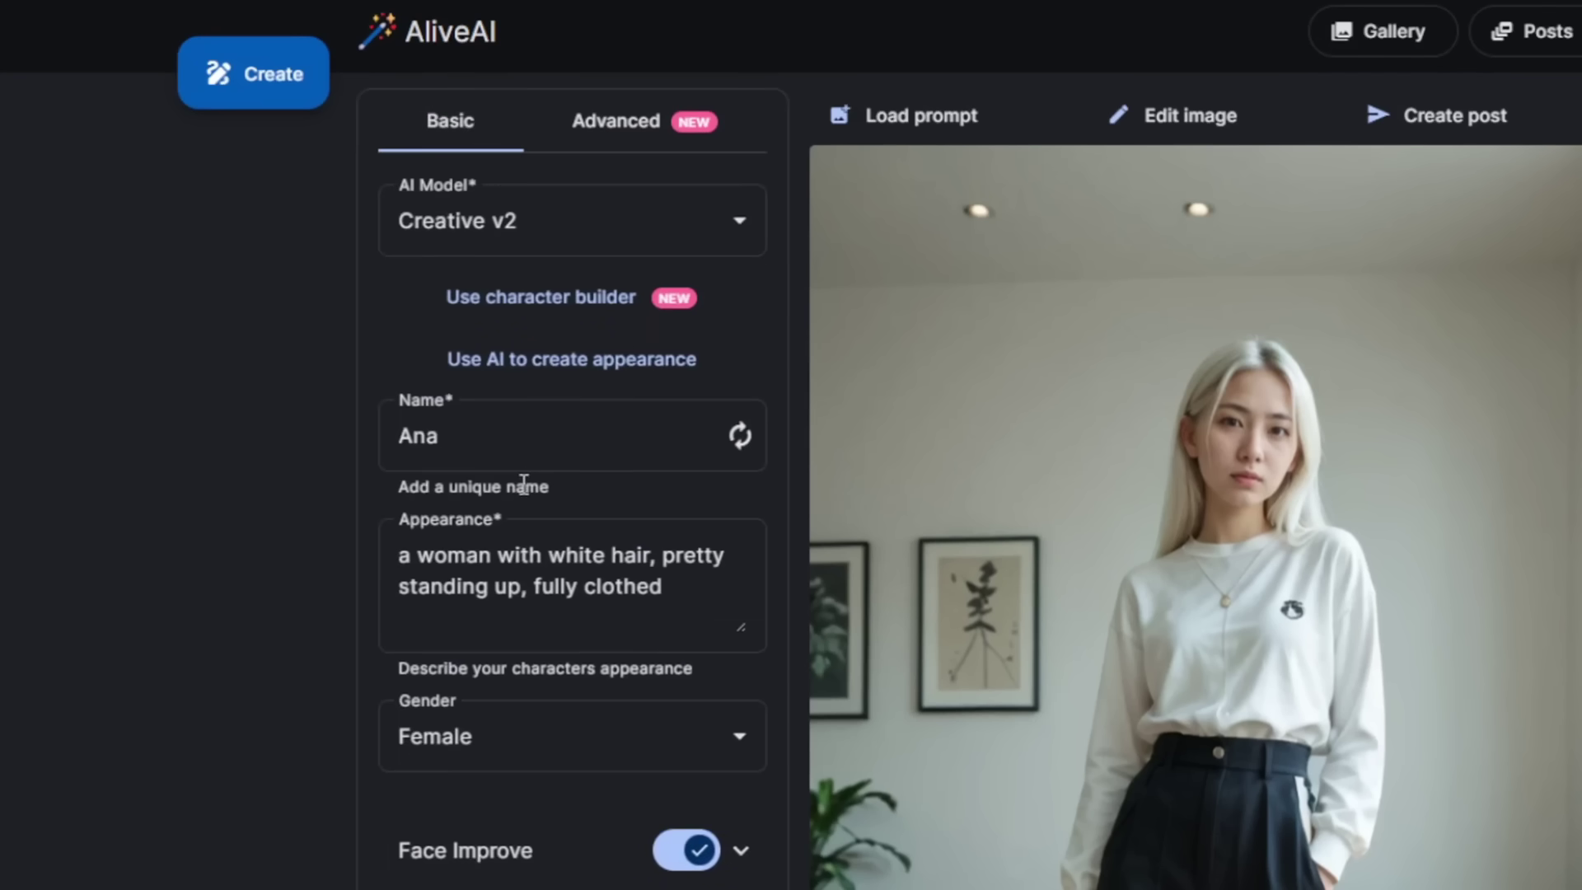
In the character builder, choose a Chubby body type and Caucasian ethnicity
click(531, 298)
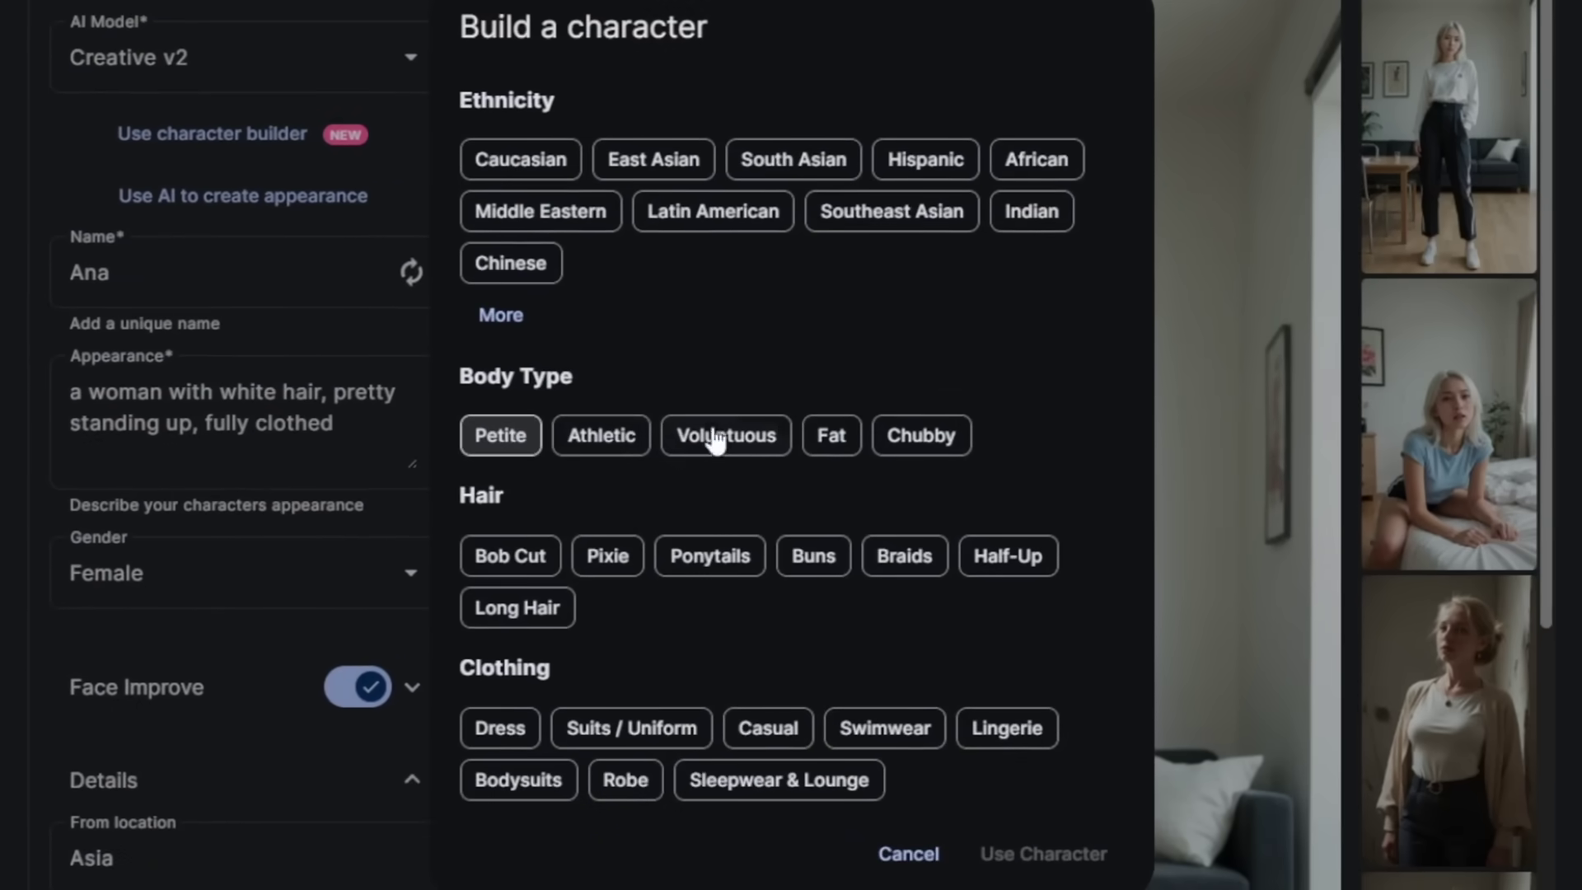
click(942, 445)
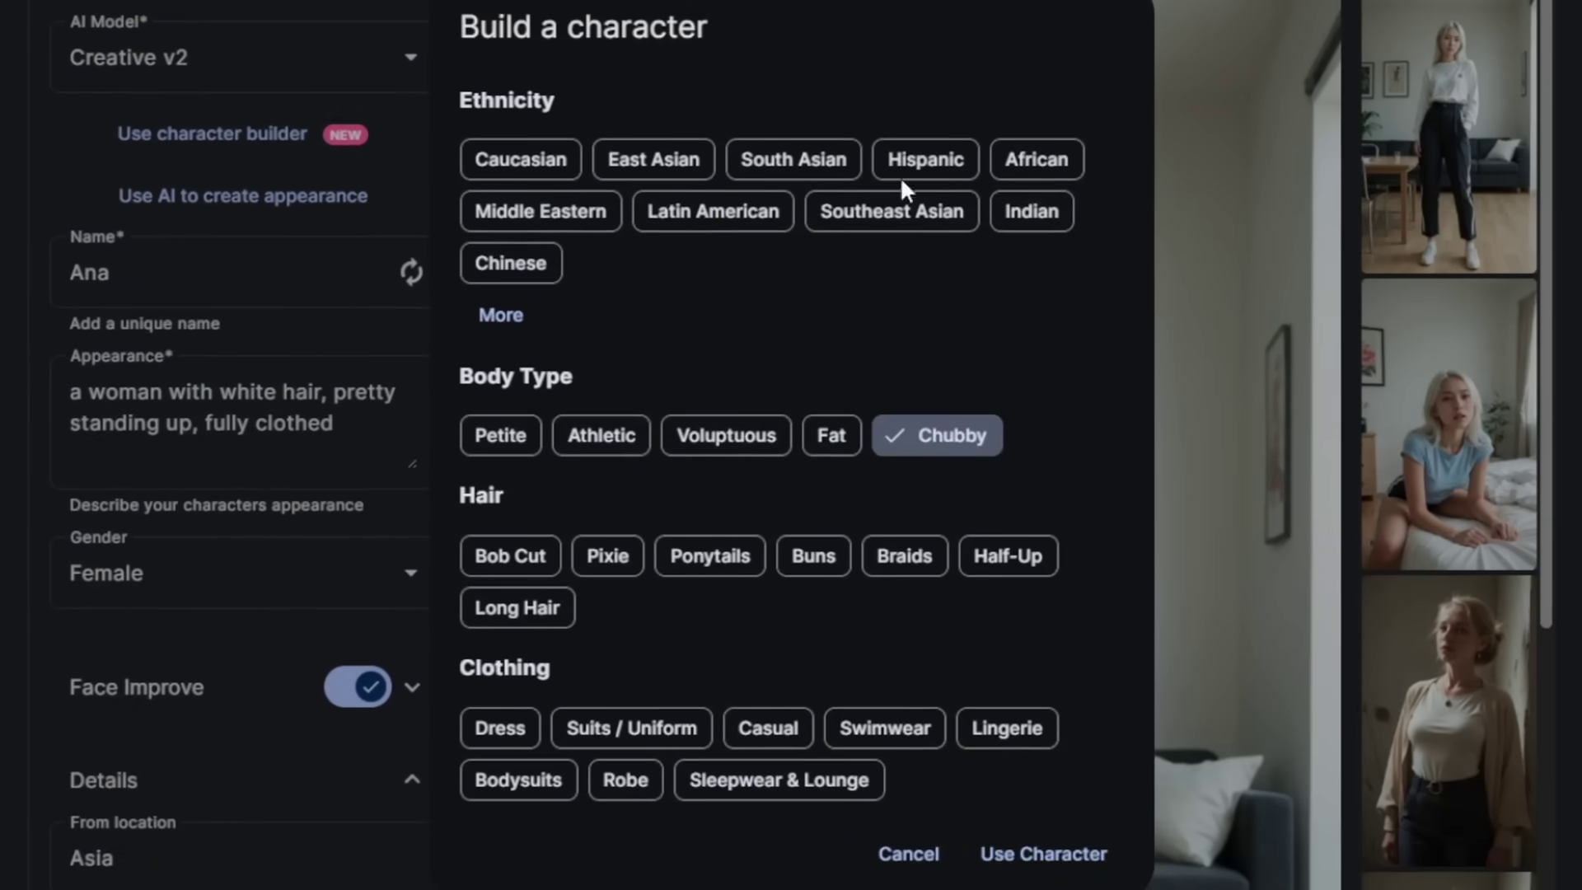
click(531, 165)
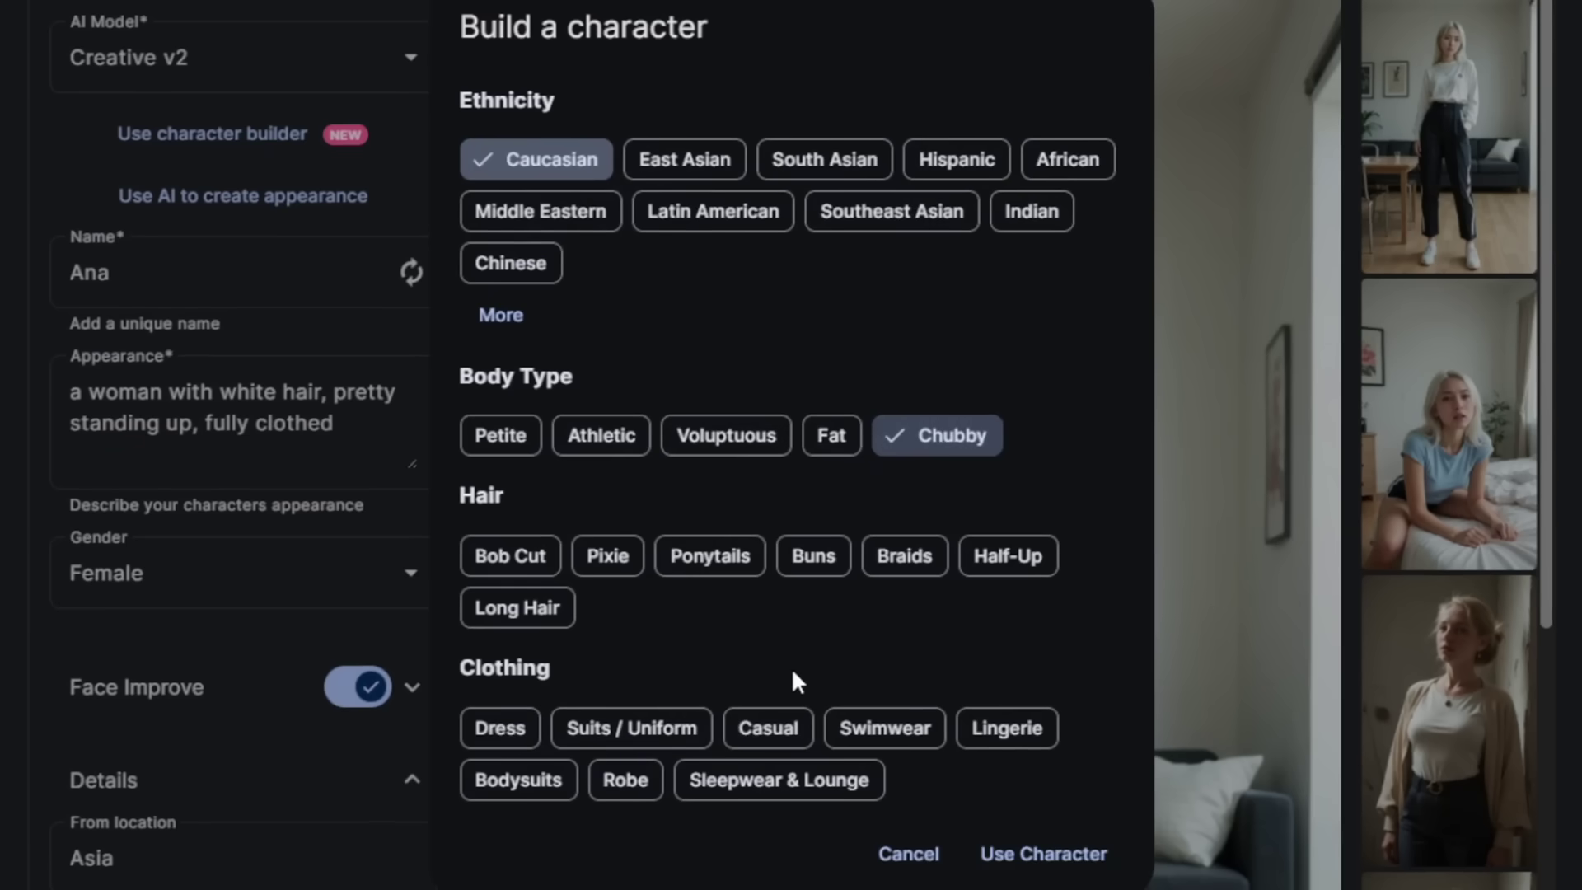
Choose Casual clothing and apply the built character to fill the name and appearance
click(498, 729)
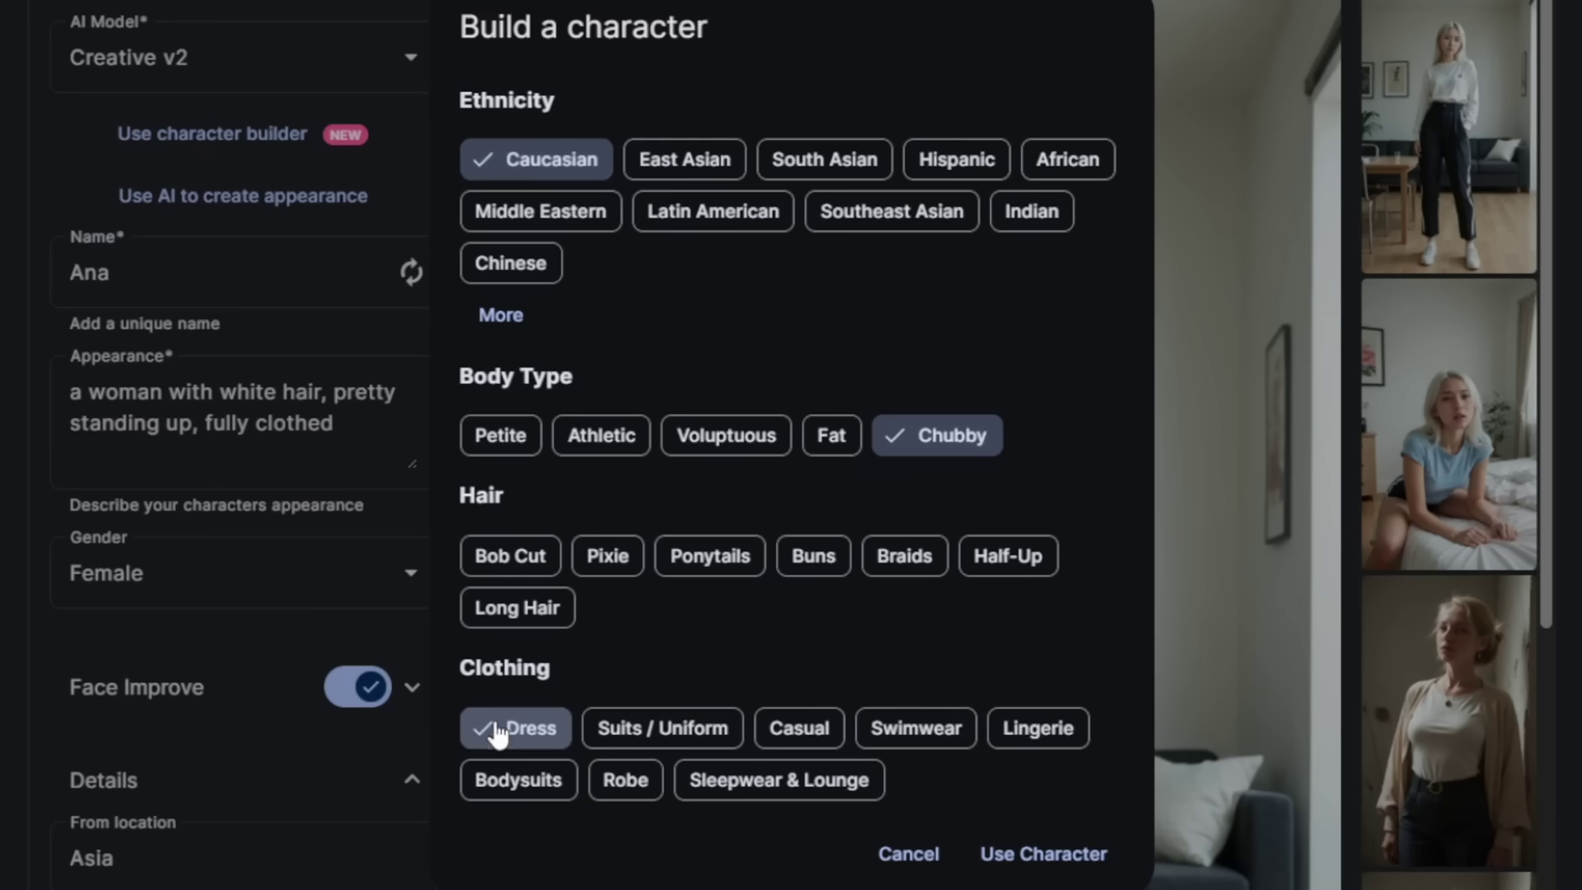
click(795, 733)
click(1020, 865)
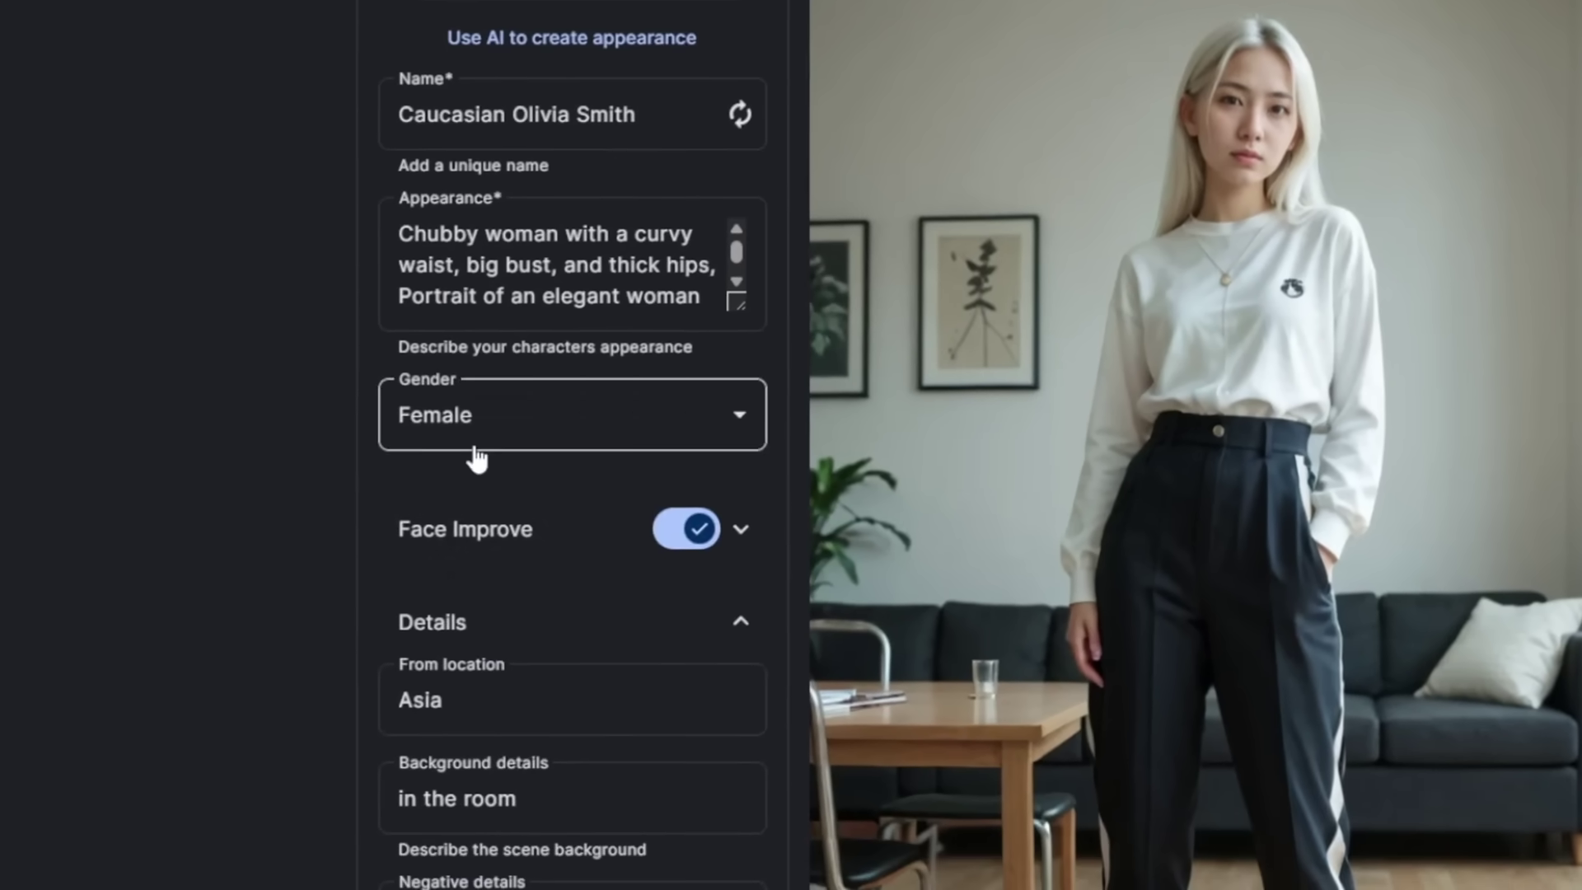
Change the From location from Asia to 'america'
click(506, 709)
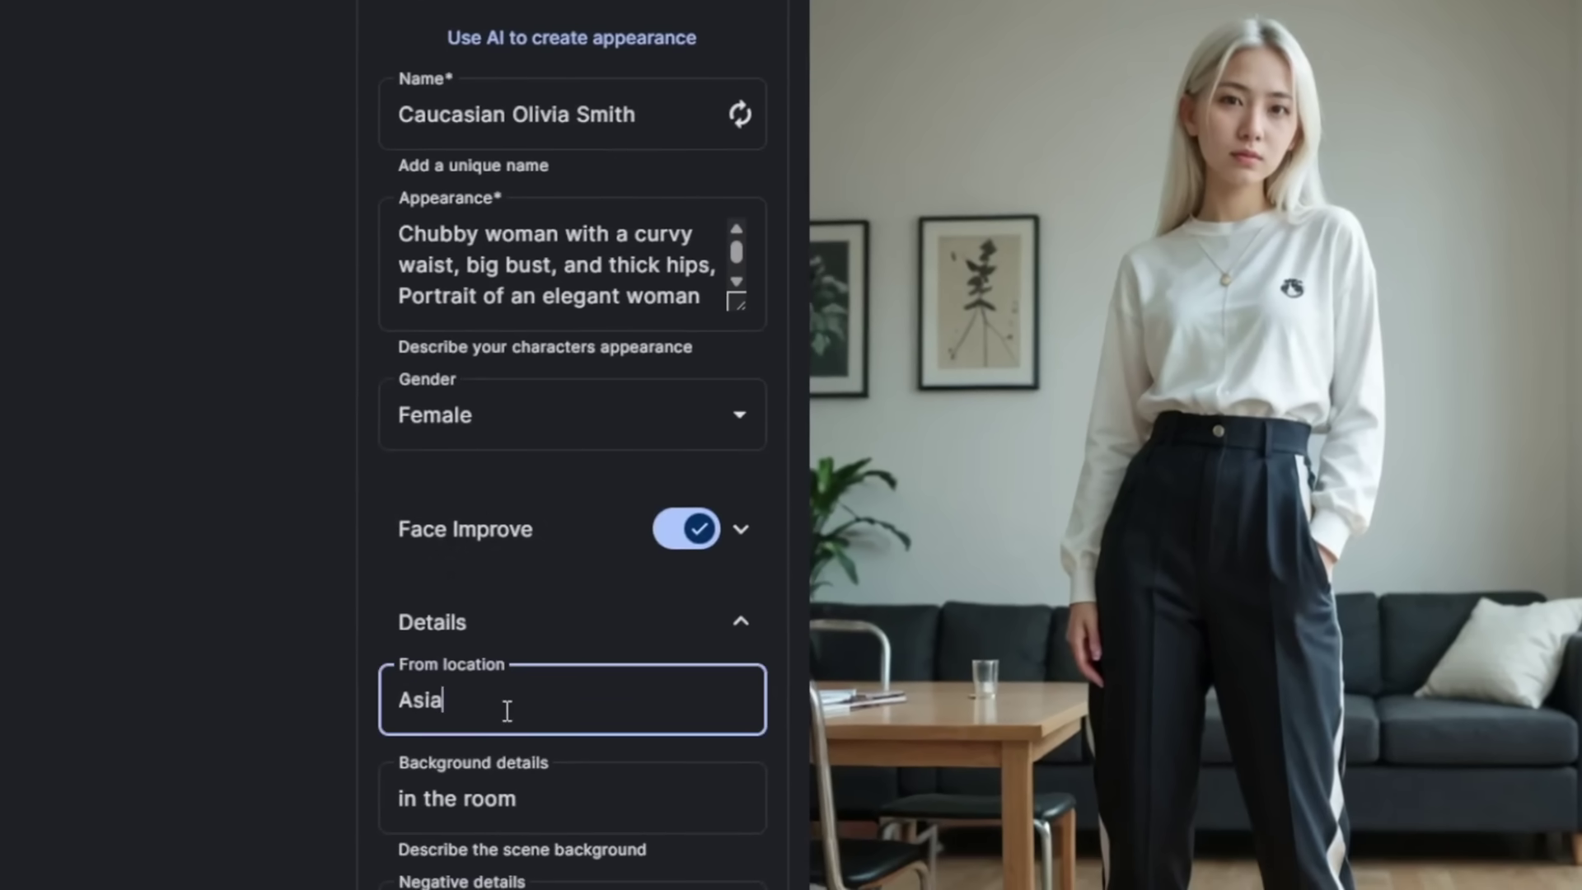
key(BackSpace)
key(BackSpace)
text(americ)
scroll(520, 707, down, 6)
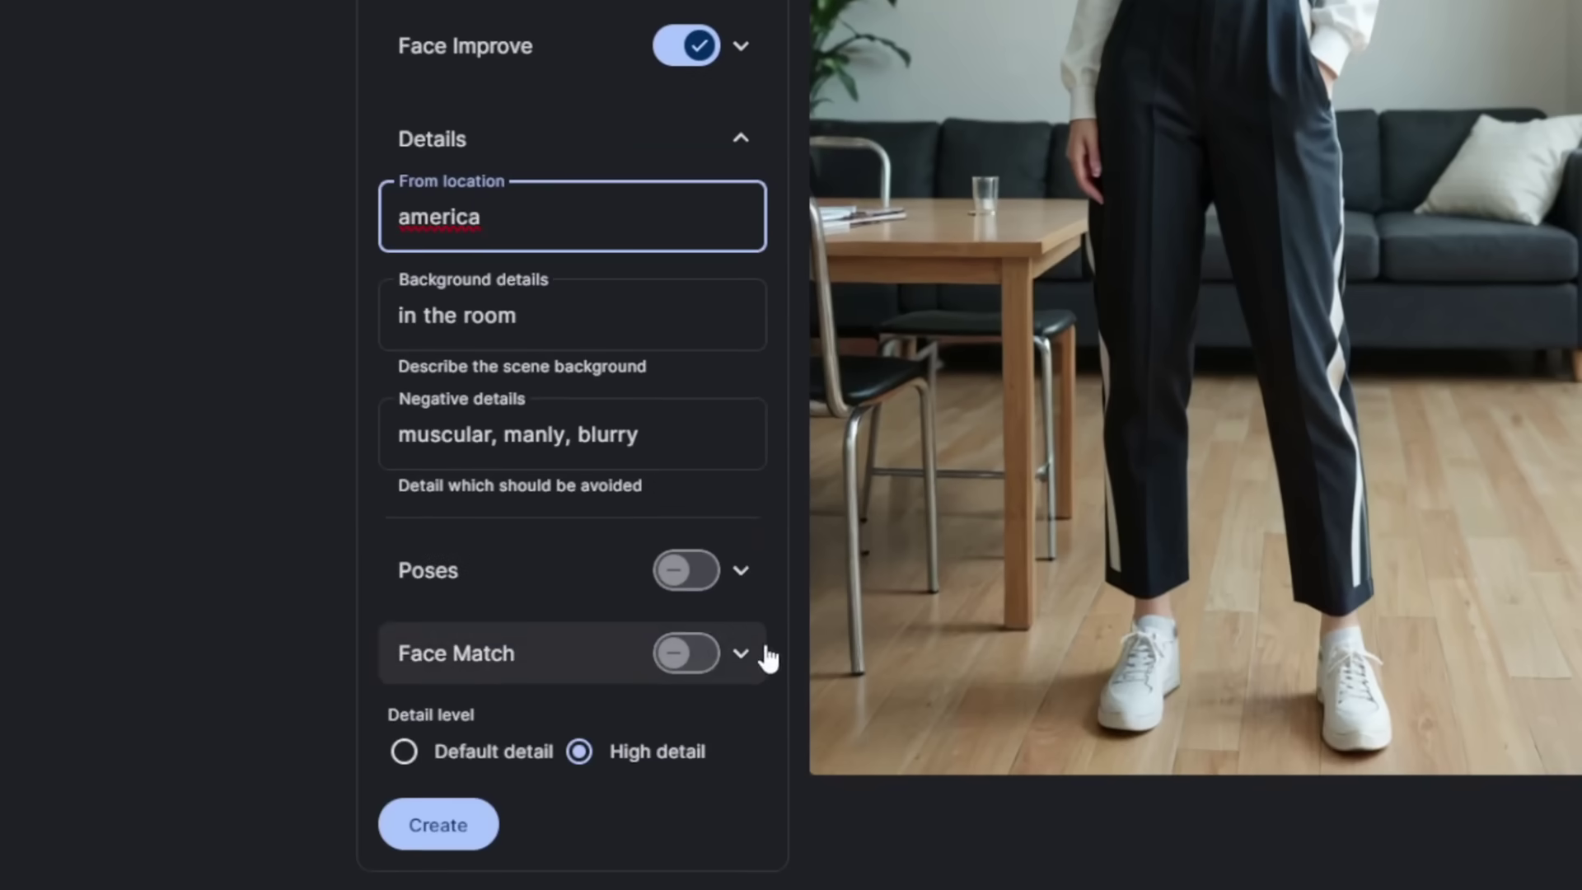
Turn on Face Match and select a reference face photo
click(743, 655)
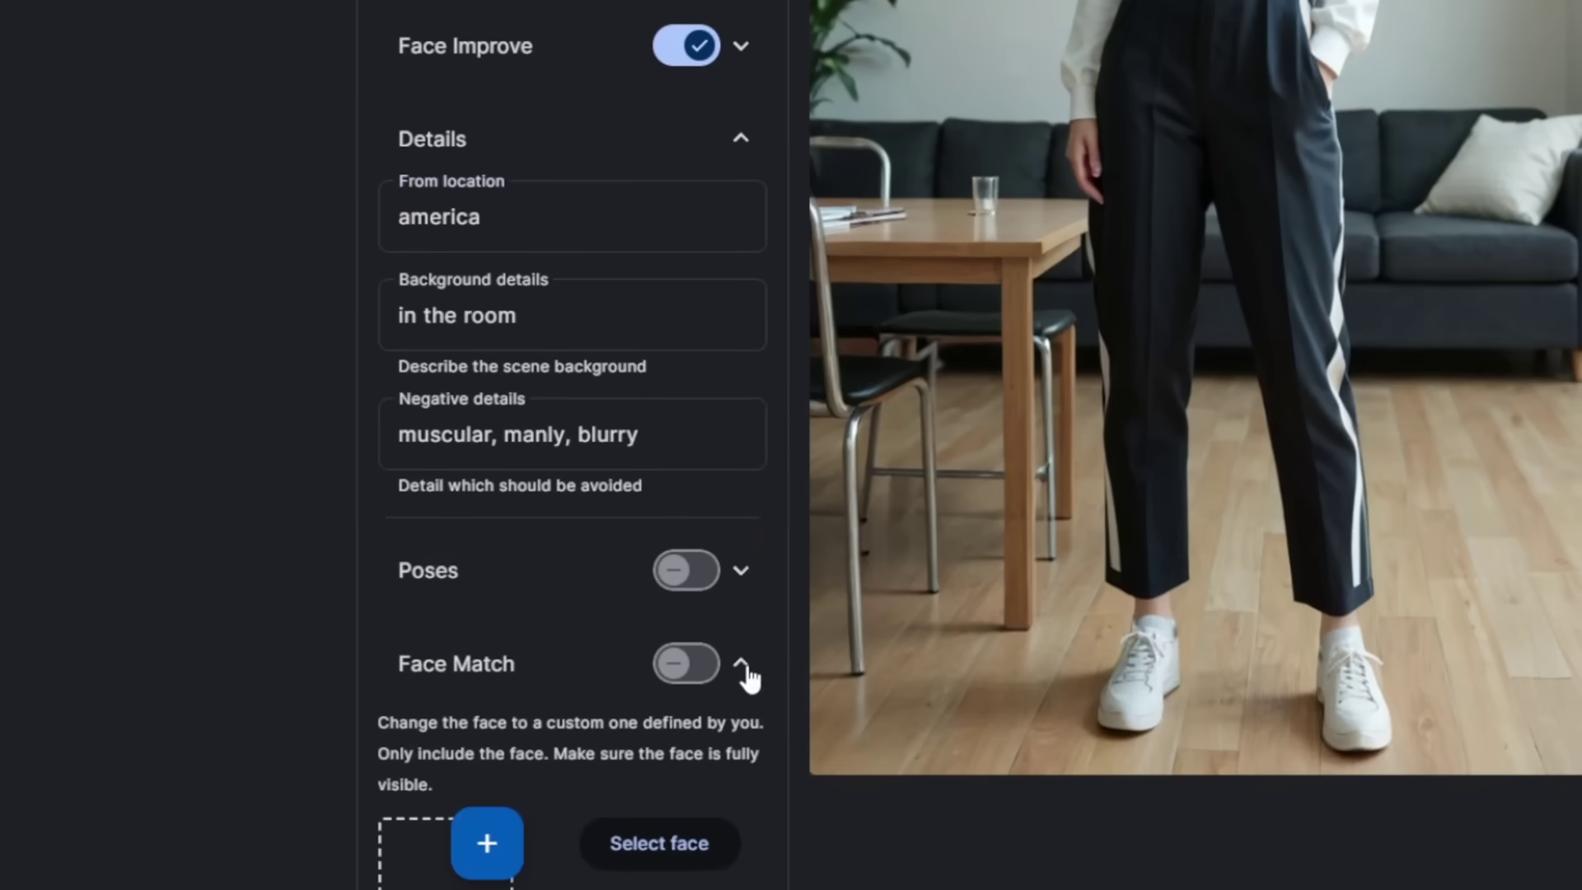
click(674, 664)
scroll(672, 690, down, 1)
scroll(670, 692, down, 2)
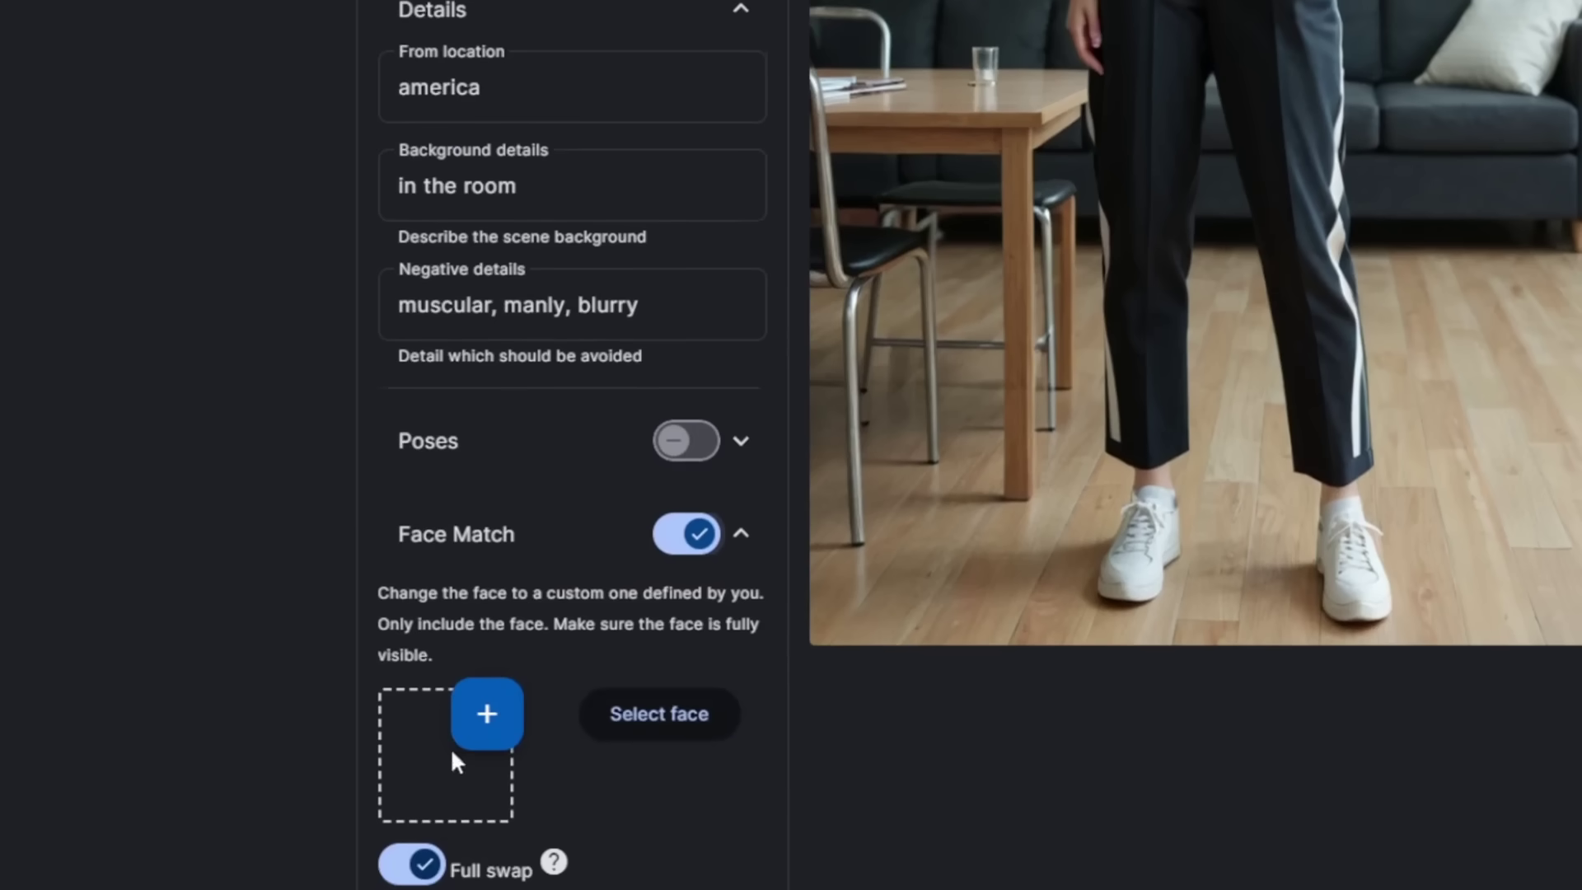
click(492, 723)
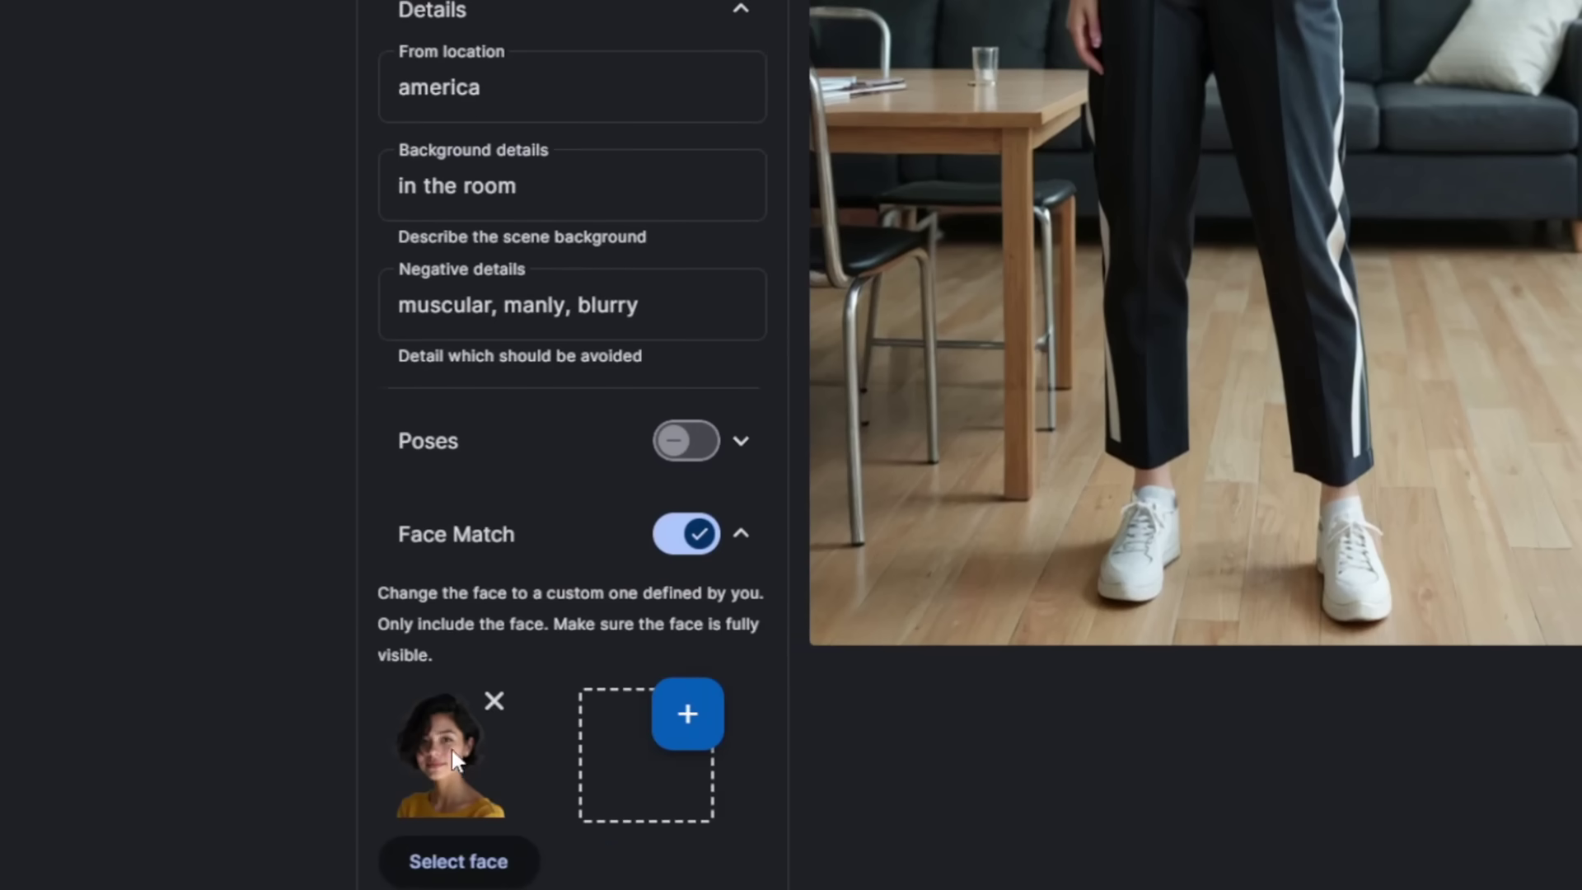
scroll(442, 762, down, 3)
scroll(442, 763, up, 15)
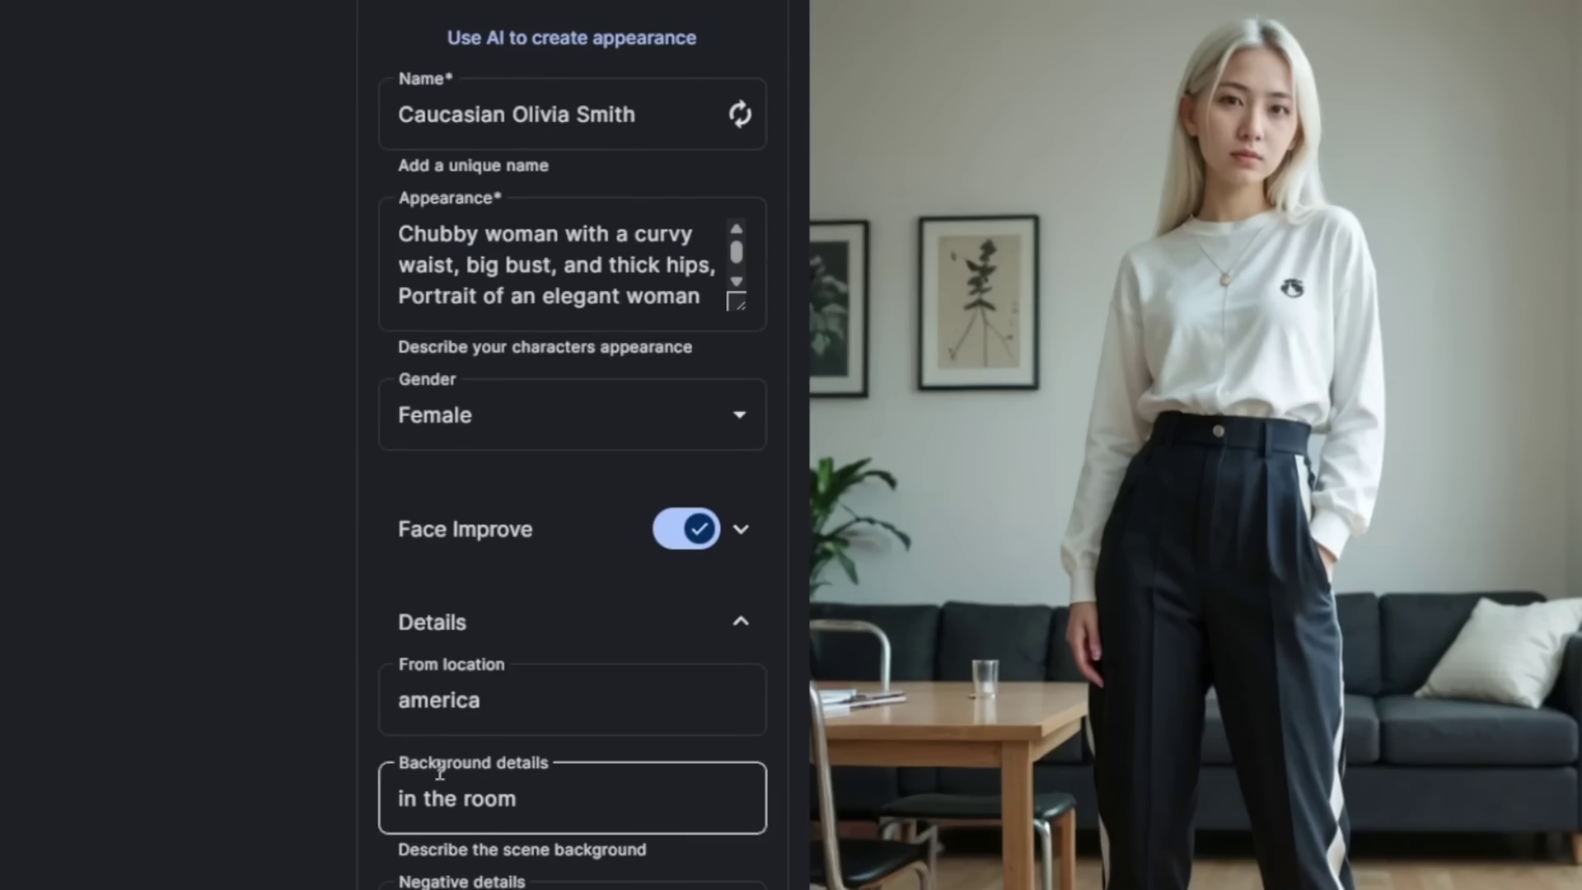
Toggle Save Face Match and Multi face, ending on single-face matching
click(481, 235)
drag(476, 236, 381, 247)
click(491, 246)
scroll(366, 390, down, 15)
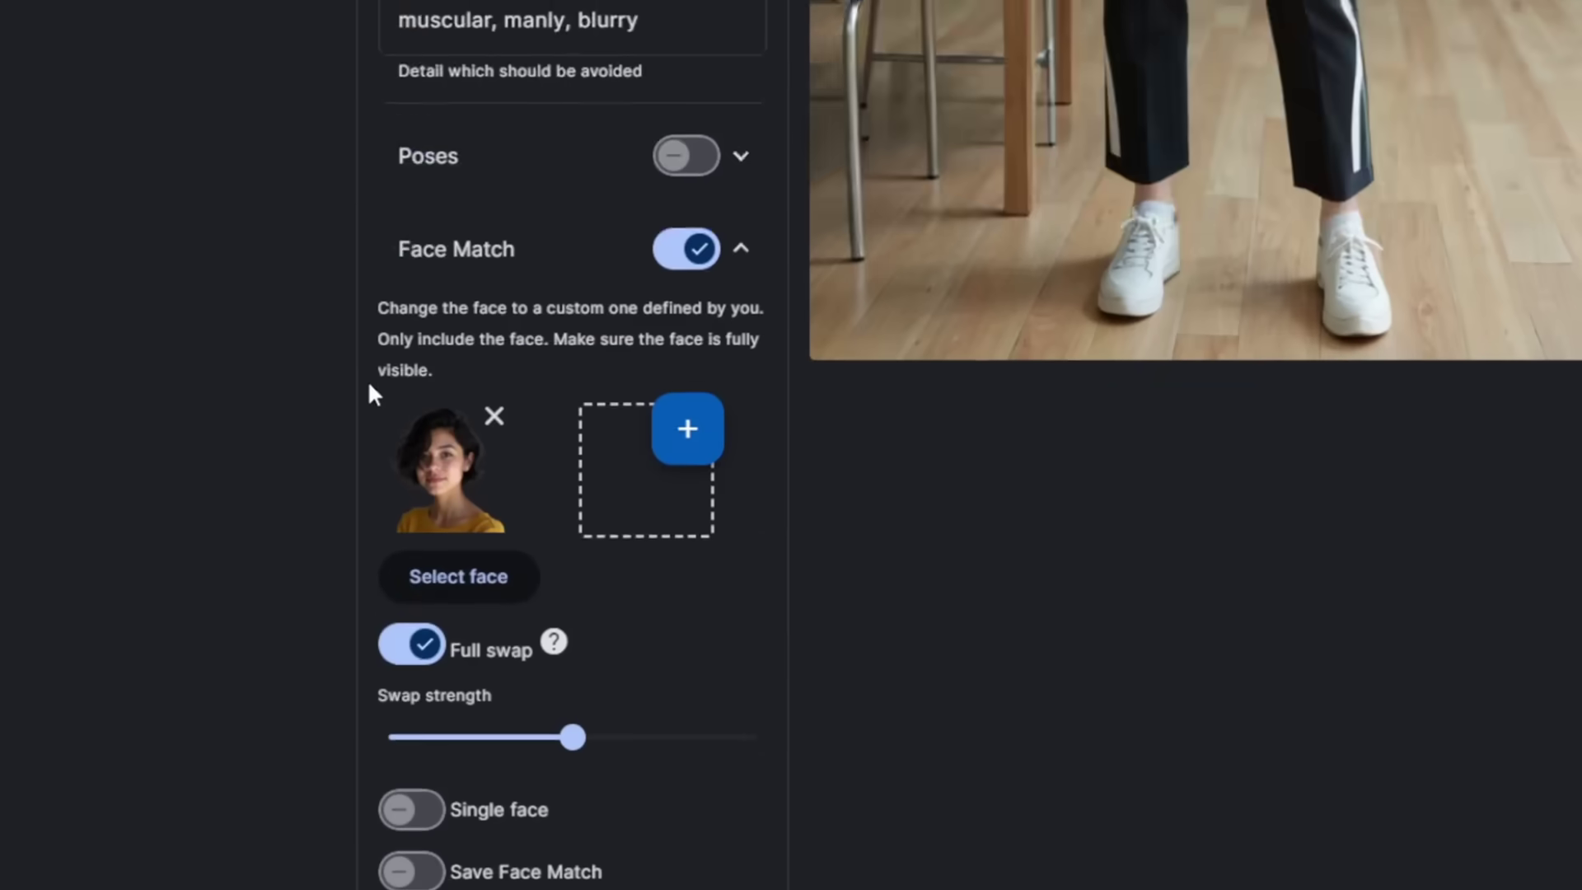
click(416, 640)
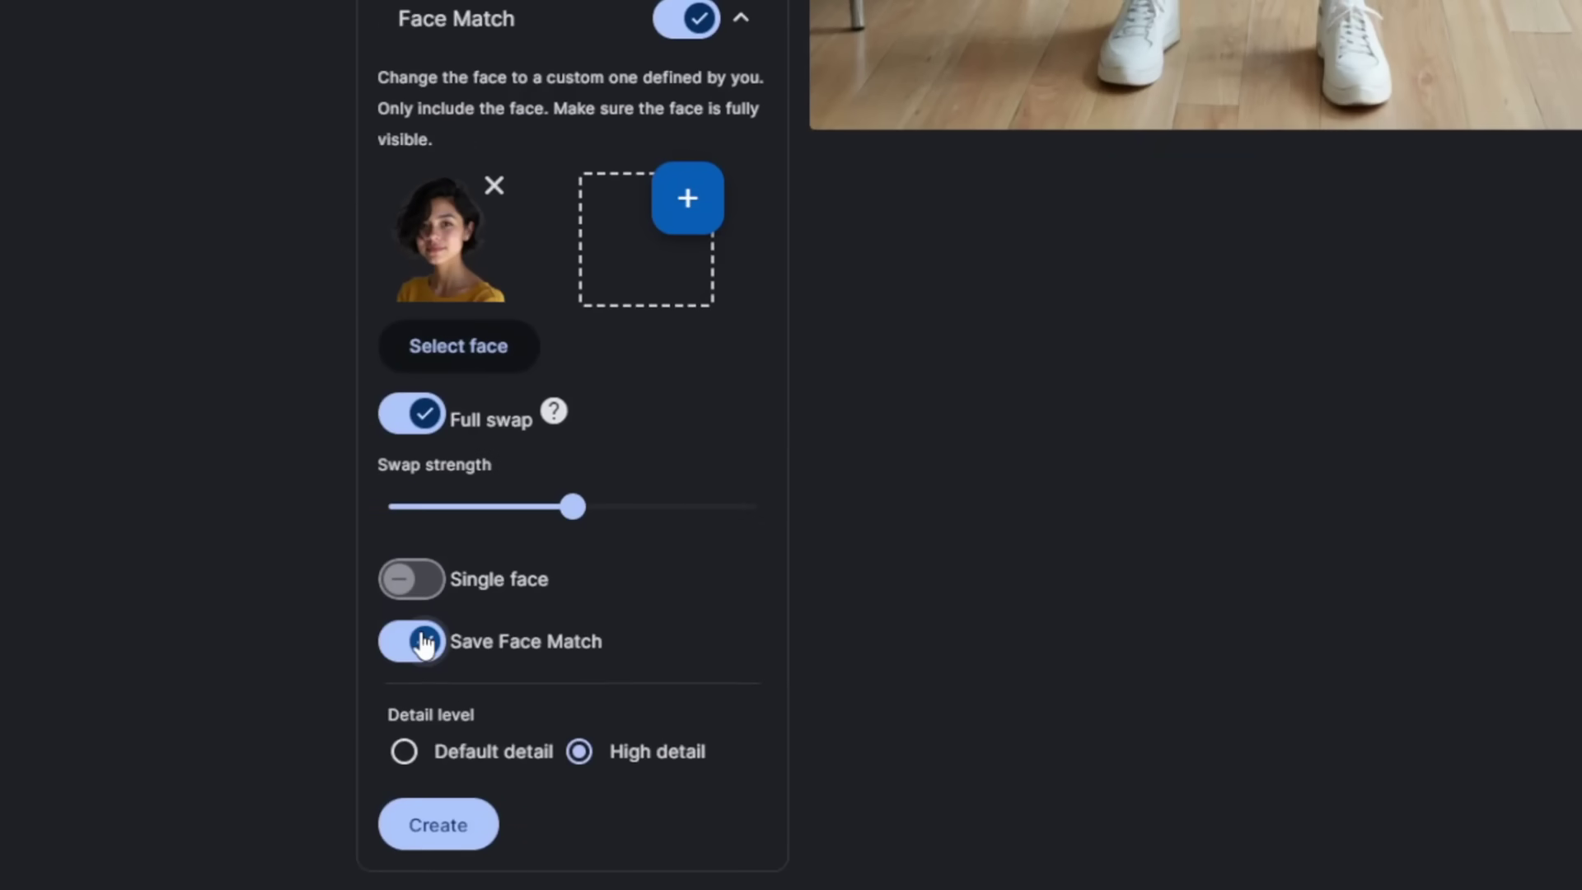
click(406, 579)
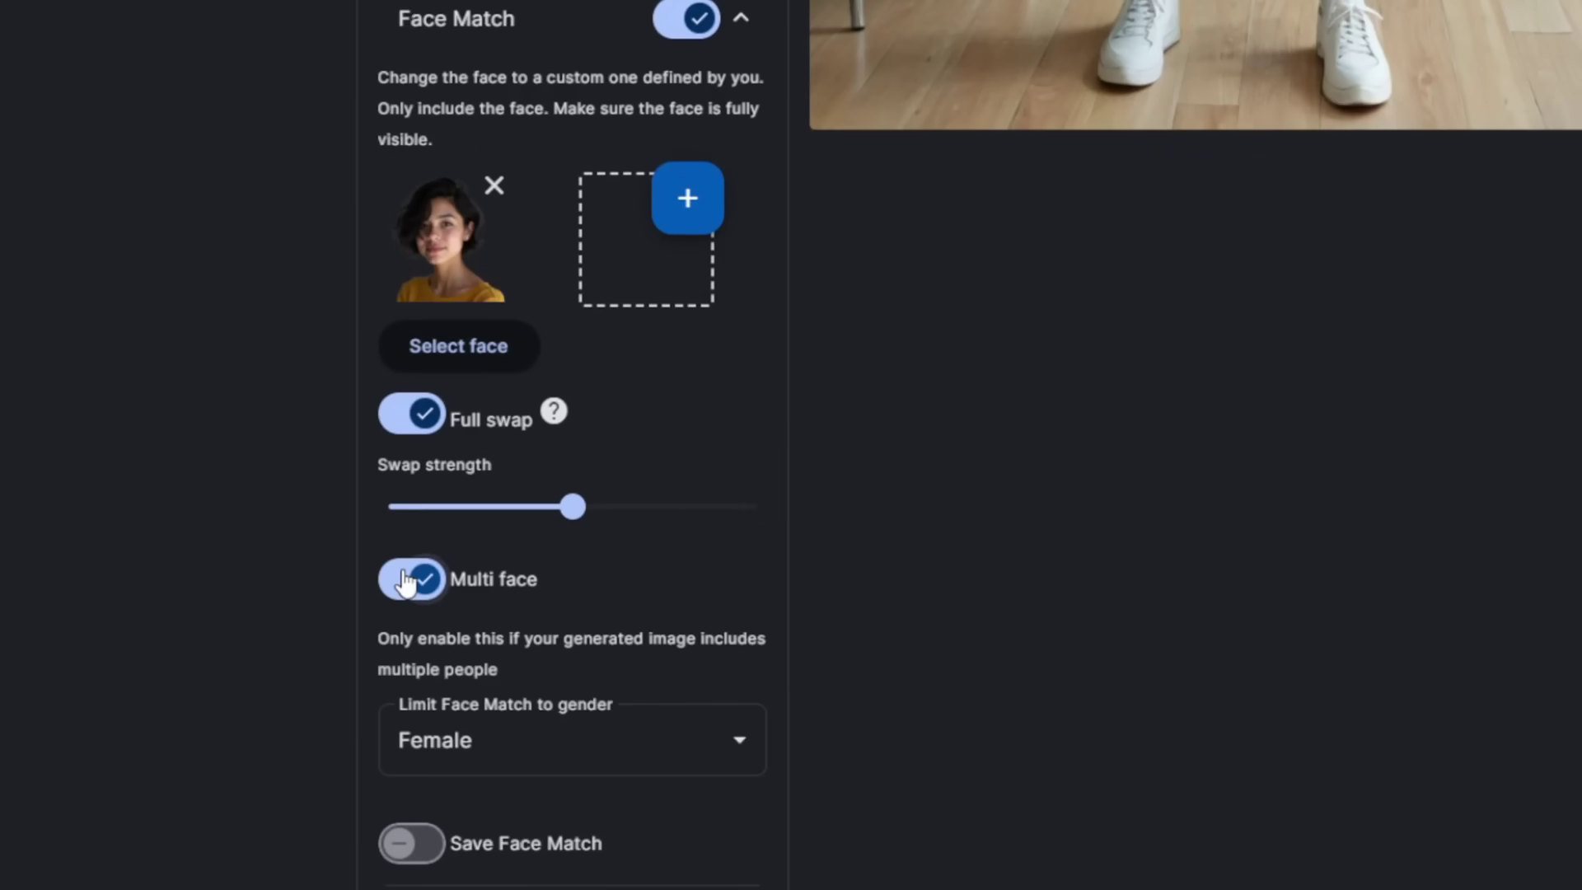
scroll(494, 601, down, 2)
click(421, 453)
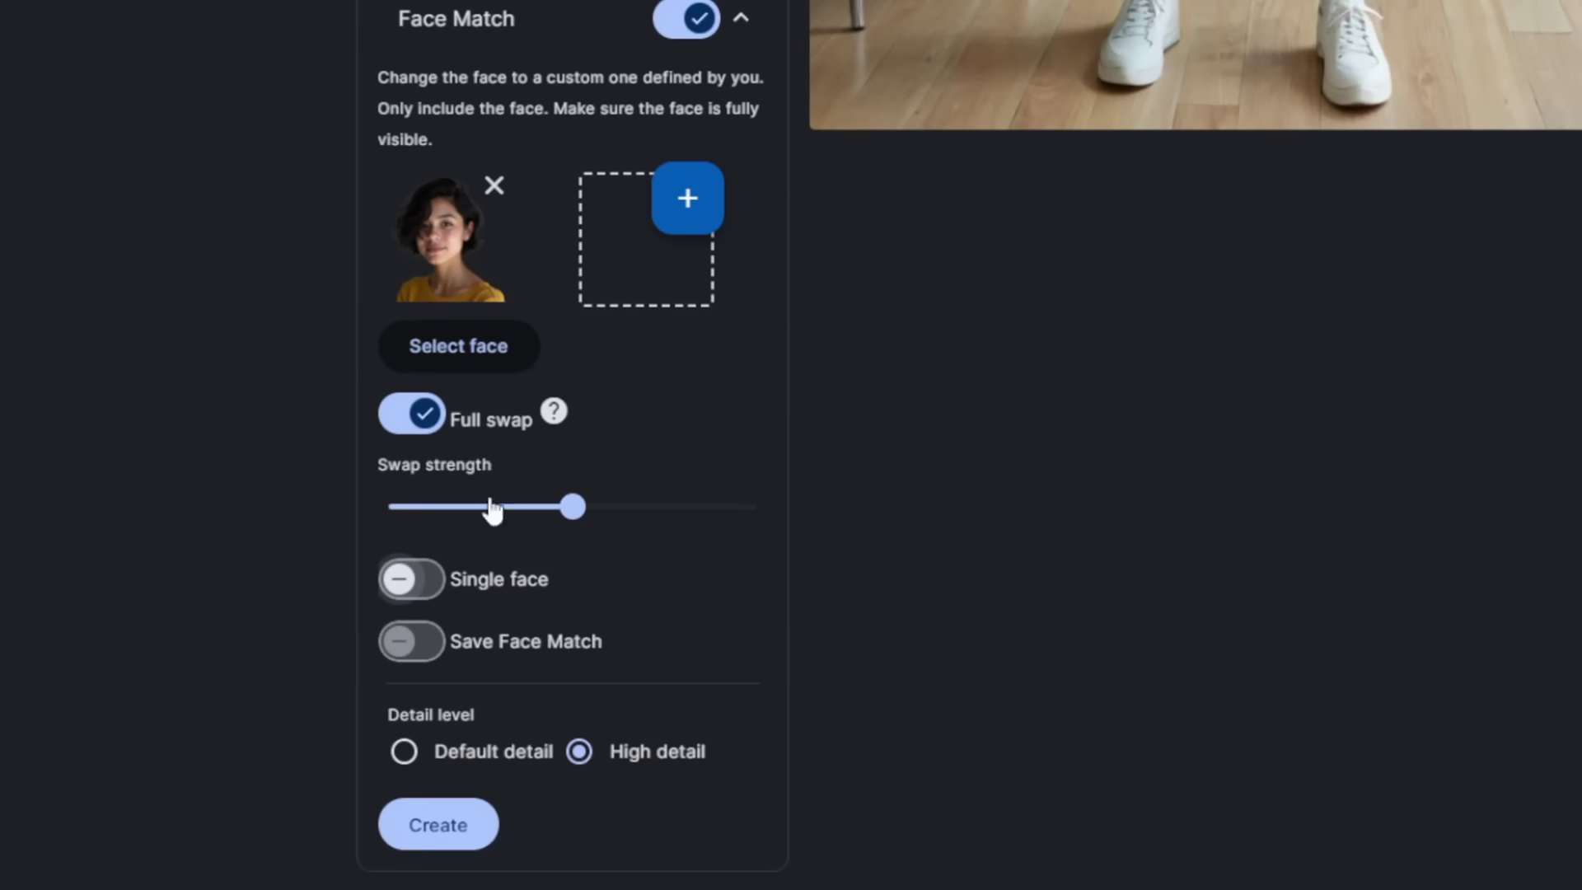
Generate the curvy dark-haired woman image, dismissing the AI appearance helper unused
click(453, 825)
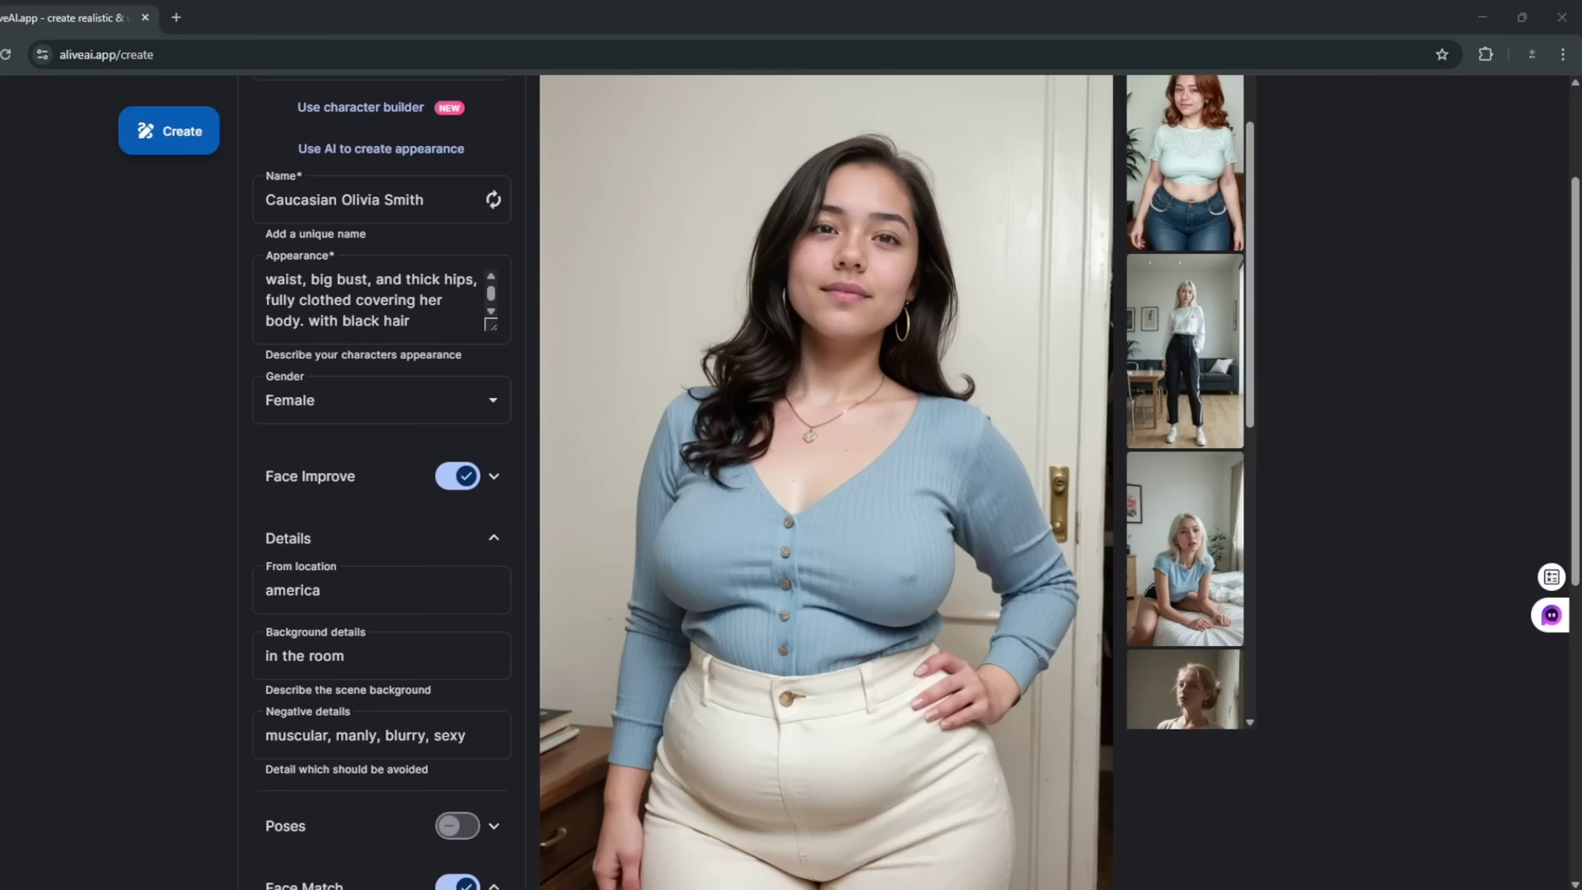
scroll(1184, 404, down, 3)
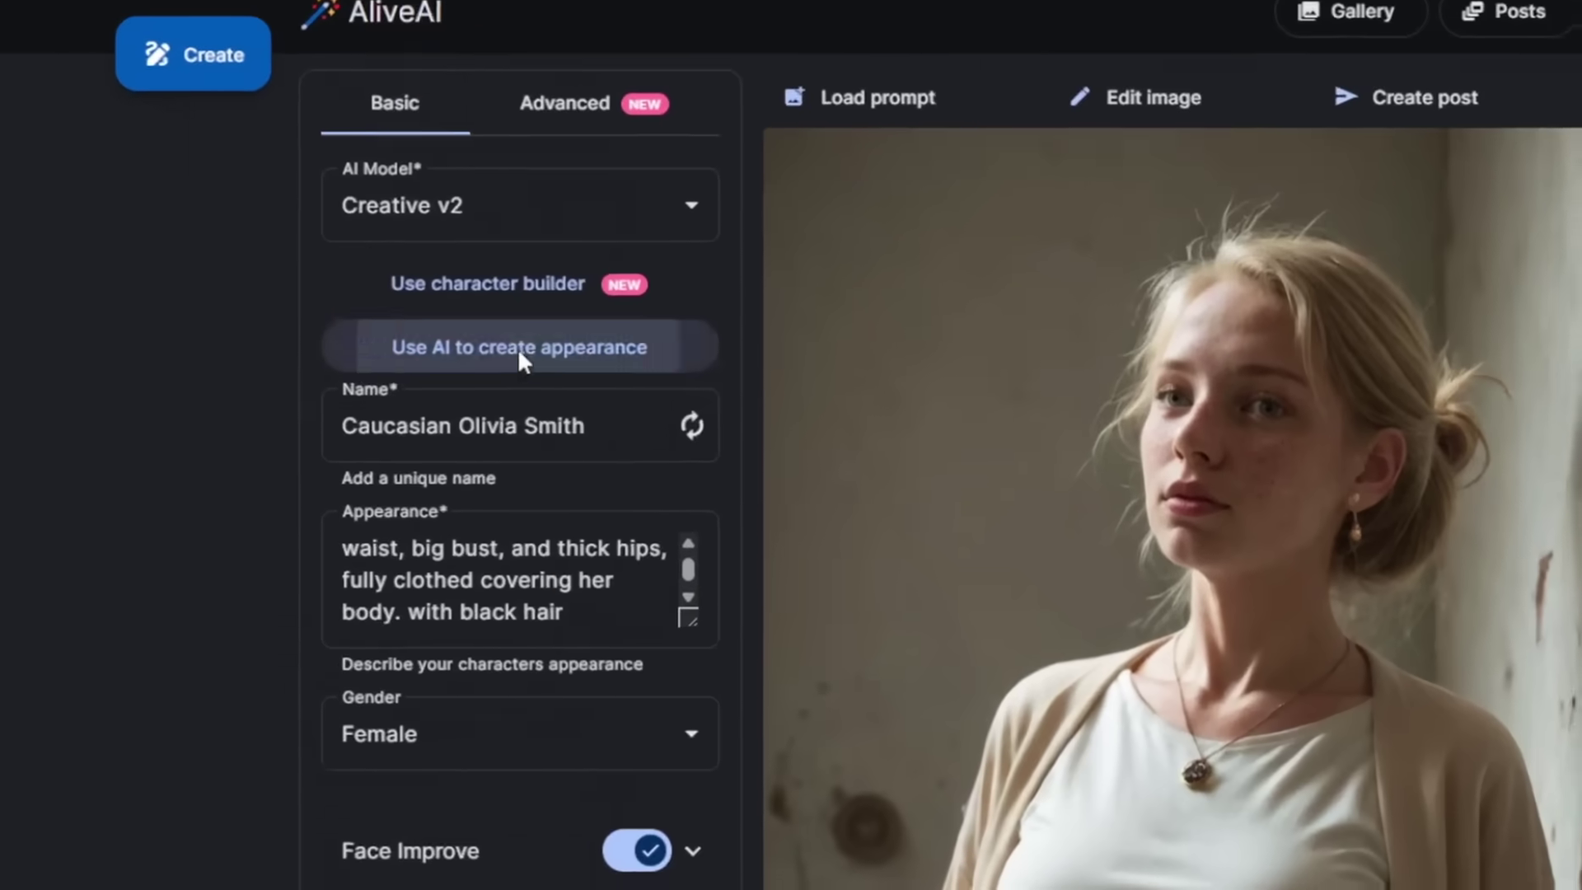
click(540, 353)
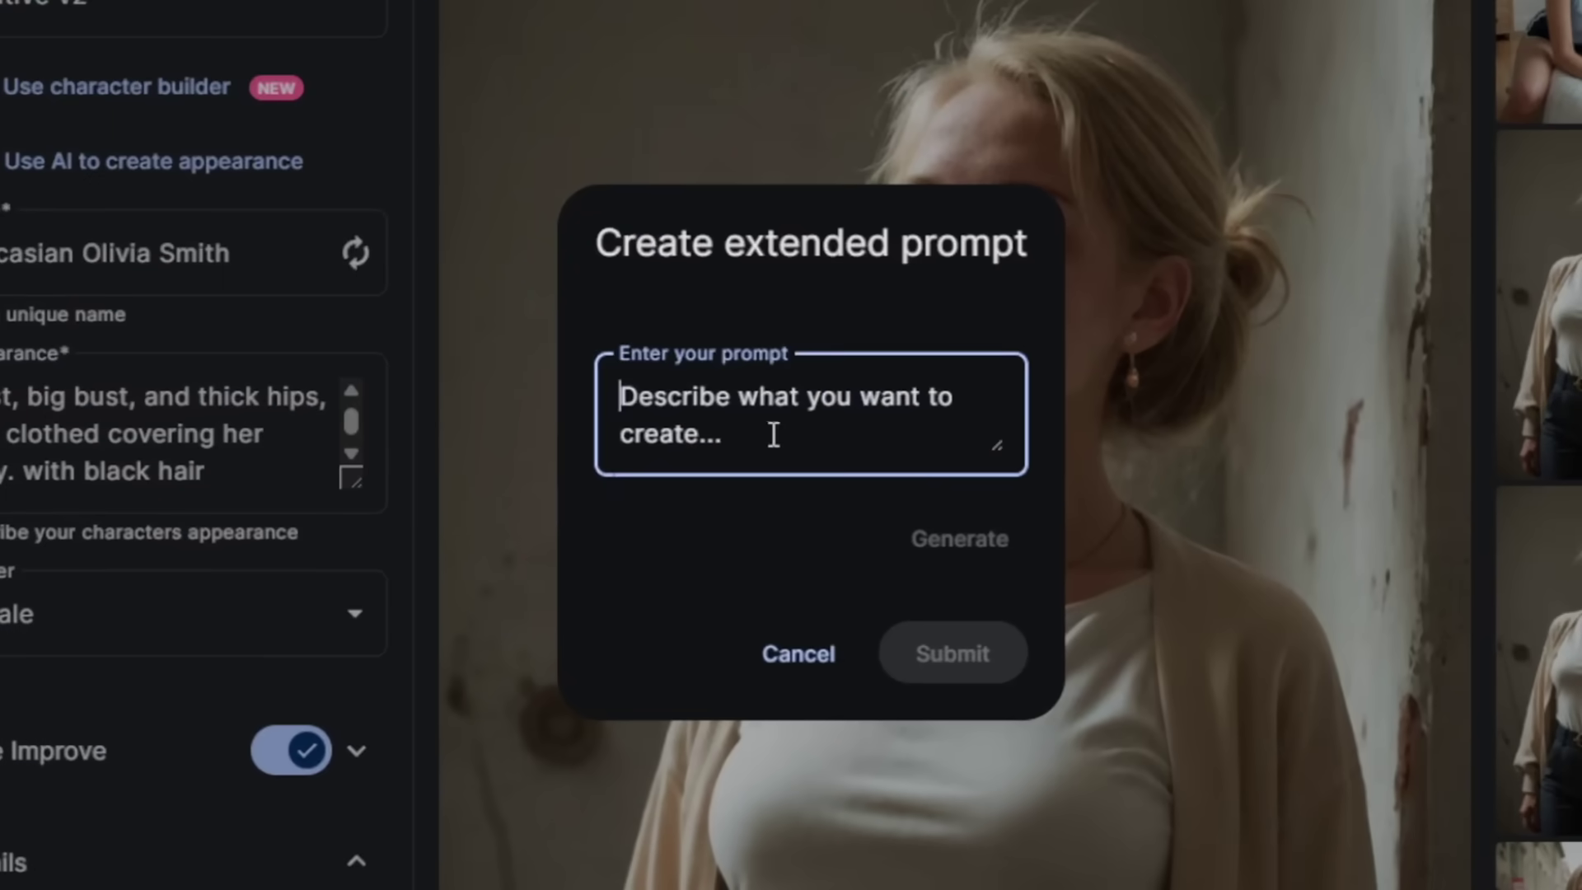
click(794, 655)
In the Advanced settings, keep the aspect ratio at Default
click(467, 33)
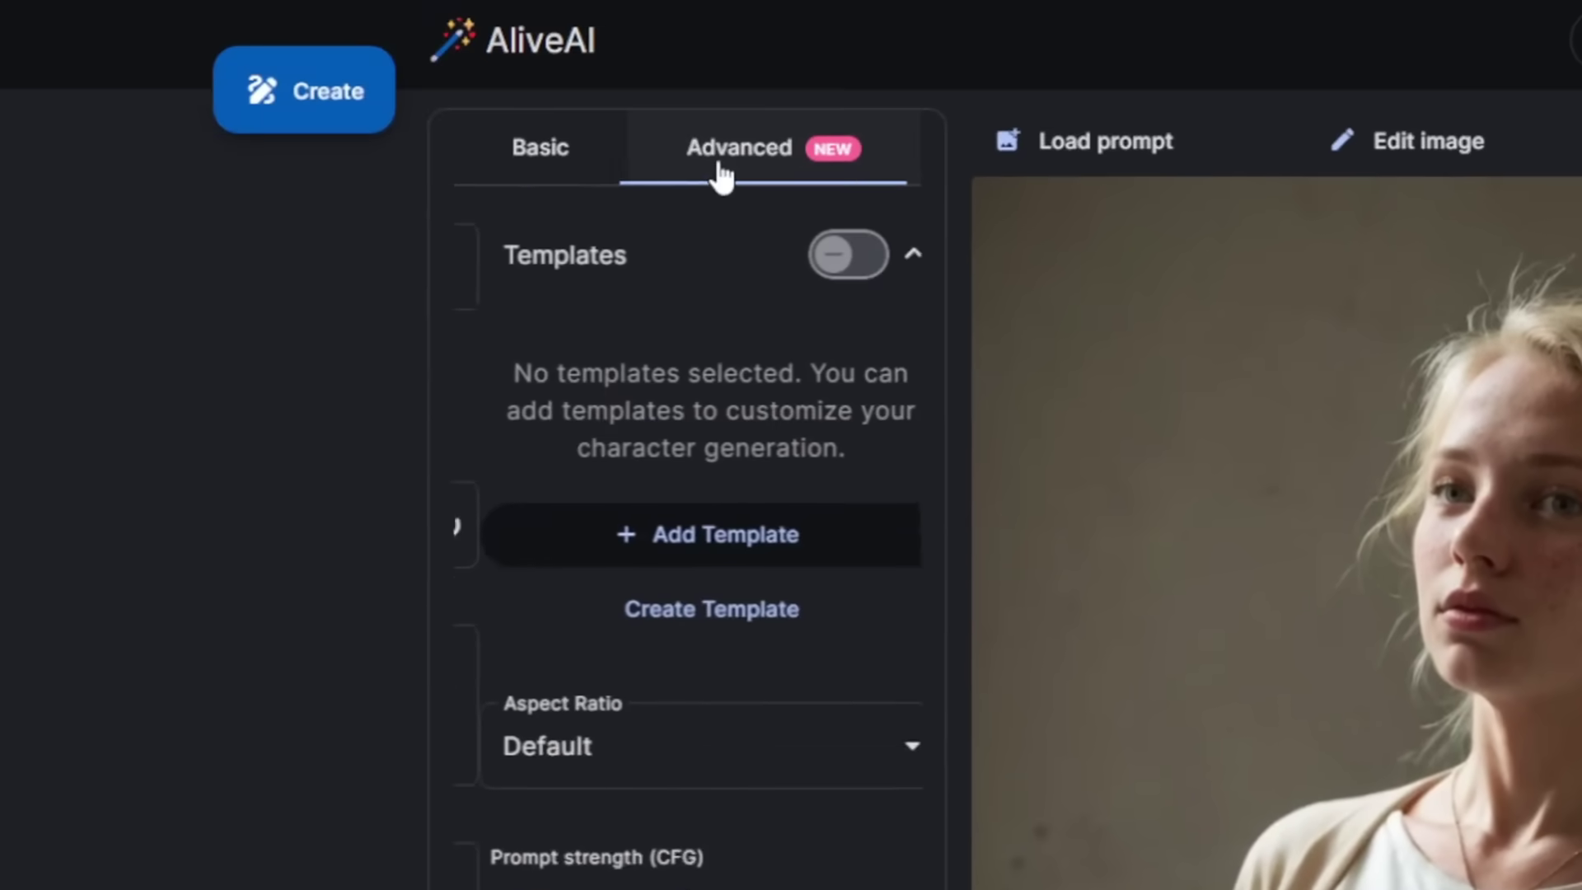
click(646, 657)
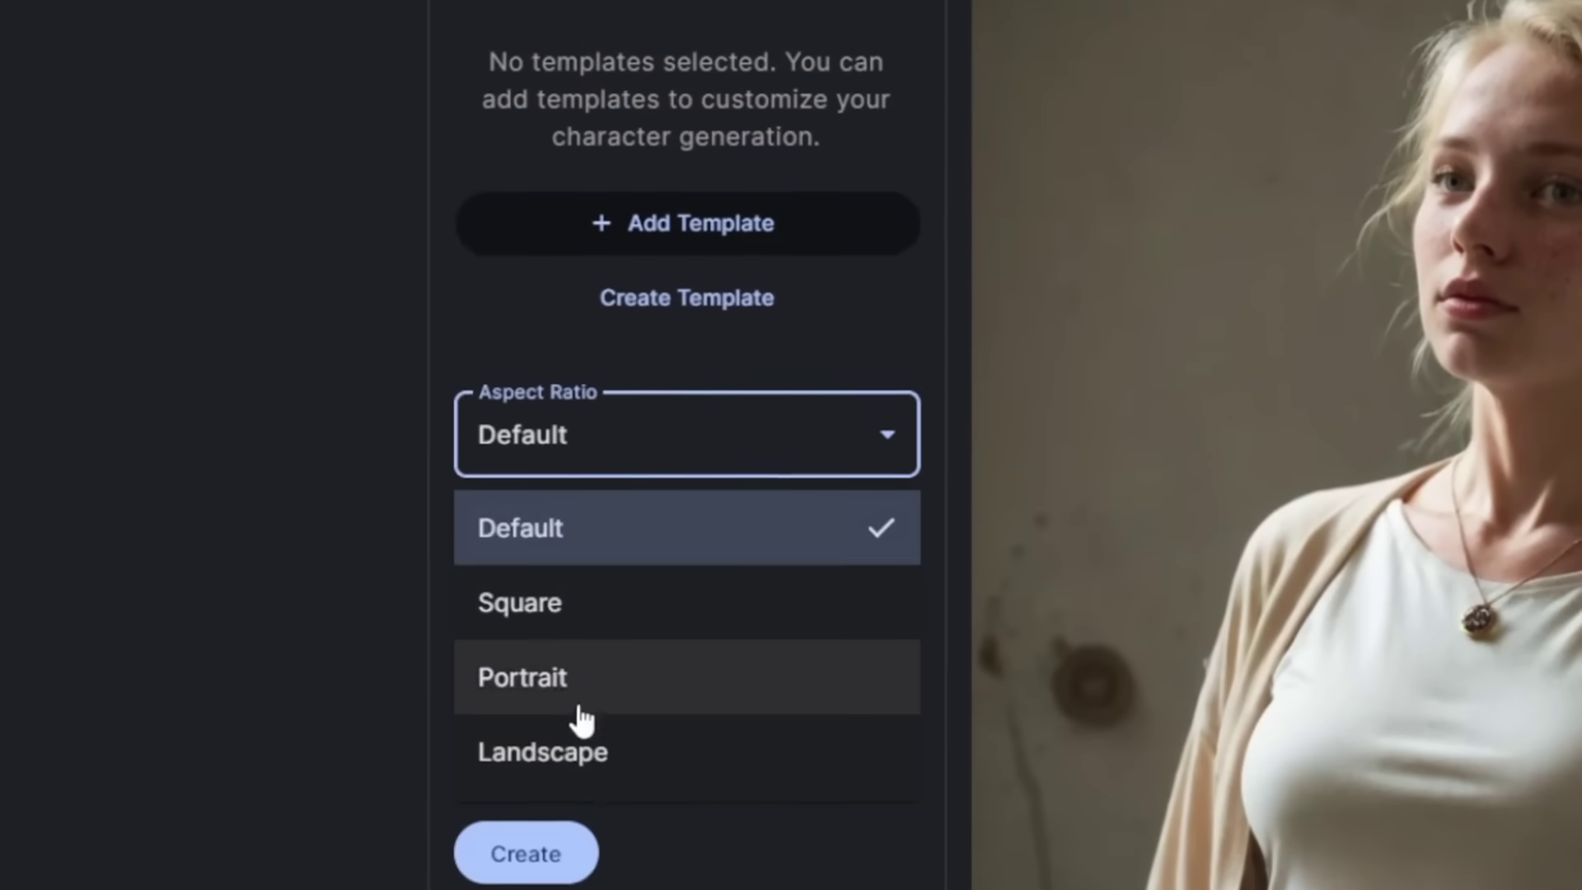
click(543, 269)
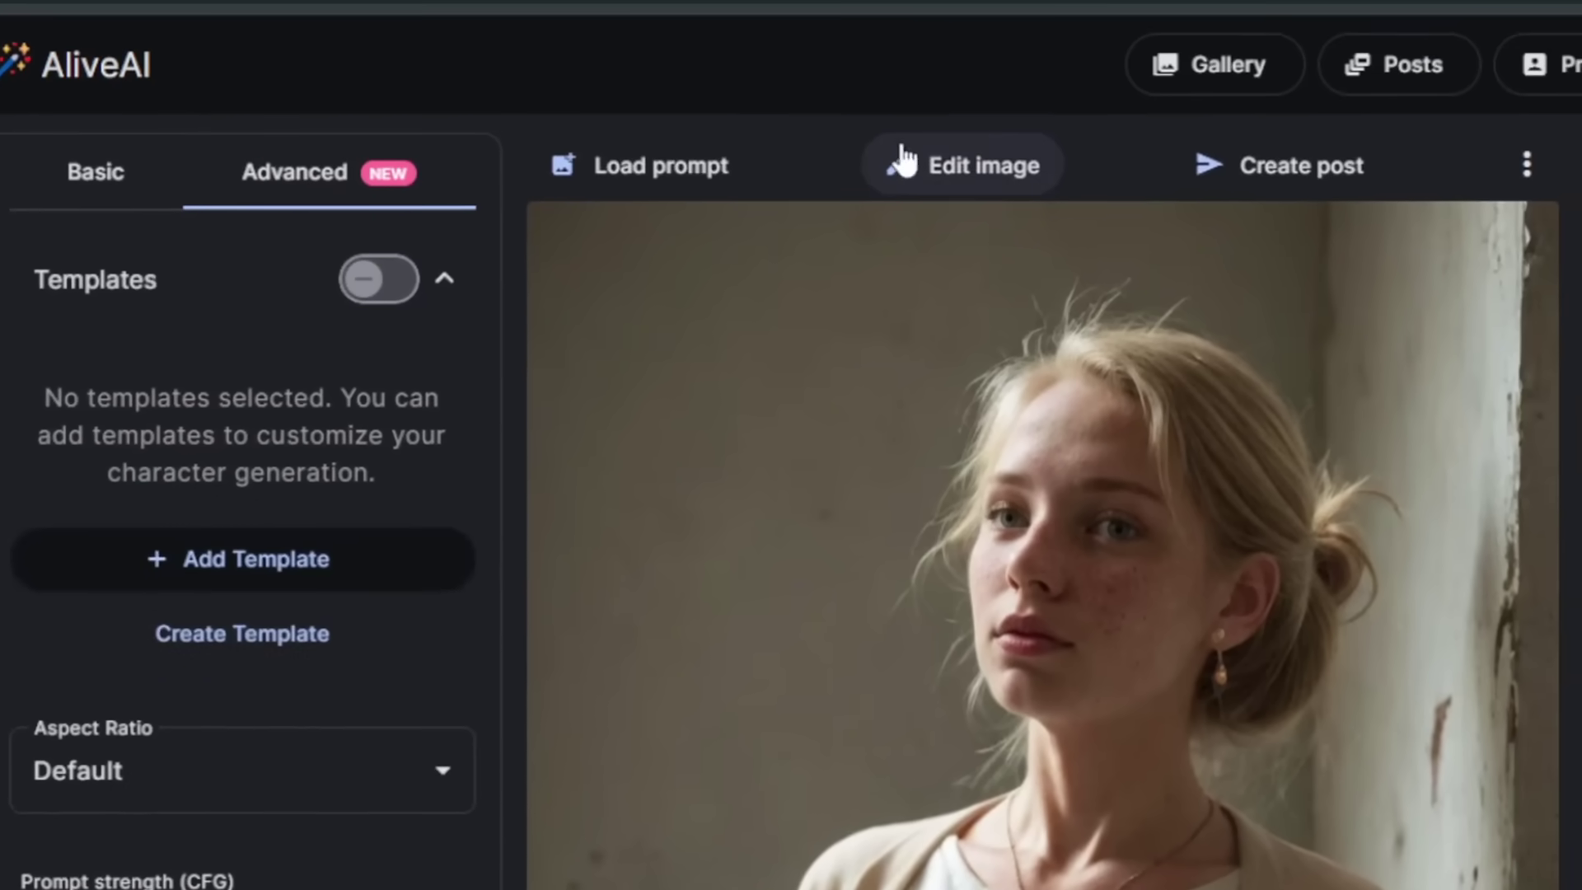
Open Inpaint / Edit on the cardigan image and brush over the woman's upper body
click(976, 116)
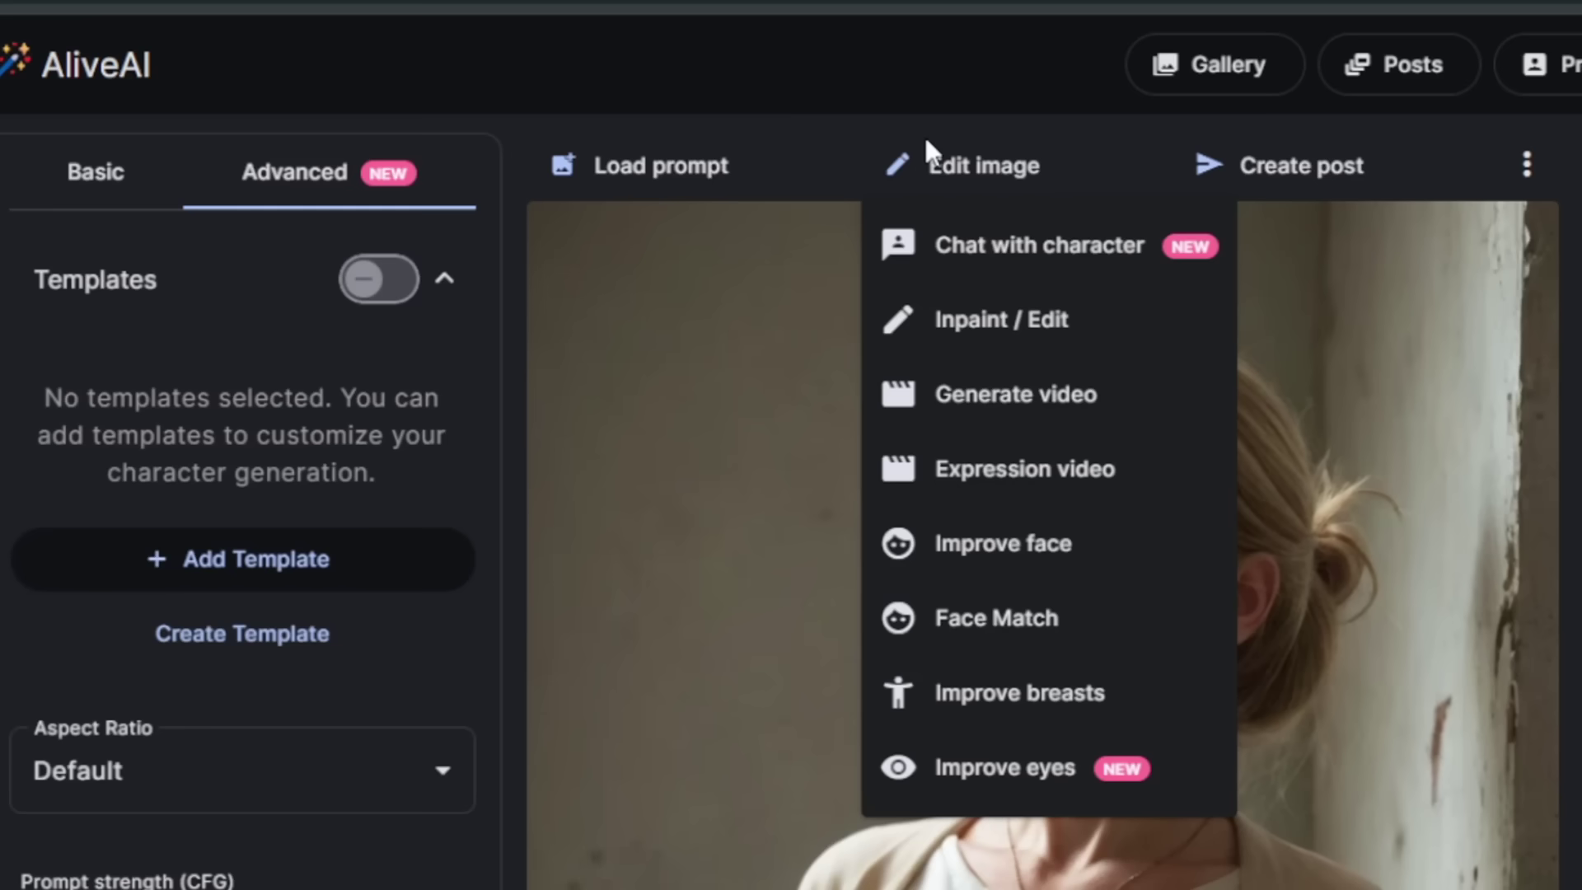
click(980, 322)
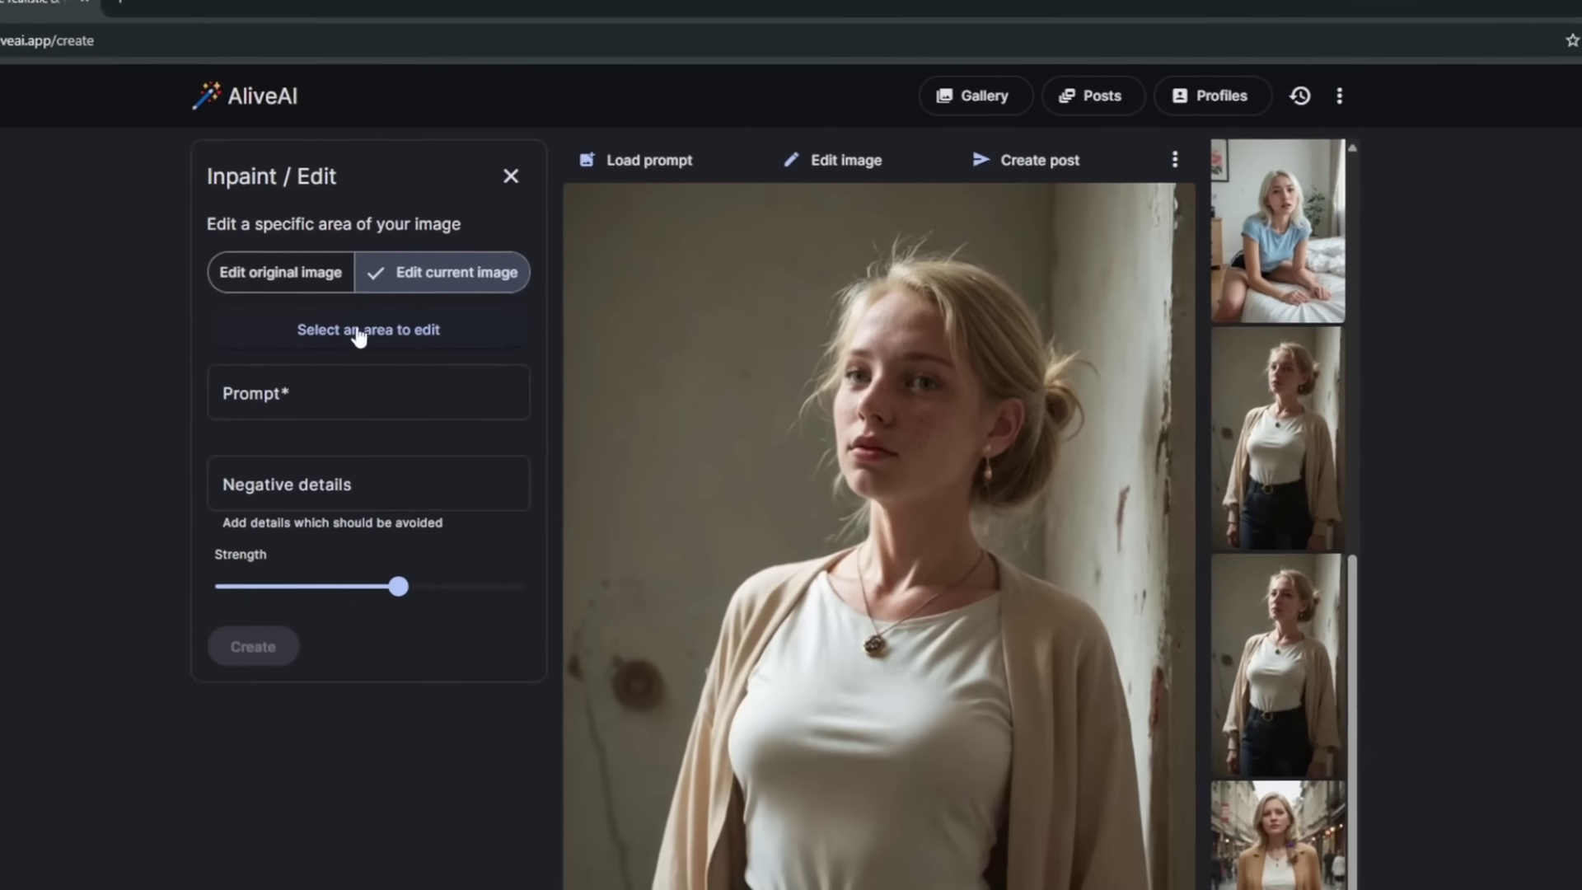
click(323, 372)
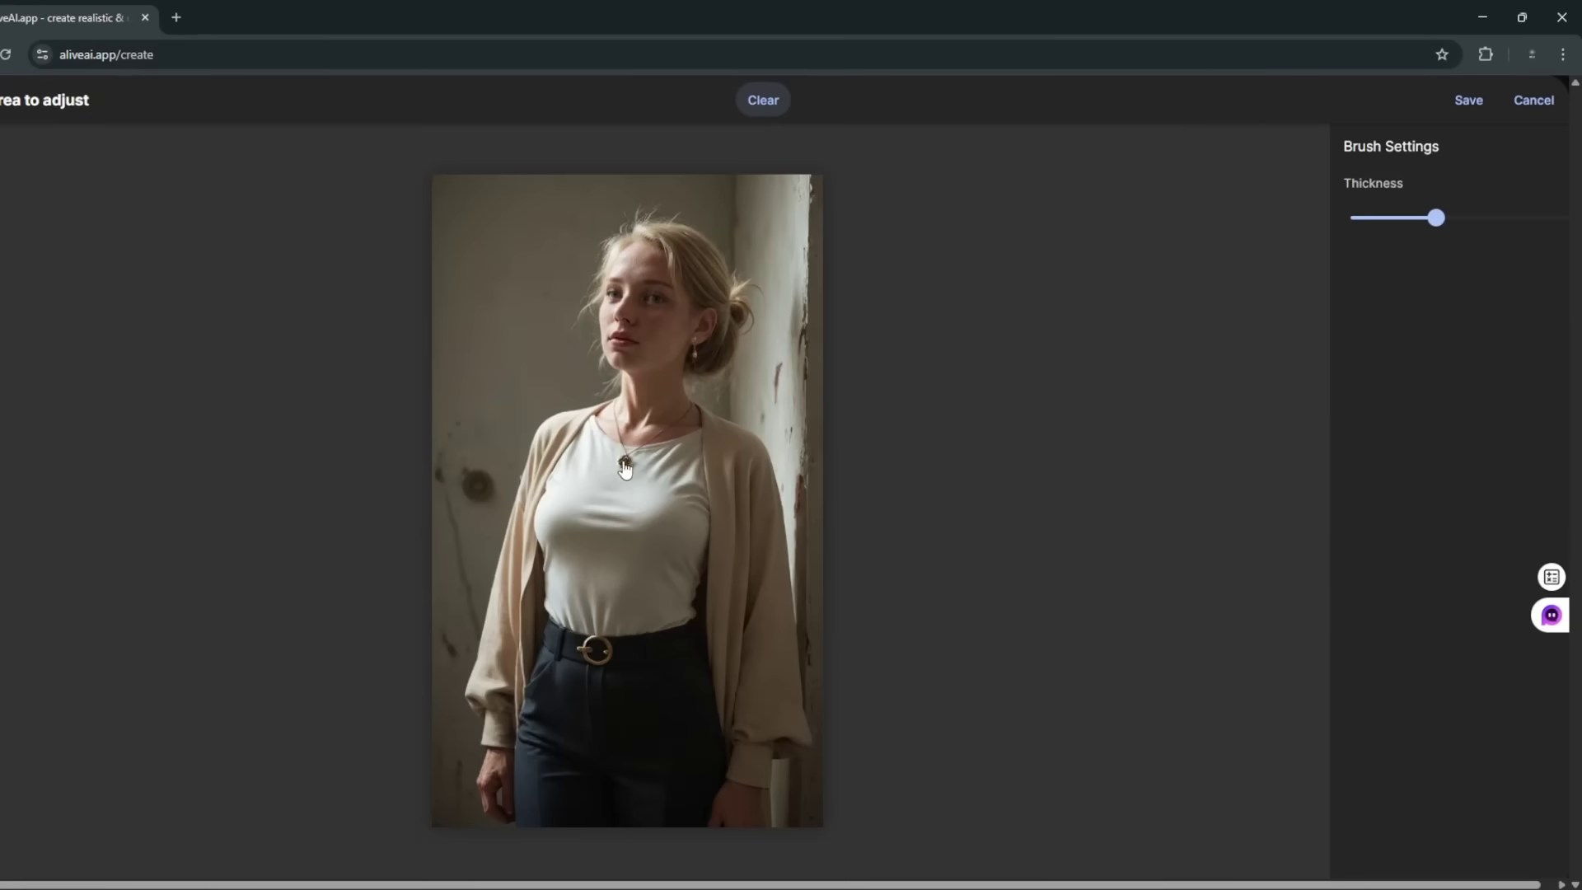
mouse_move(624, 466)
mouse_down()
mouse_move(610, 469)
mouse_move(653, 459)
mouse_up()
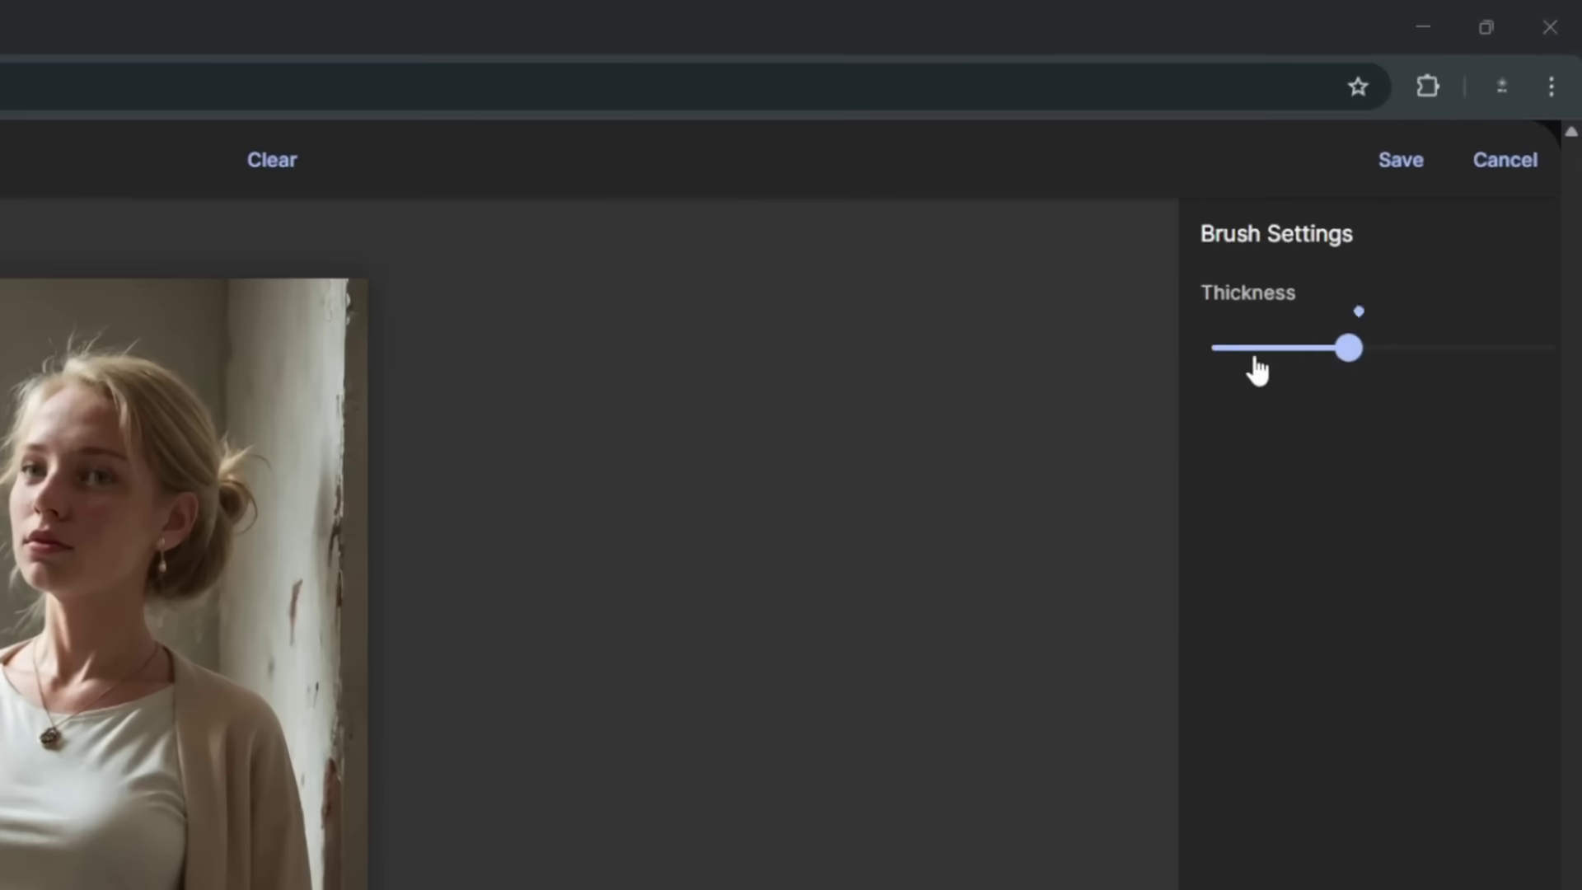
Inpaint the belt with prompt 'pink belt' at Strength 60, then select the hair-colour prompt
click(1392, 162)
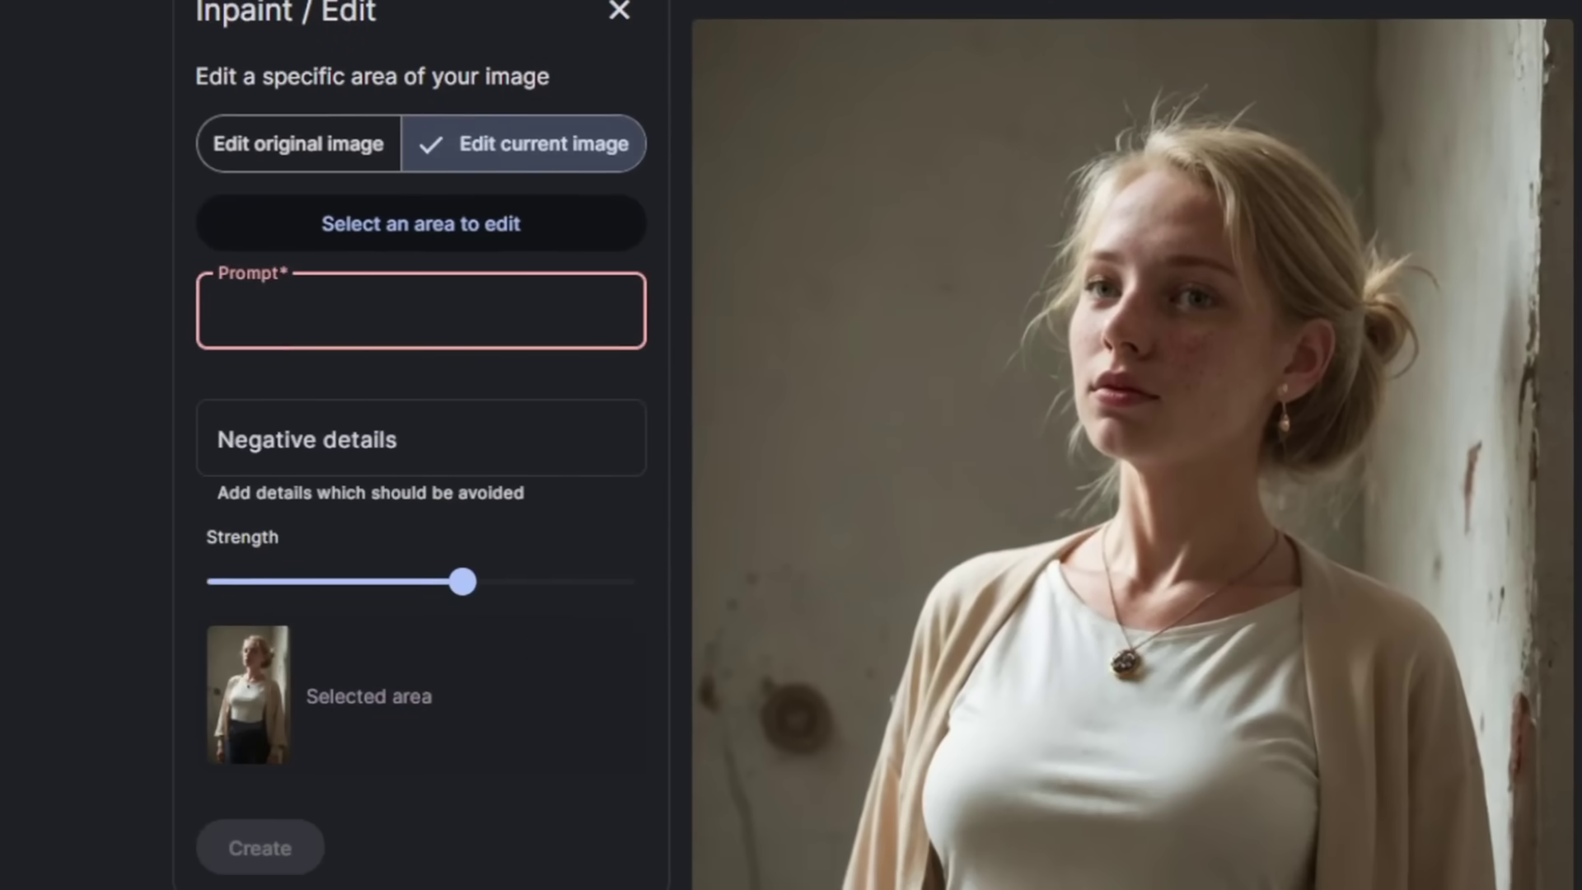
text(pink belt)
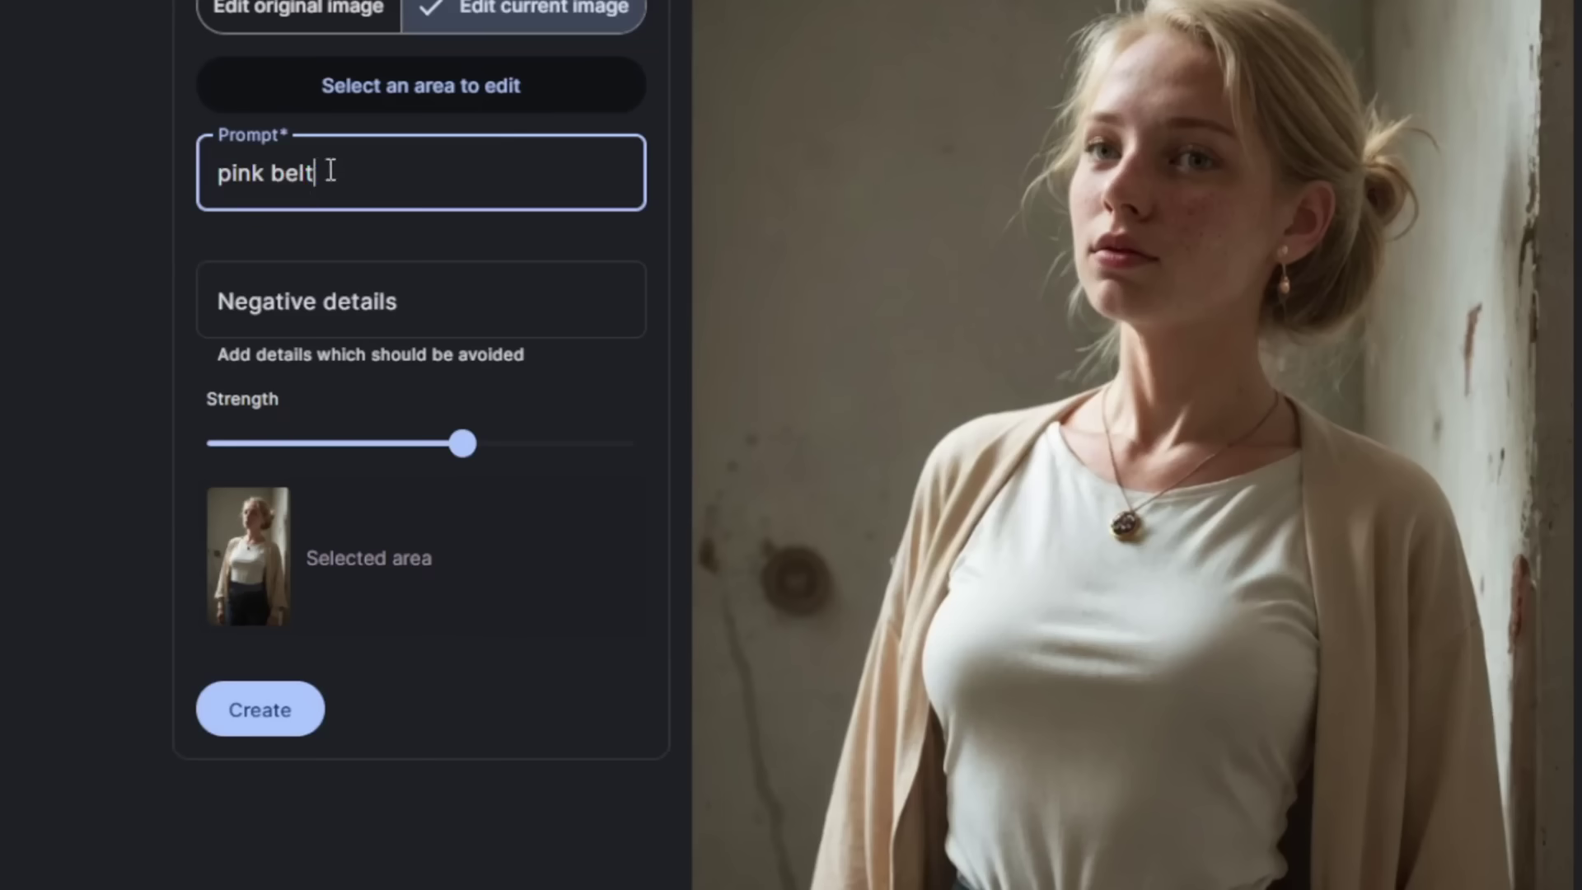
drag(331, 171, 131, 170)
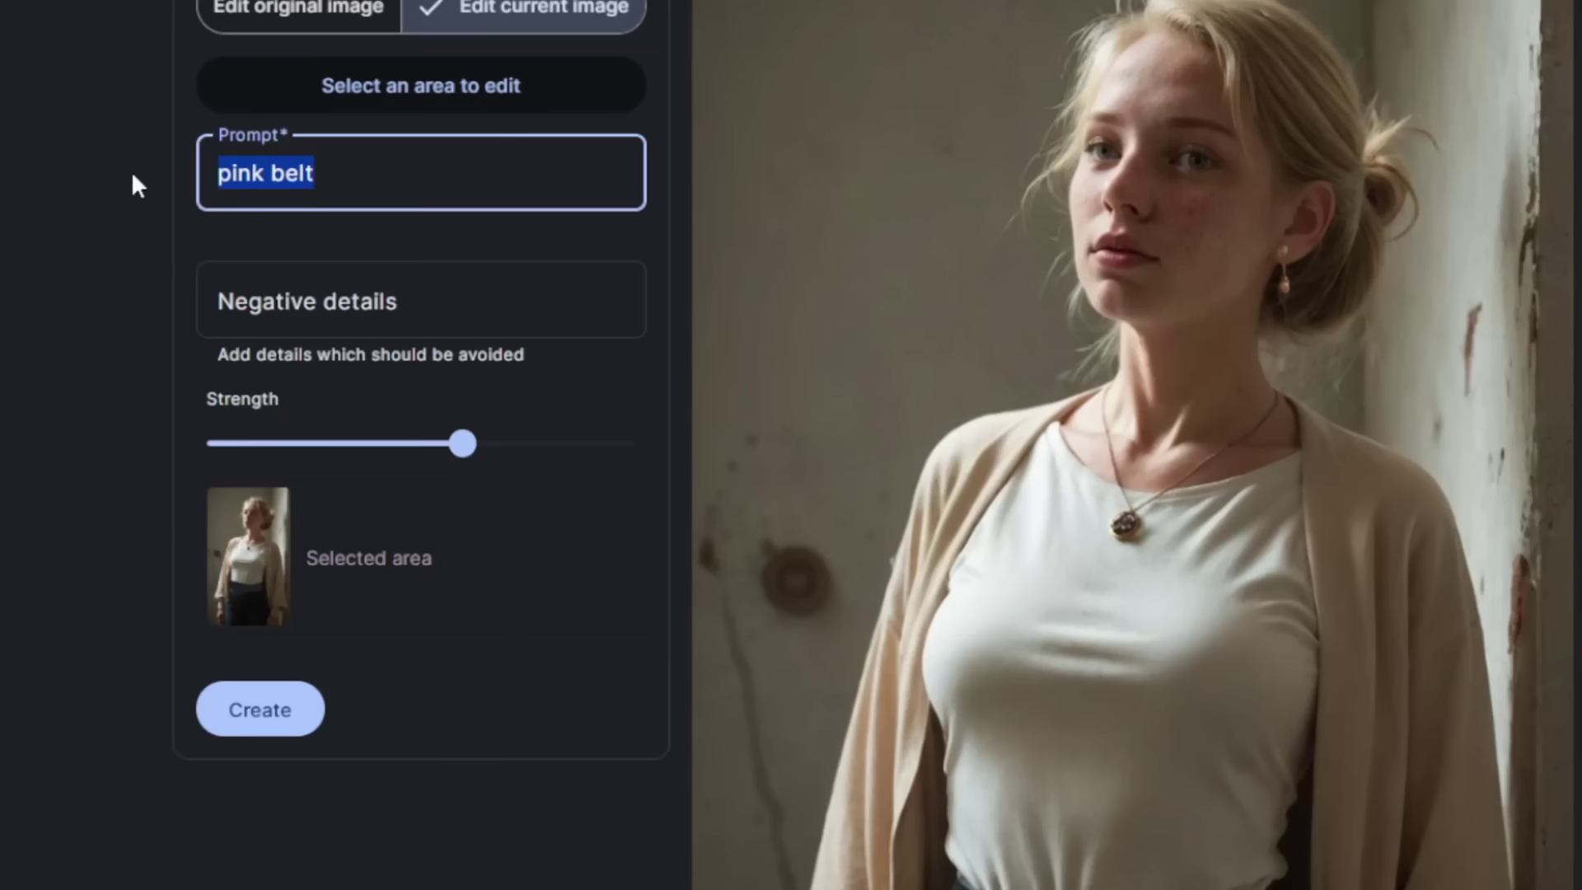
click(318, 307)
drag(416, 449, 466, 477)
click(261, 709)
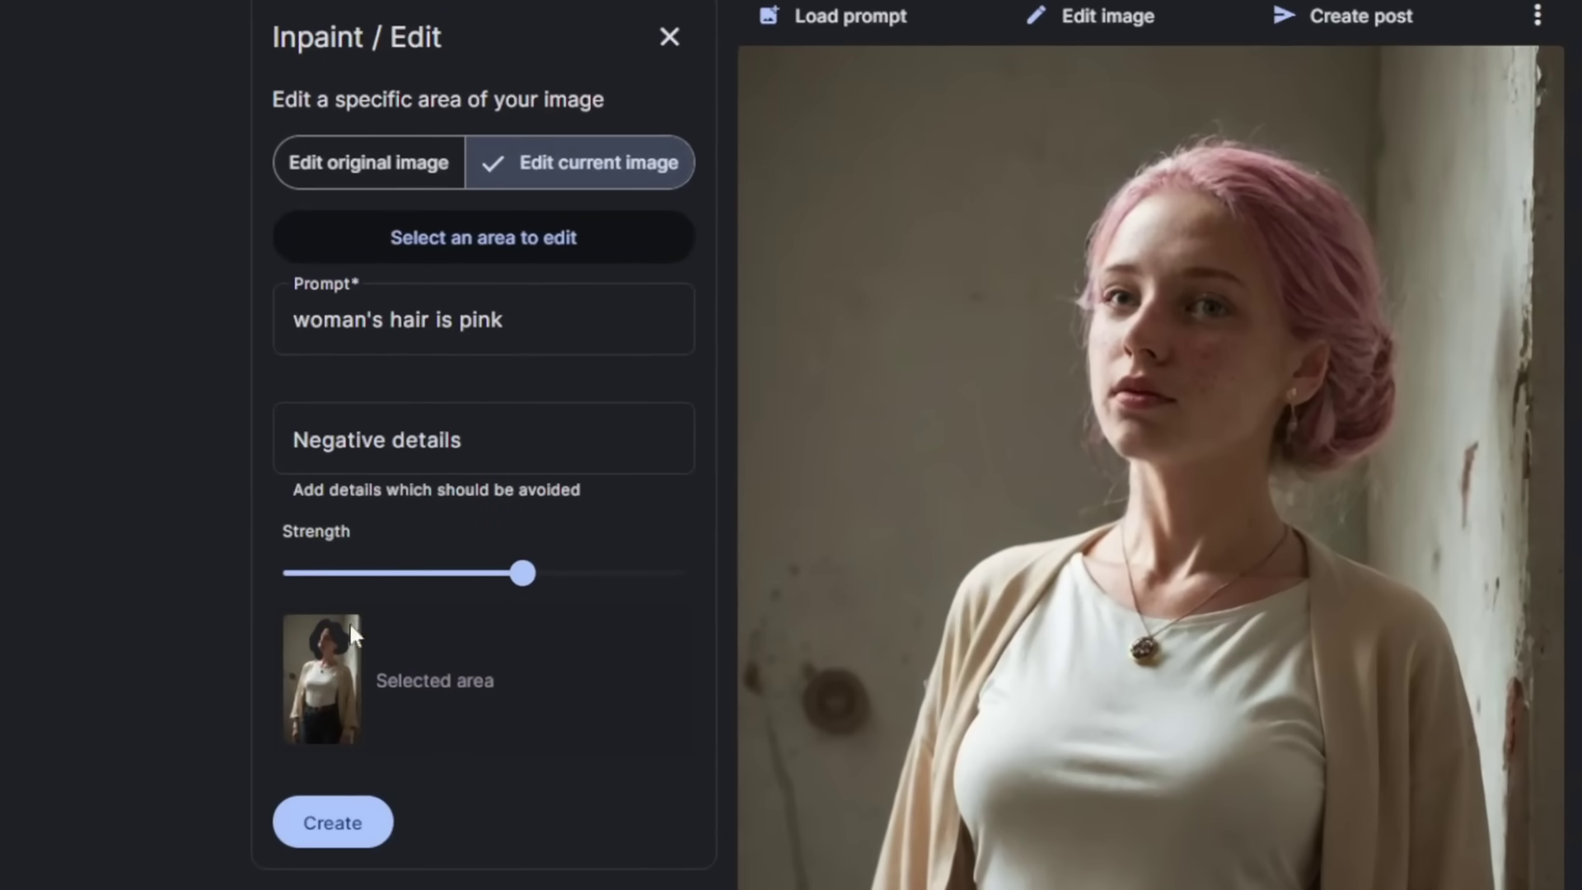
click(547, 314)
drag(547, 314, 296, 322)
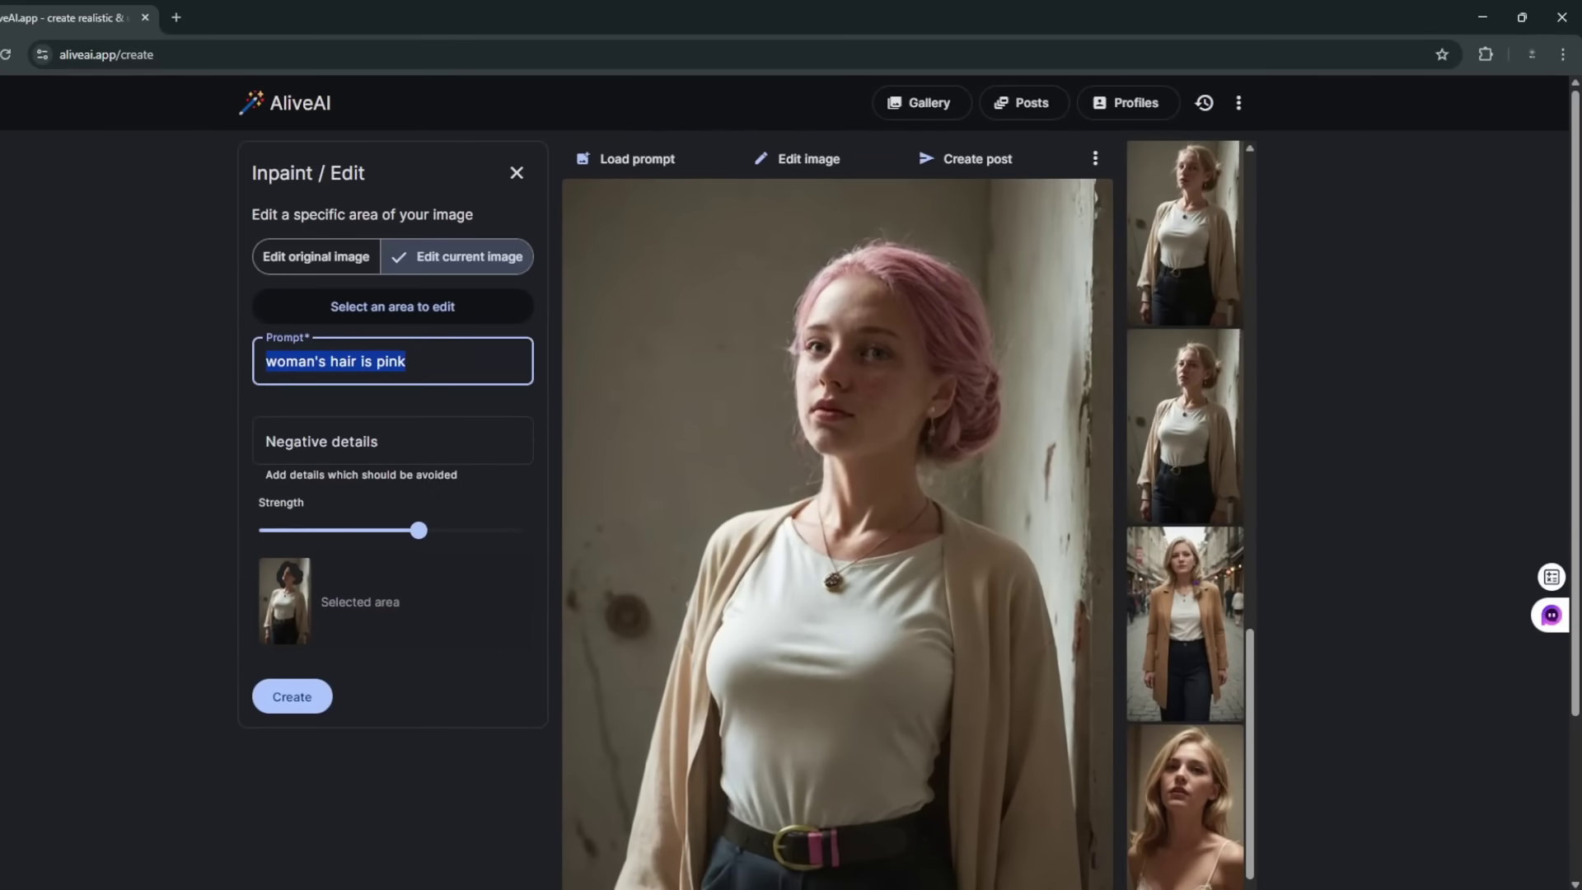
Open Generate video and set Video Subject to 'woman with pink hair, fully clothes'
click(804, 160)
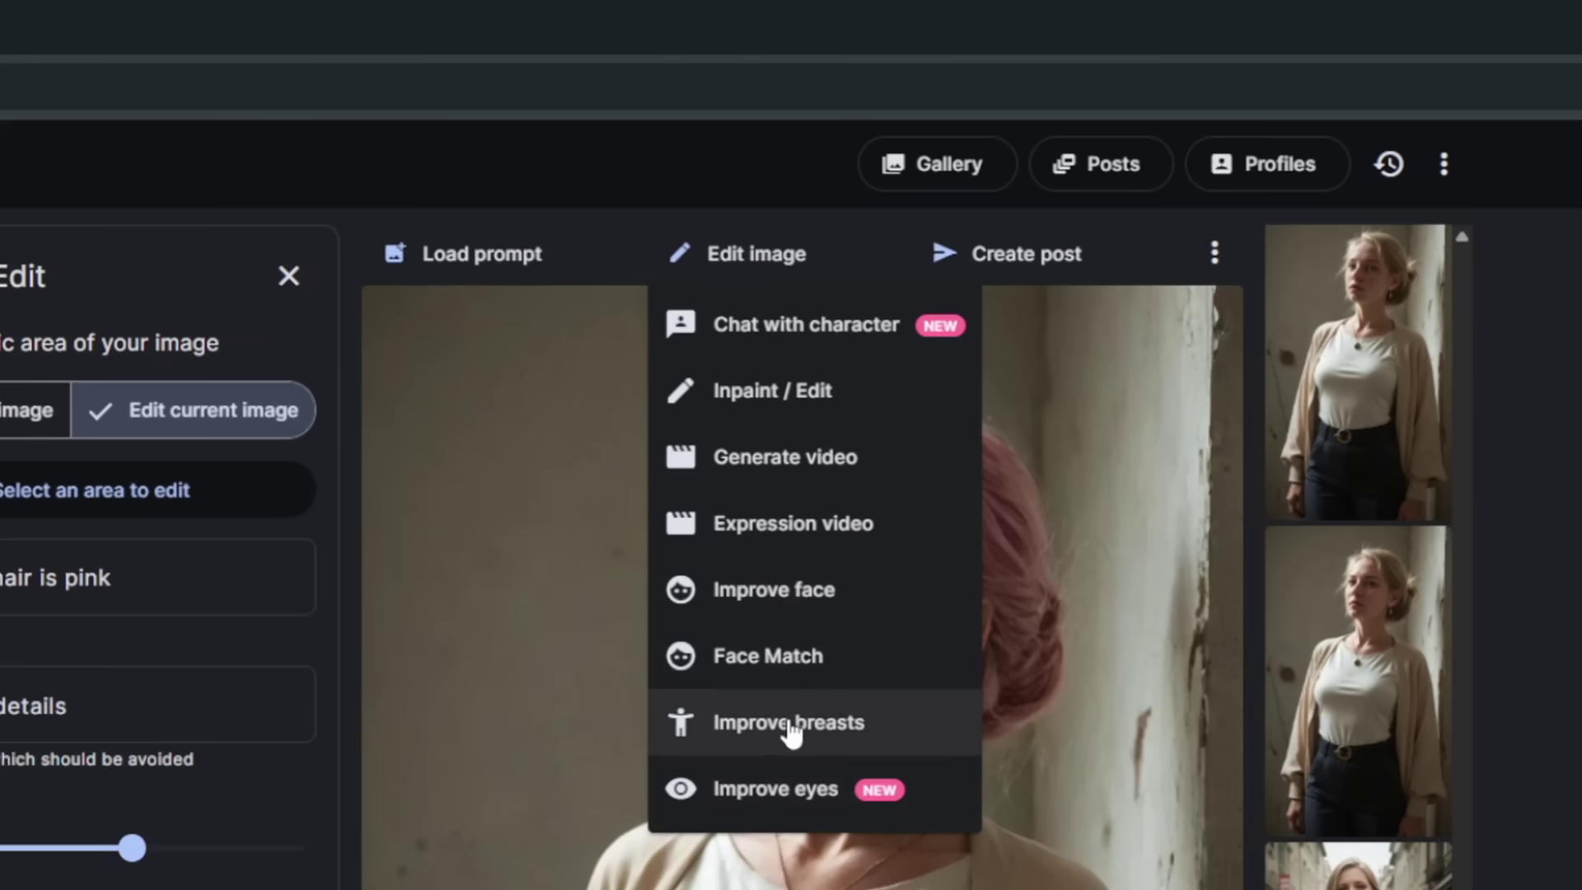
click(784, 459)
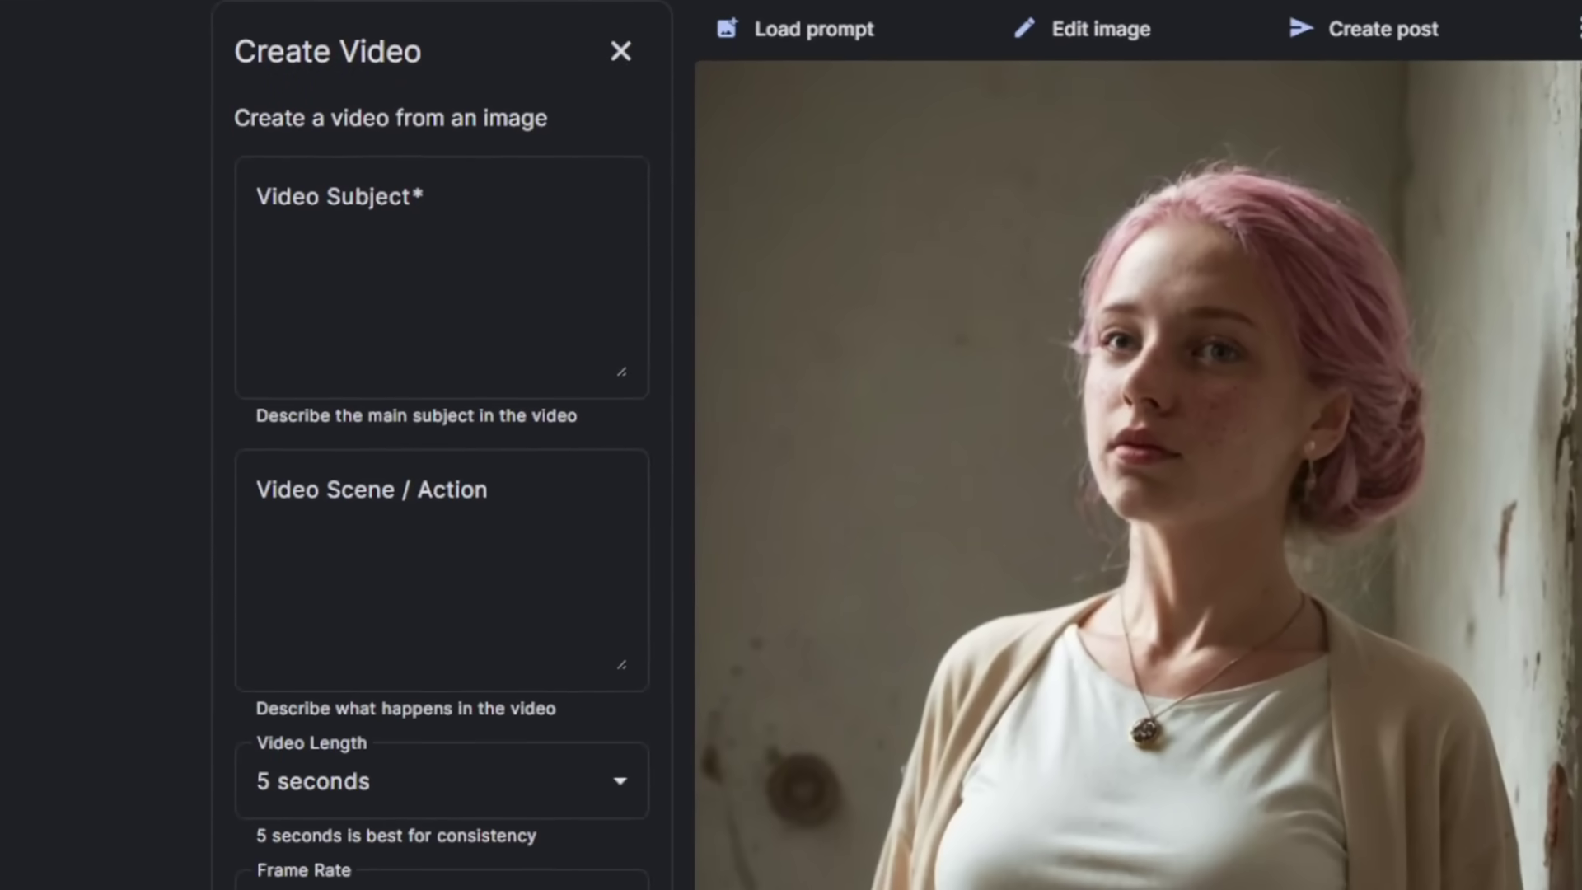
click(400, 196)
text(woman with pink hair, fully clothes)
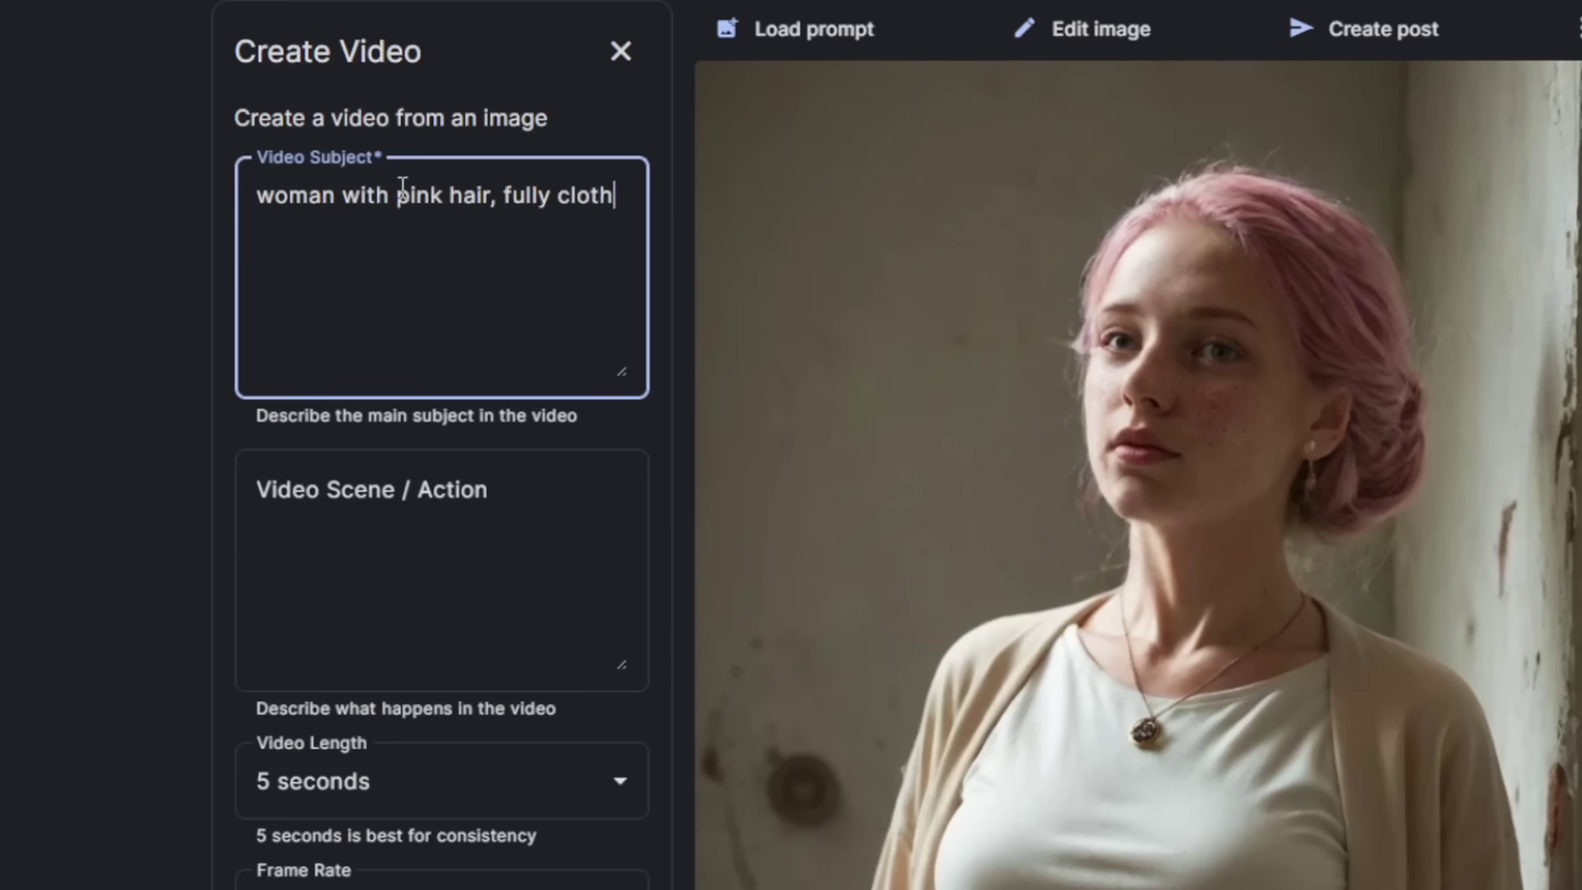
Enter the Video Scene / Action: she shakes her head, looking left and right
click(436, 515)
text(She walks slowly down the catwalk, smiling at the camera)
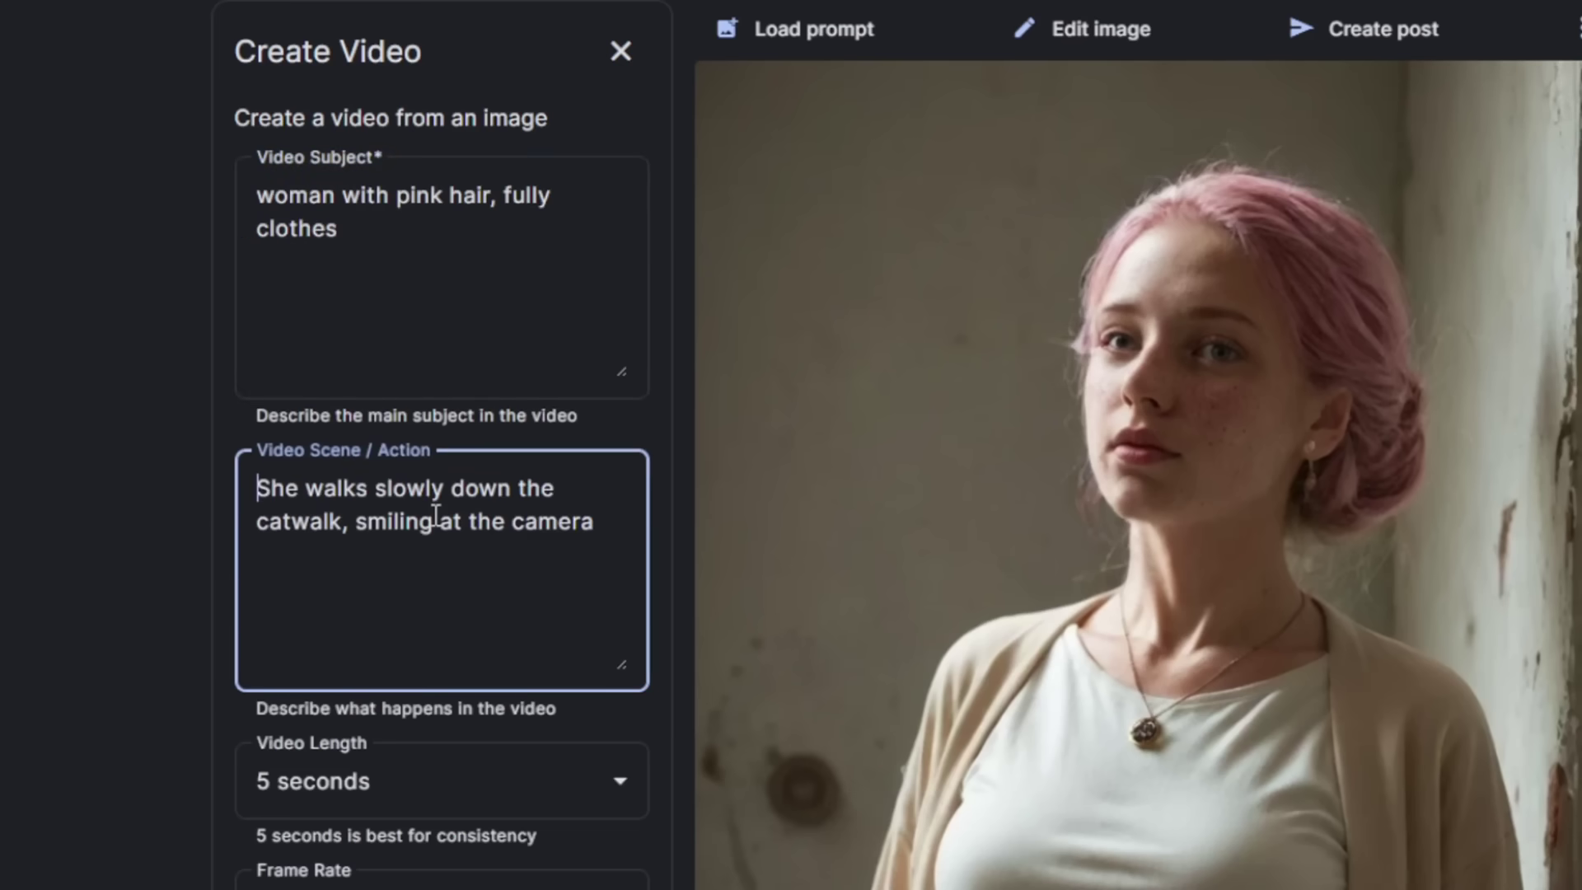
text(She shakes ge)
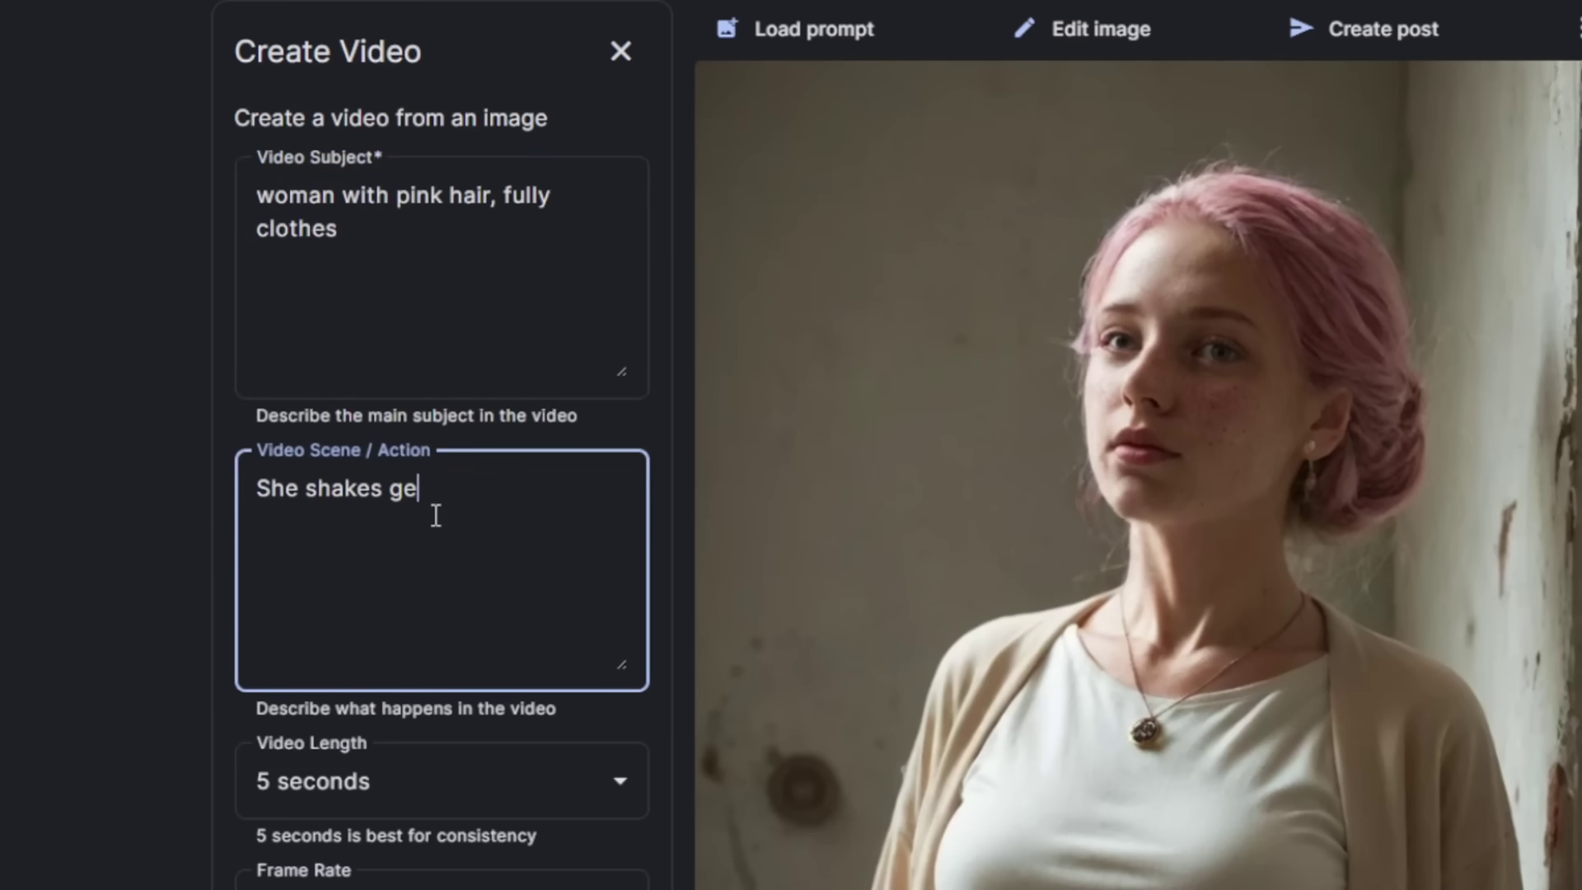
key(BackSpace)
key(BackSpace)
text(hert)
key(BackSpace)
key(BackSpace)
text(head, looking left and rig)
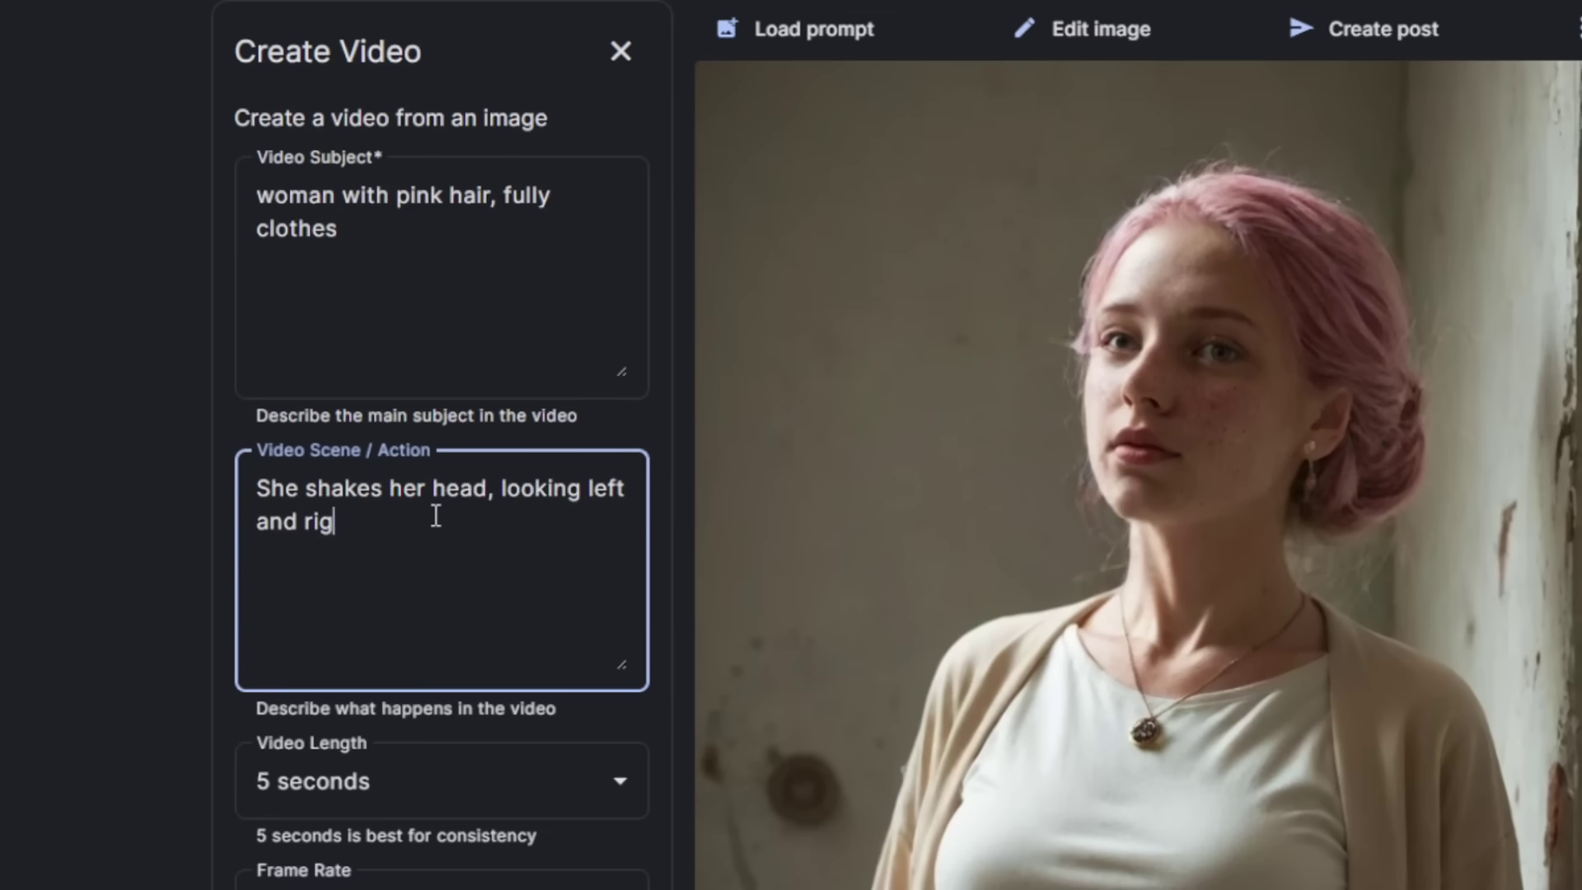
text(ht)
Keep the length at 5 seconds, set 30 FPS, and confirm generating the video
click(441, 780)
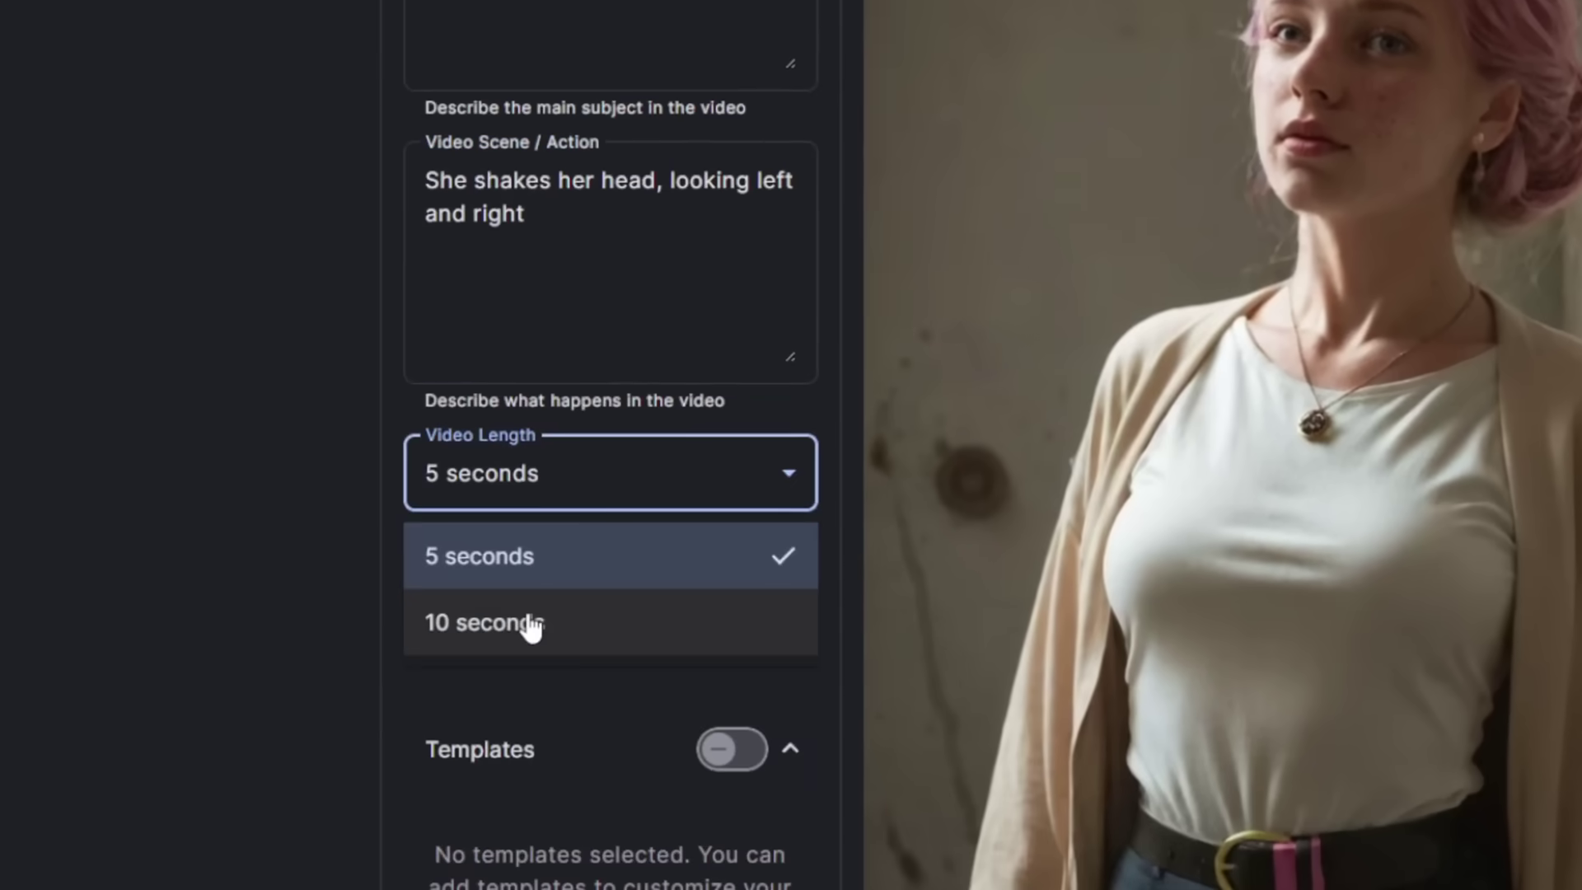
click(520, 547)
click(524, 609)
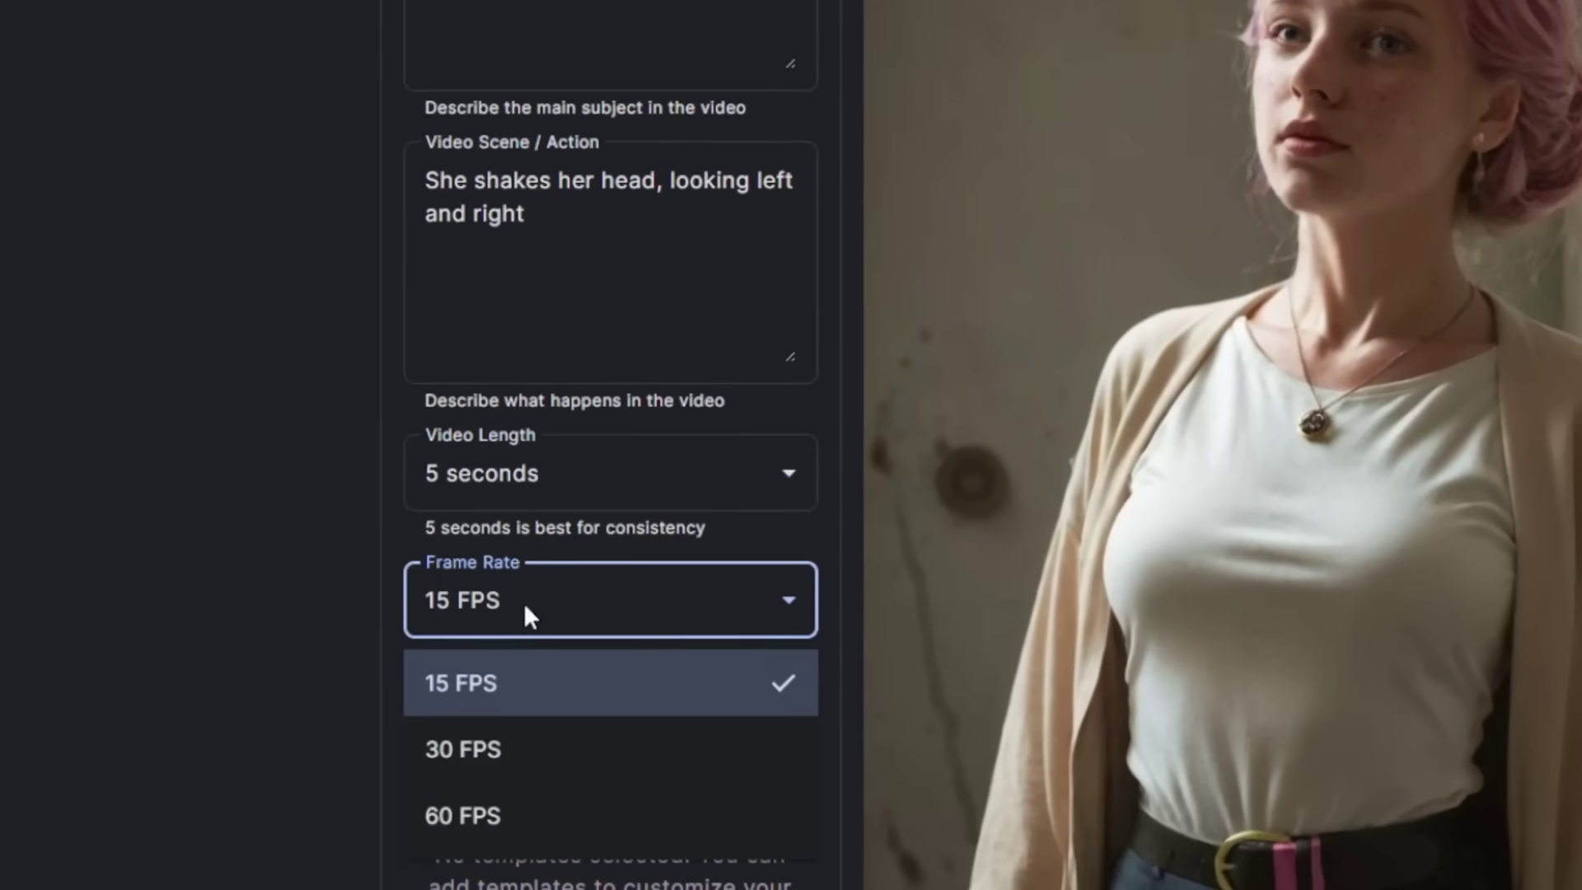
click(494, 752)
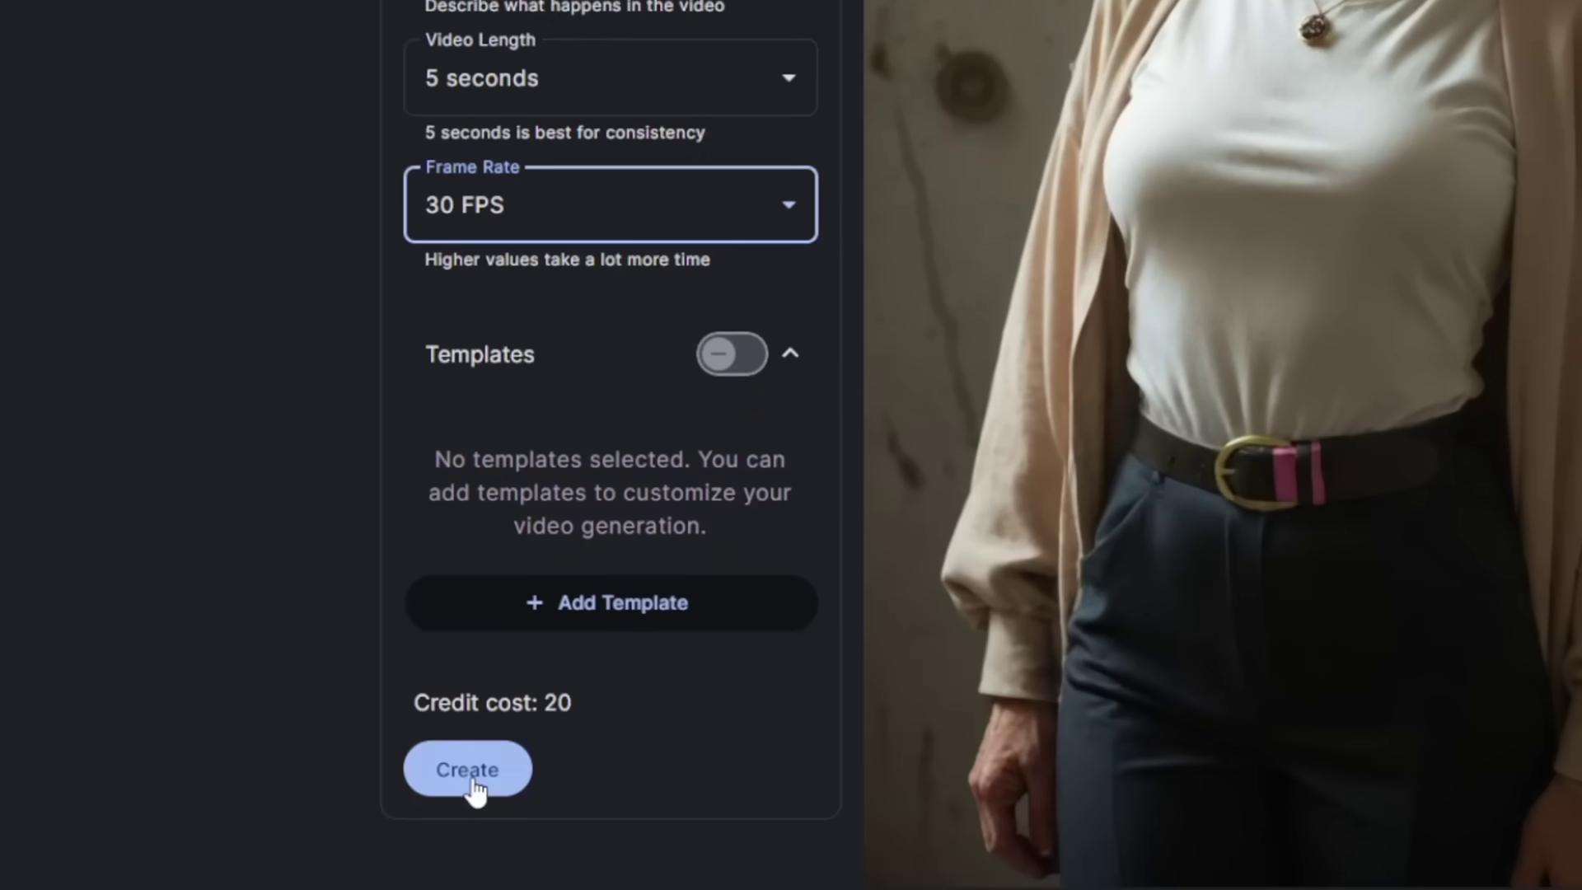
click(474, 785)
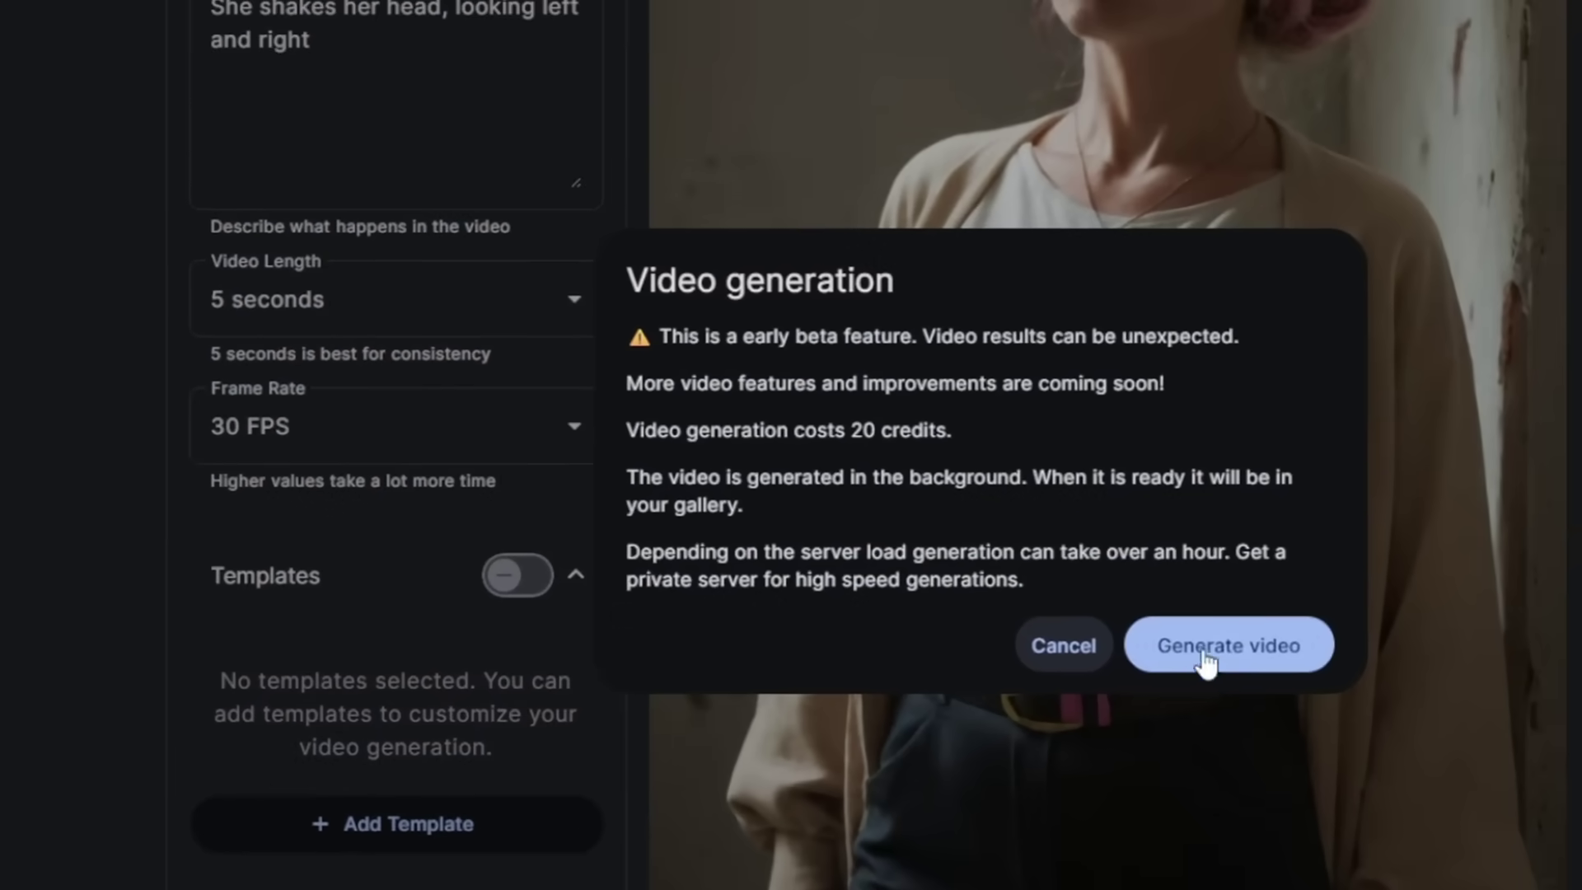
click(1351, 477)
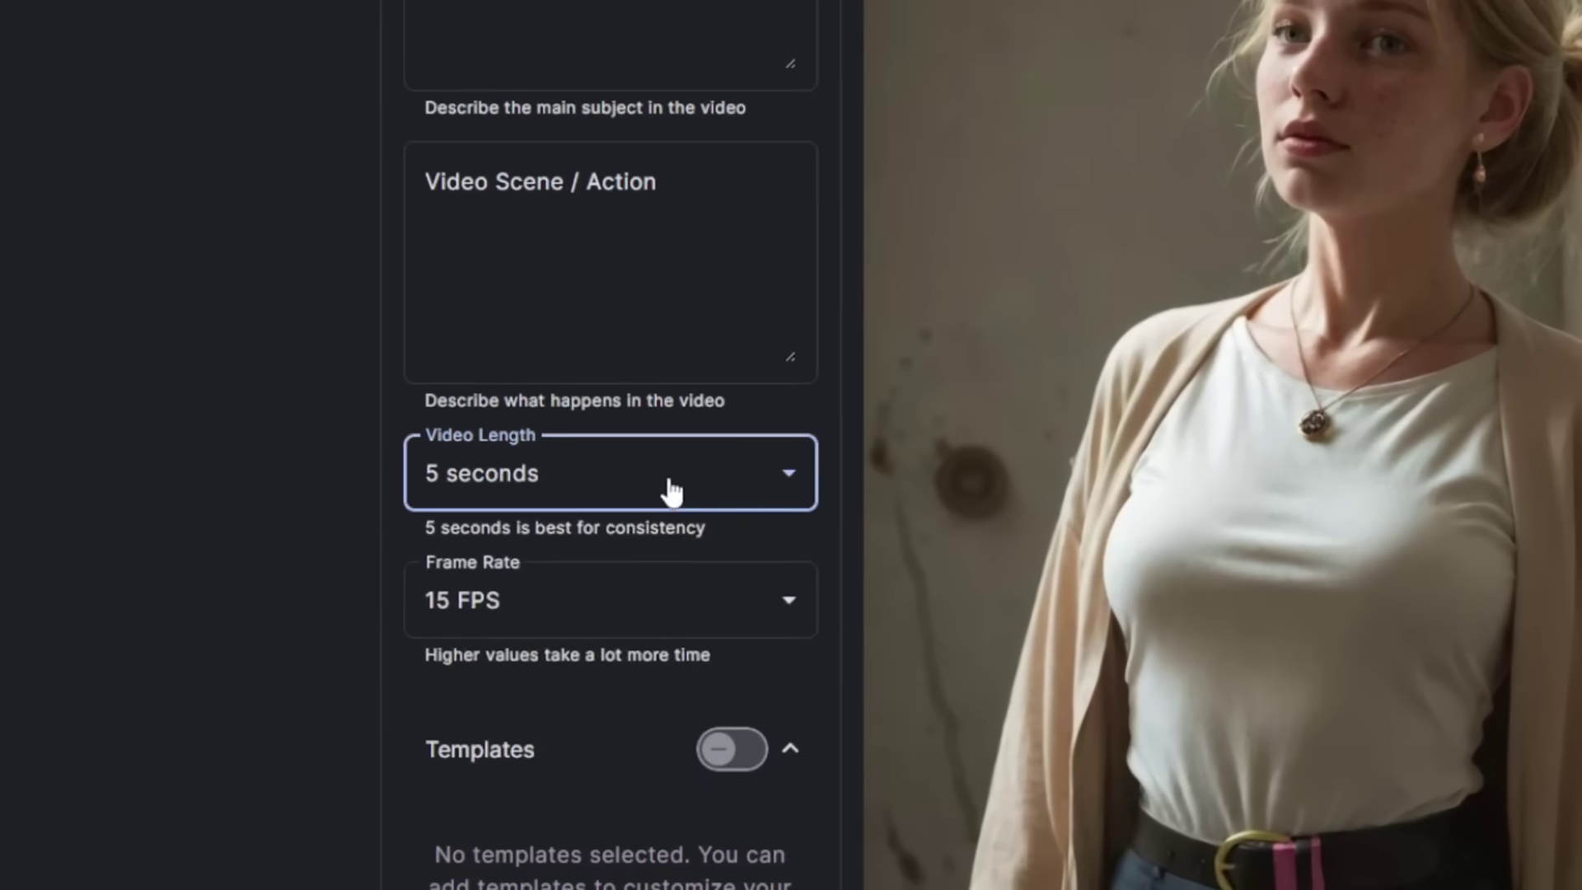
Generate a Smile Small expression video from the blonde woman's portrait
click(671, 491)
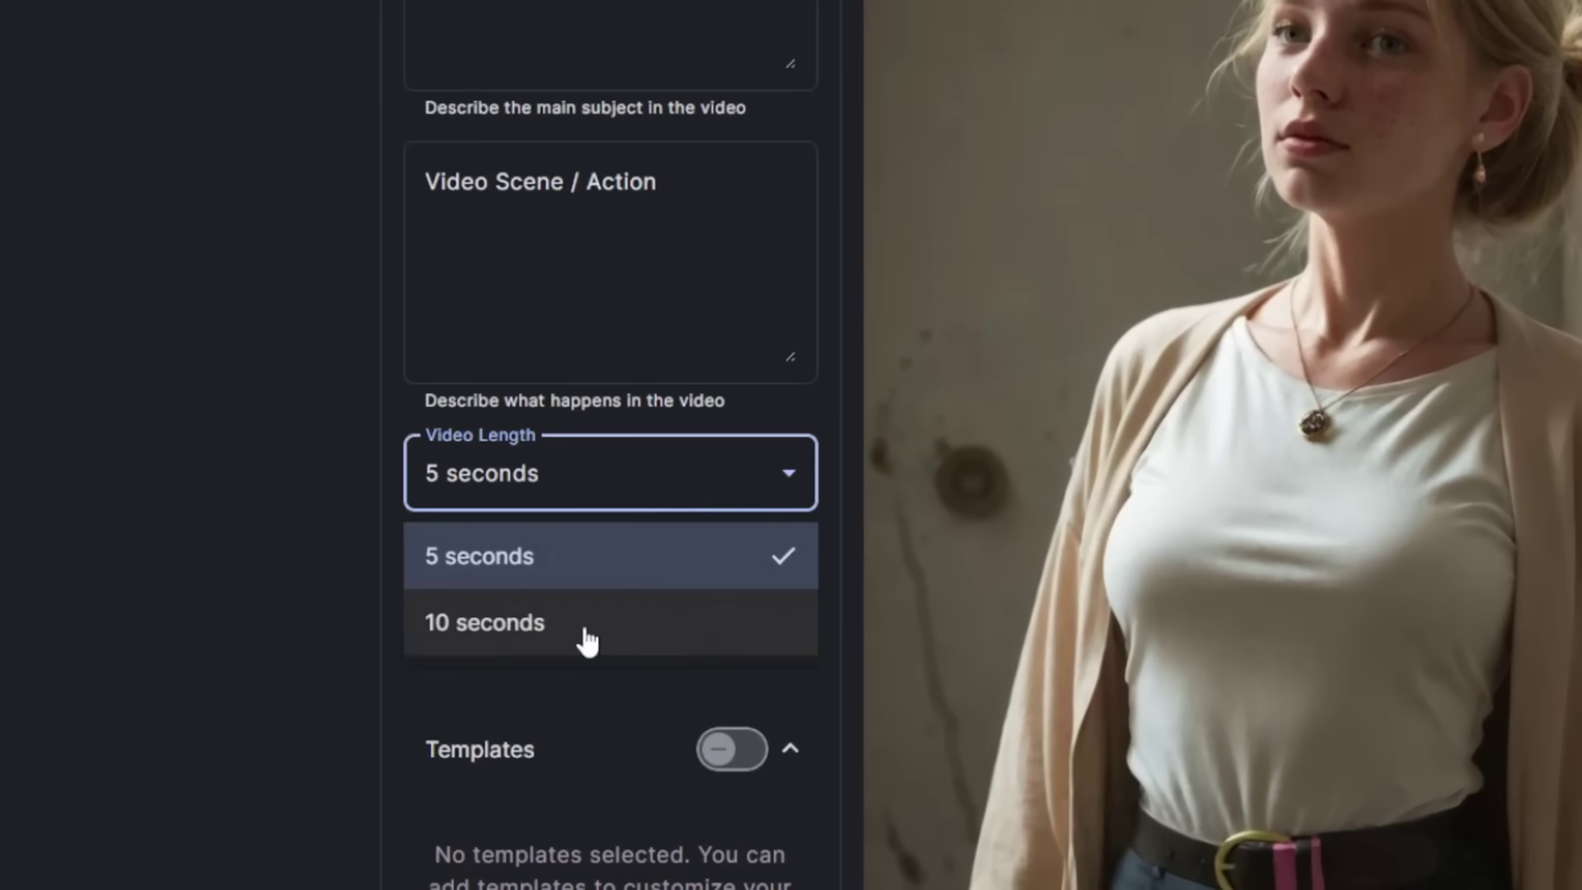
click(413, 399)
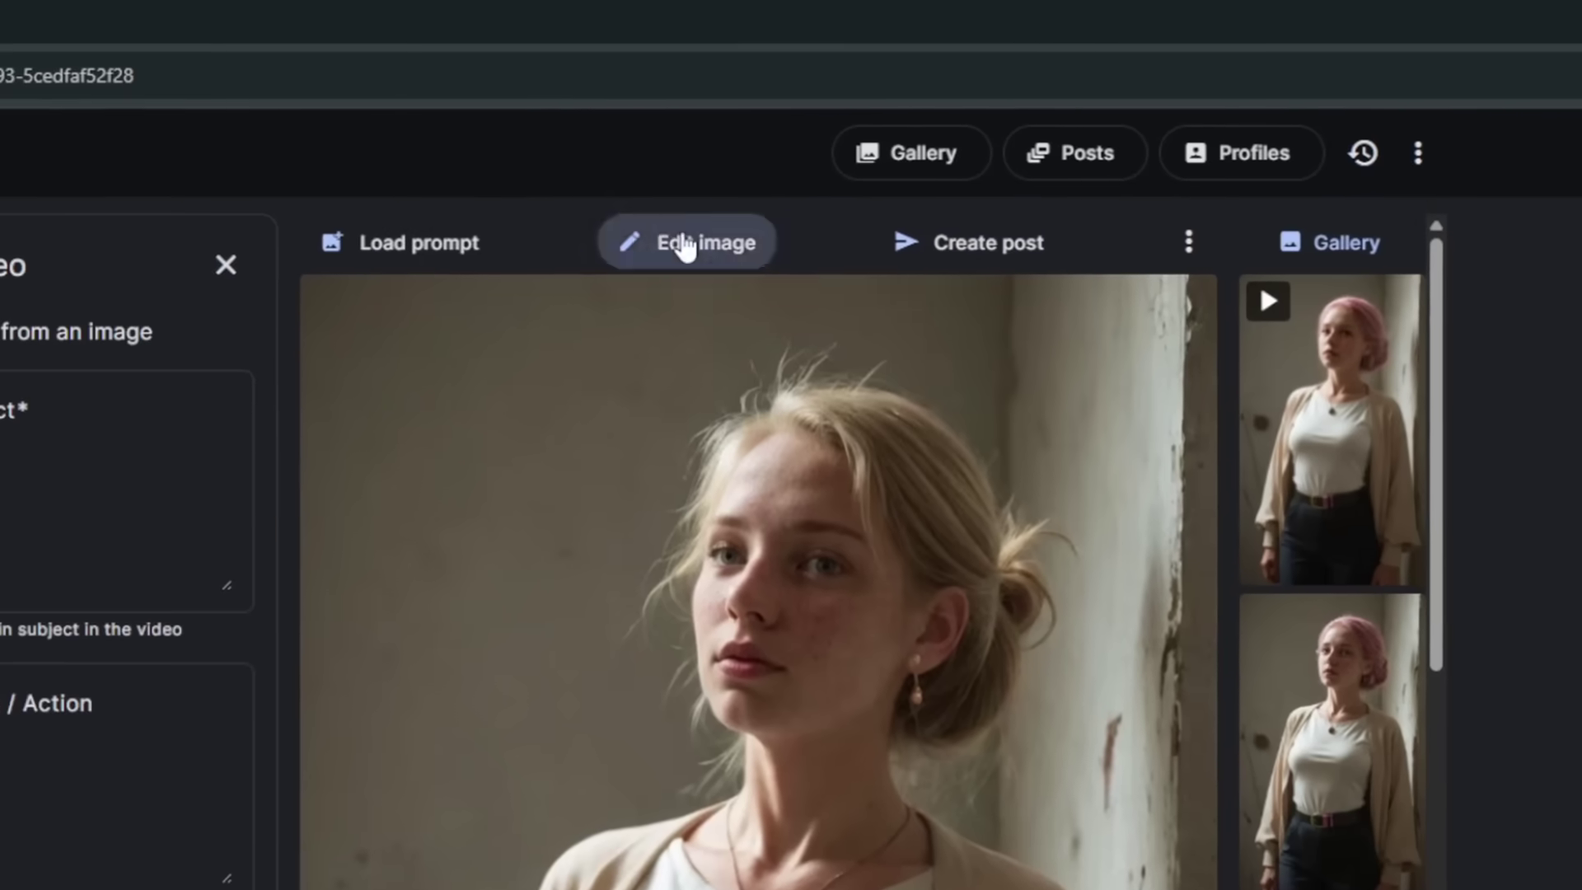
click(684, 244)
click(758, 533)
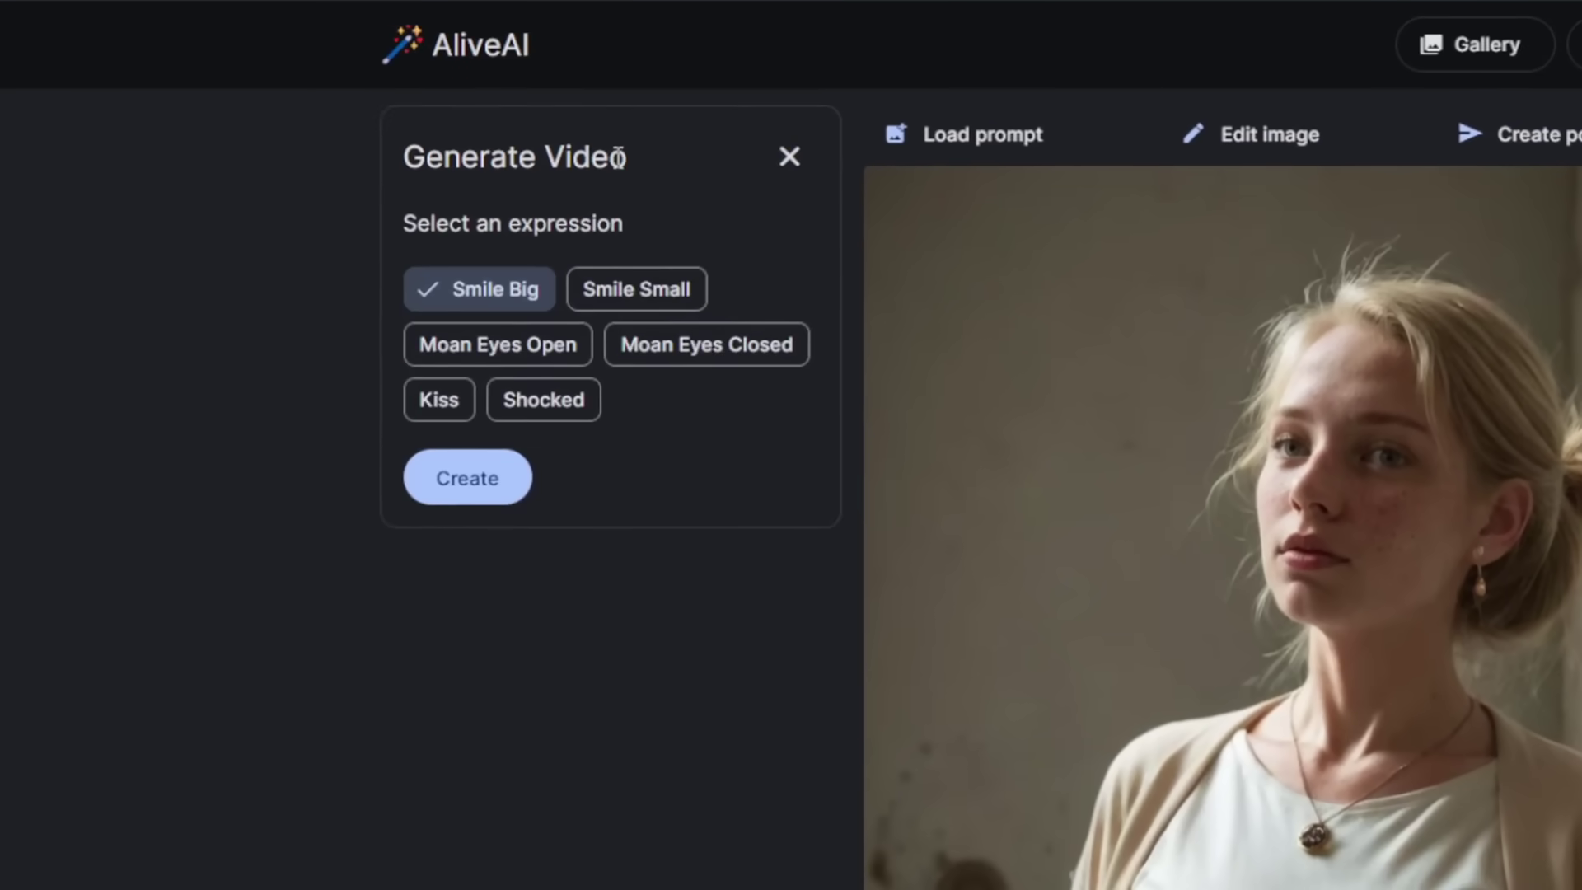
click(628, 297)
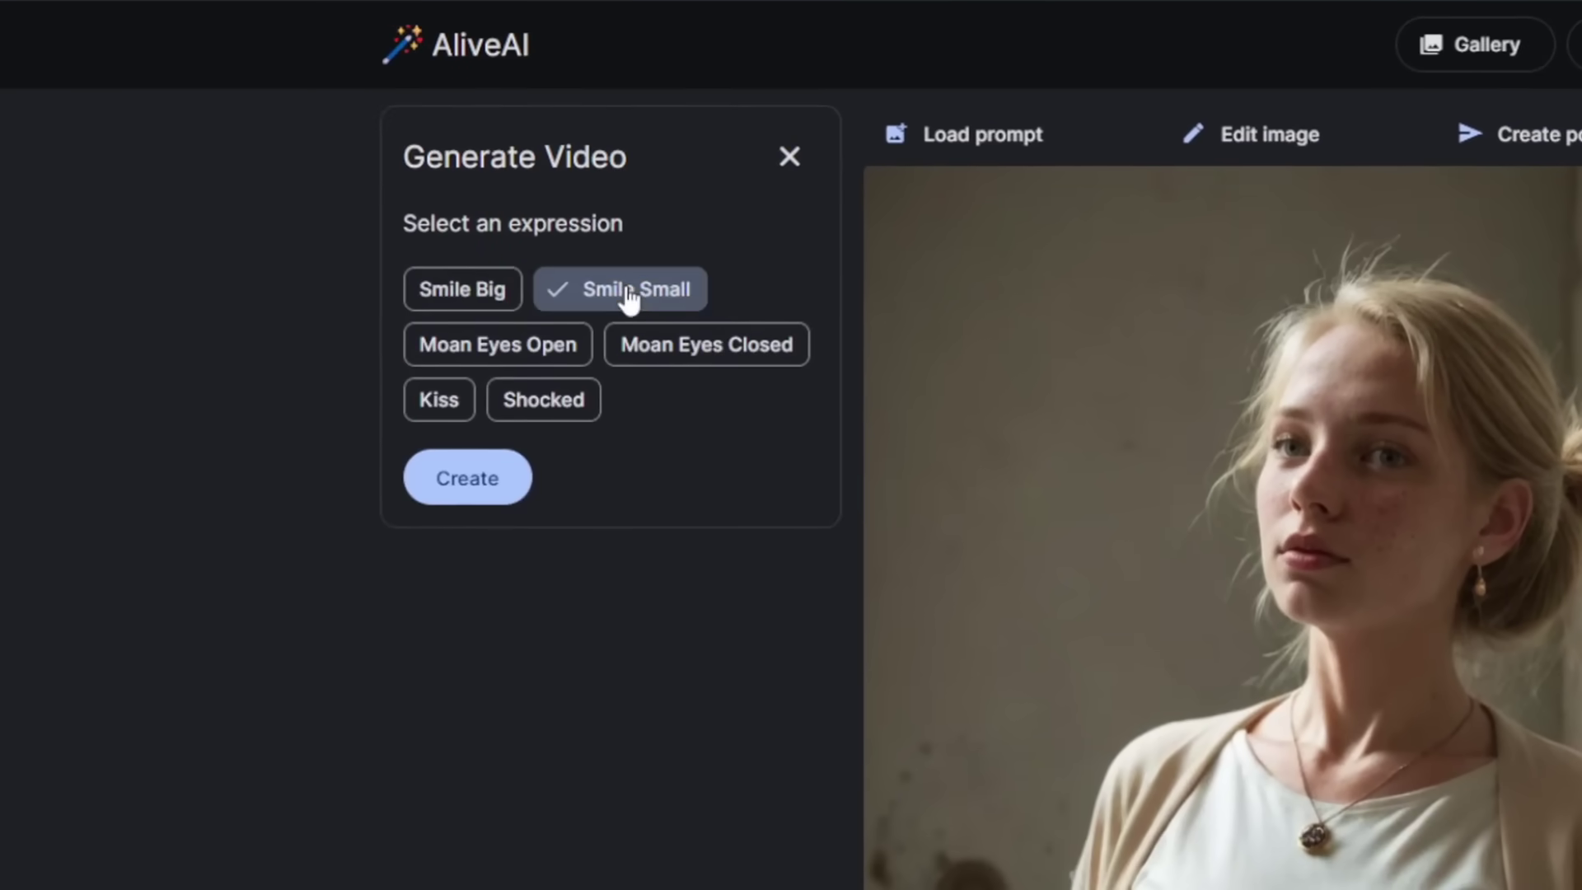
click(478, 489)
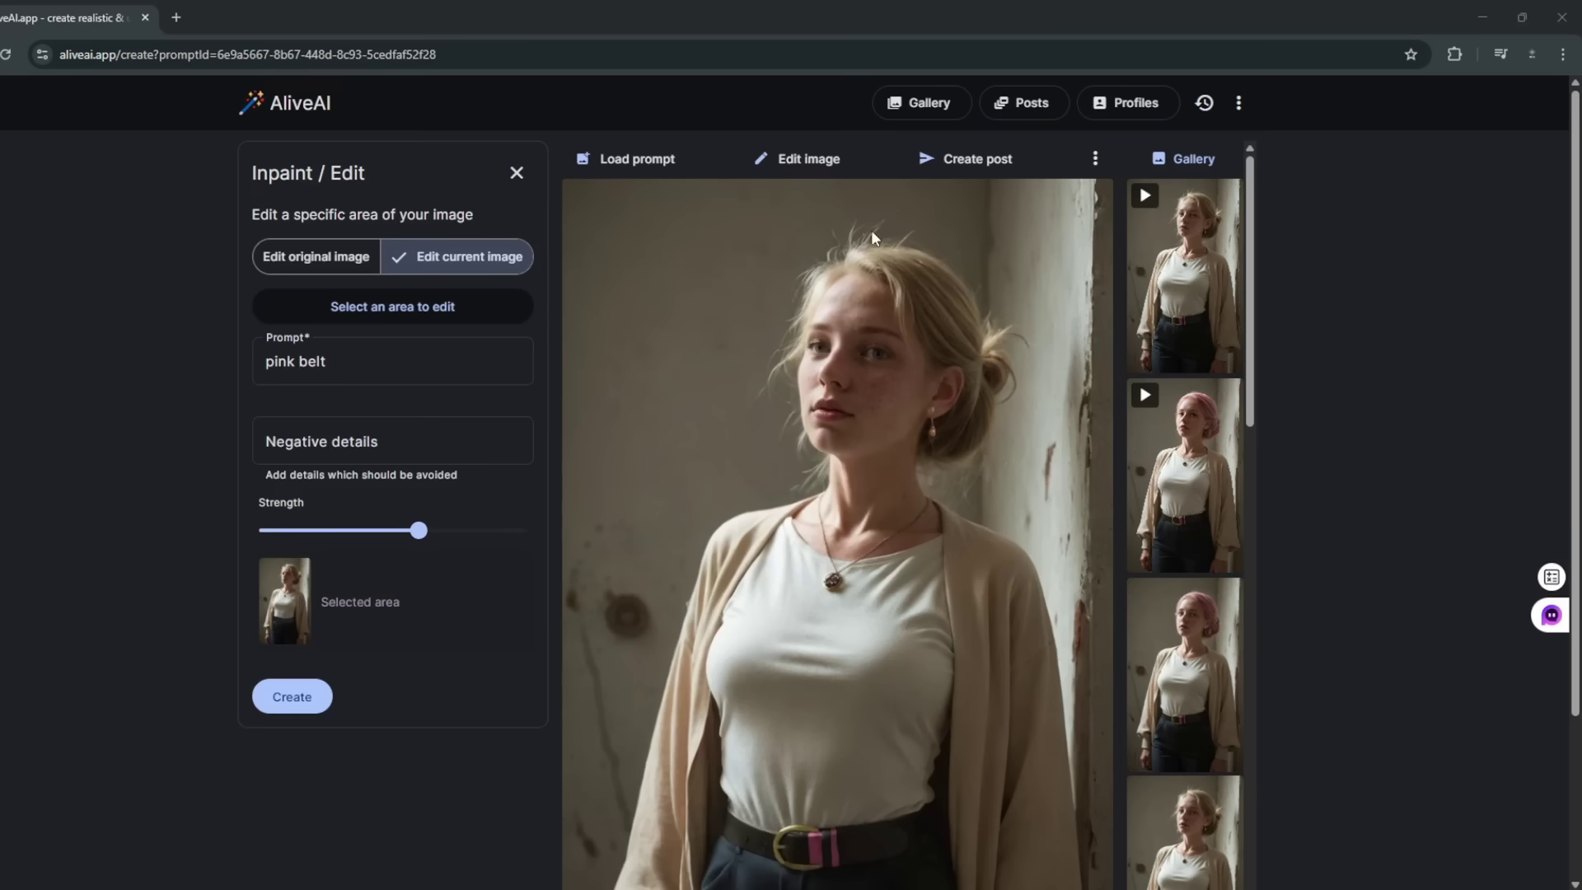
click(812, 156)
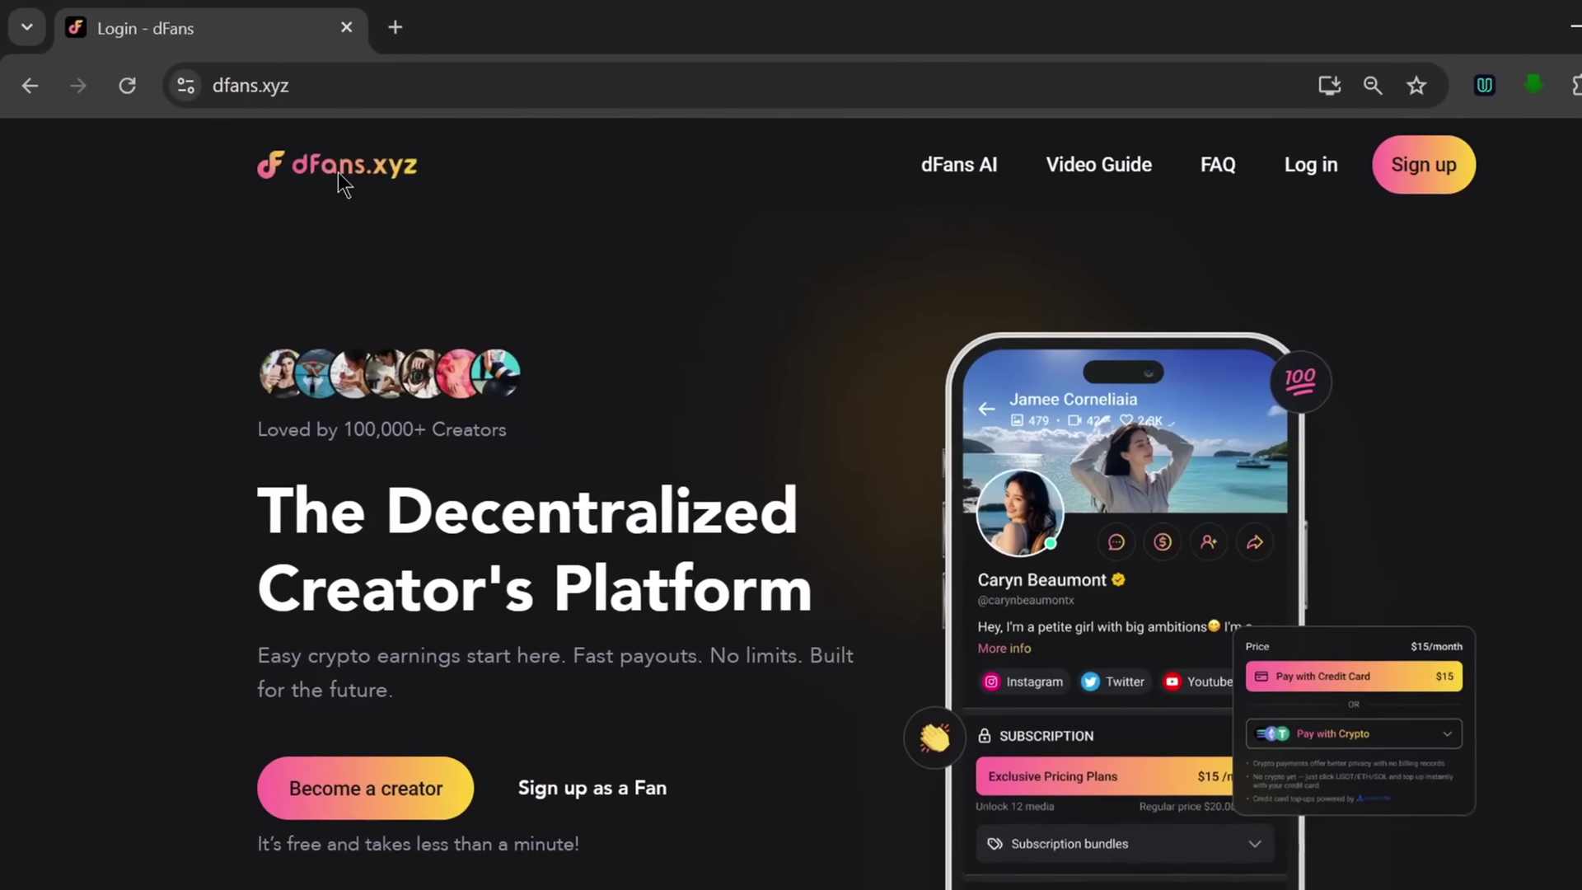
Load dfans.xyz and briefly highlight the 'The Decentralized Creator's Platform' heading
click(406, 116)
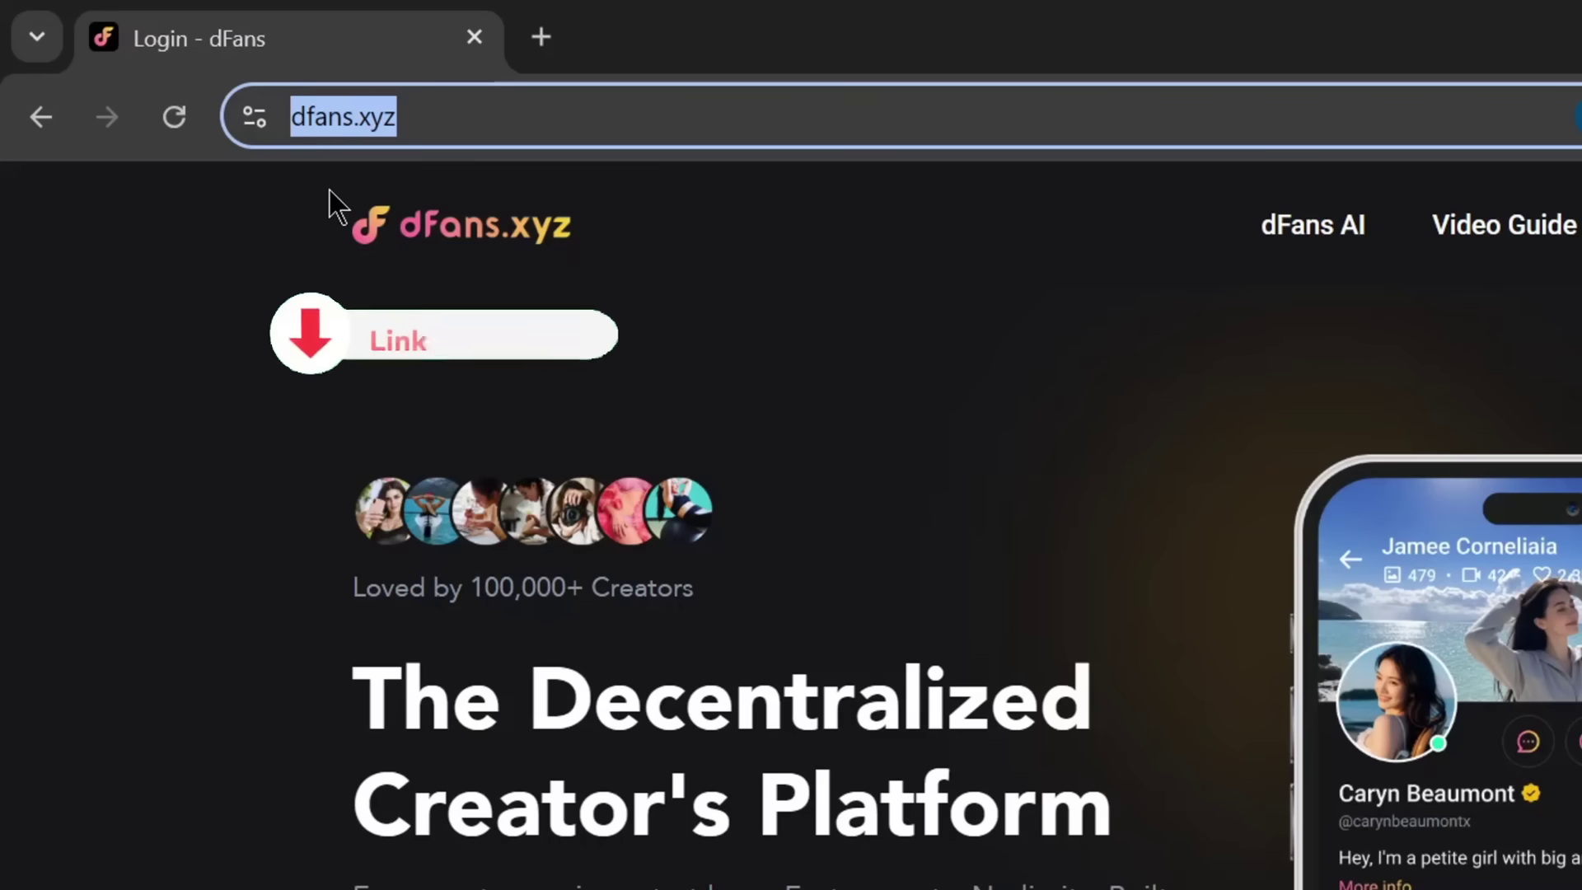
drag(359, 697, 1122, 836)
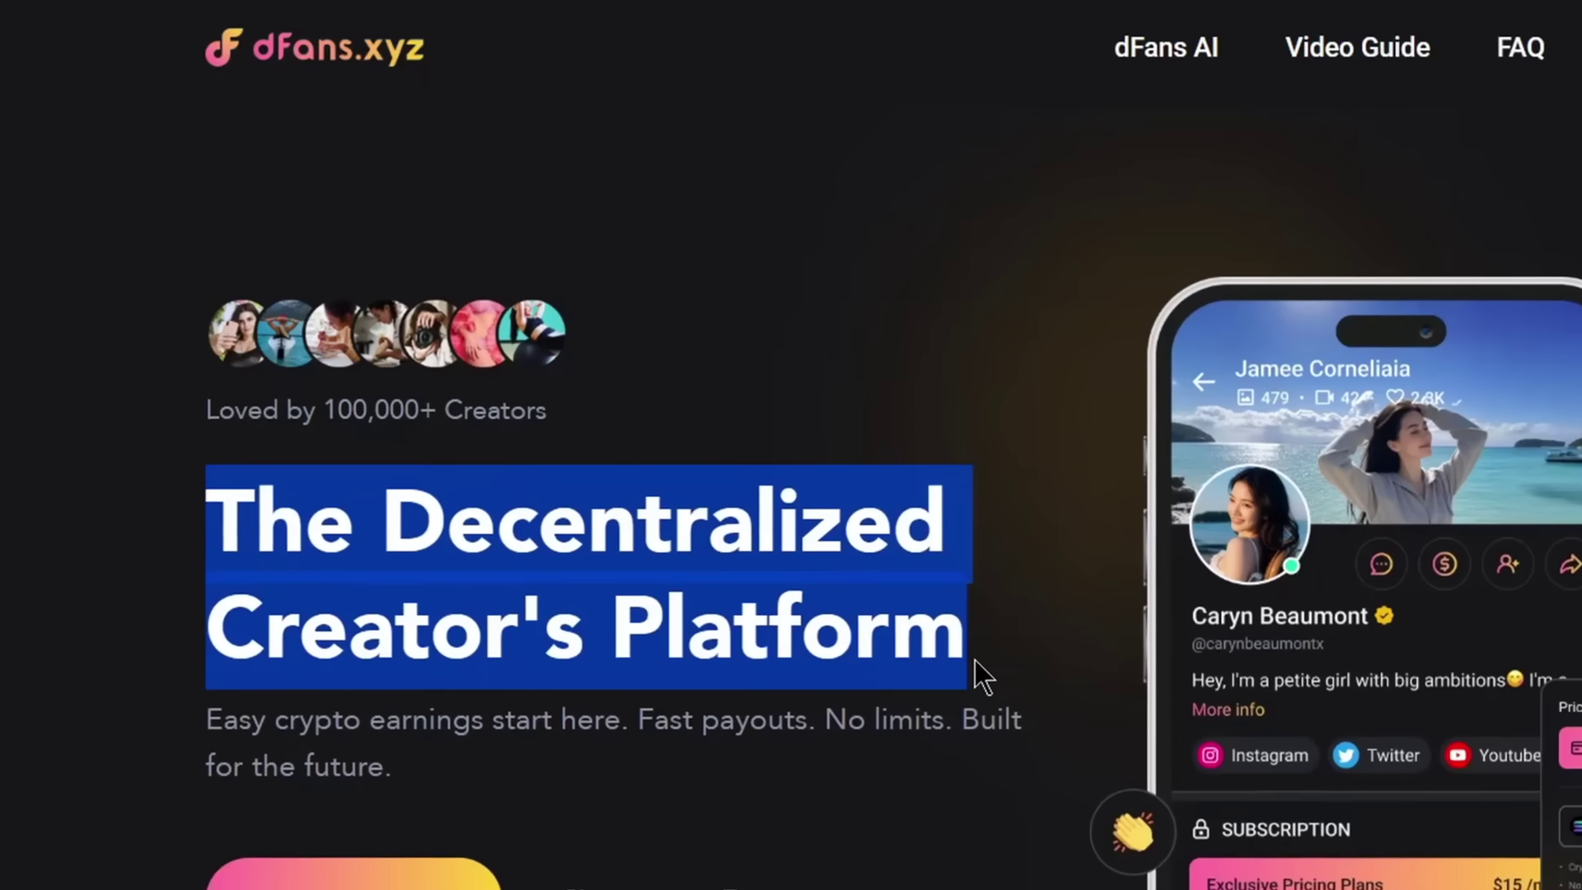
click(963, 801)
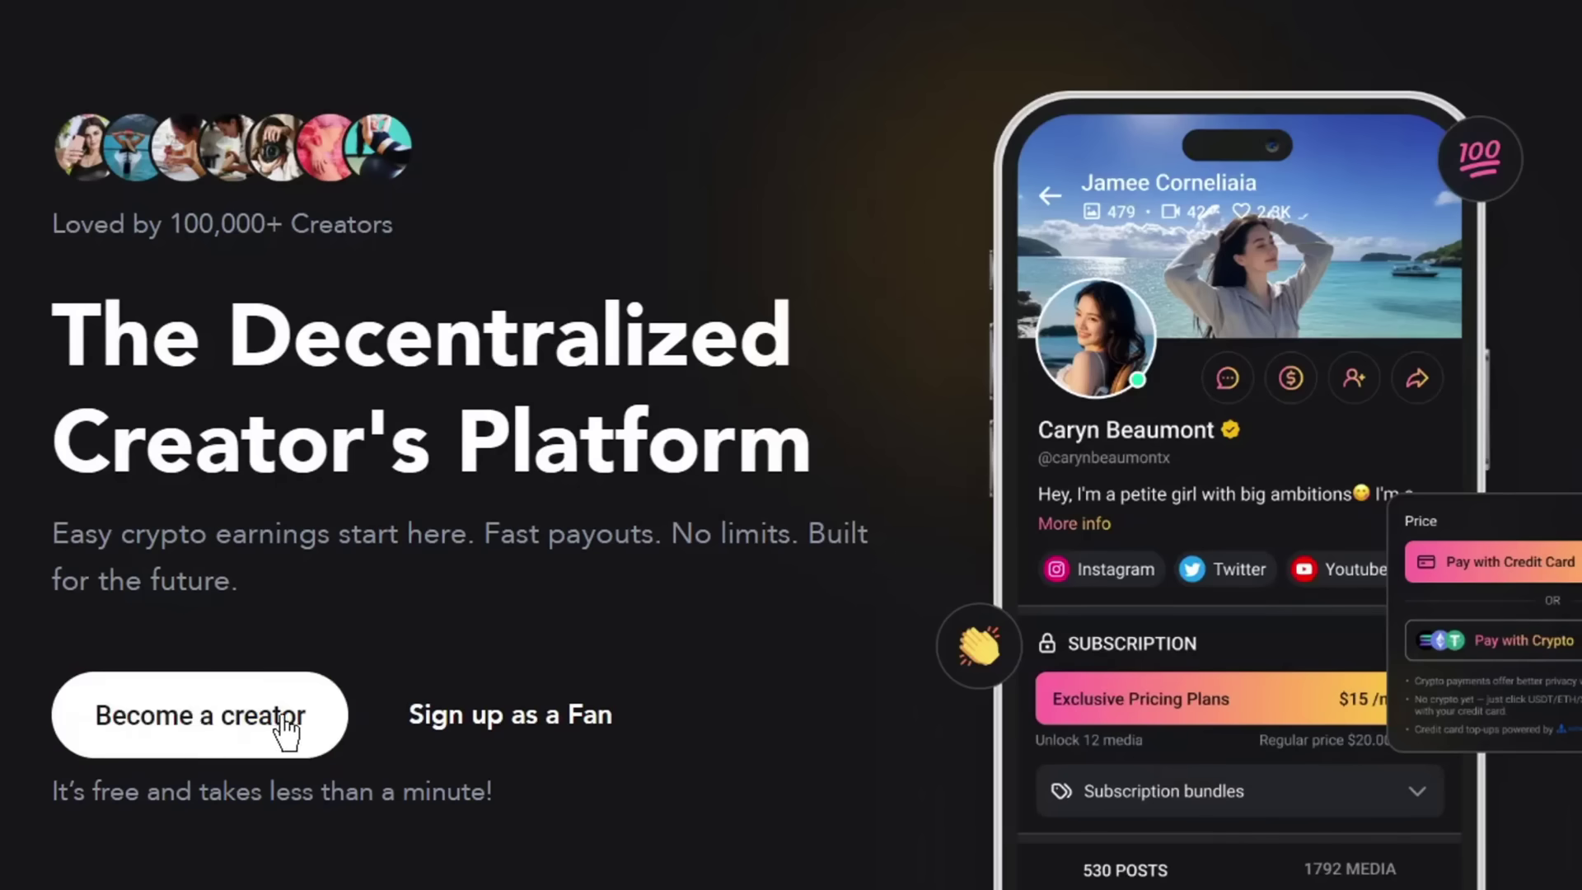
scroll(956, 568, down, 15)
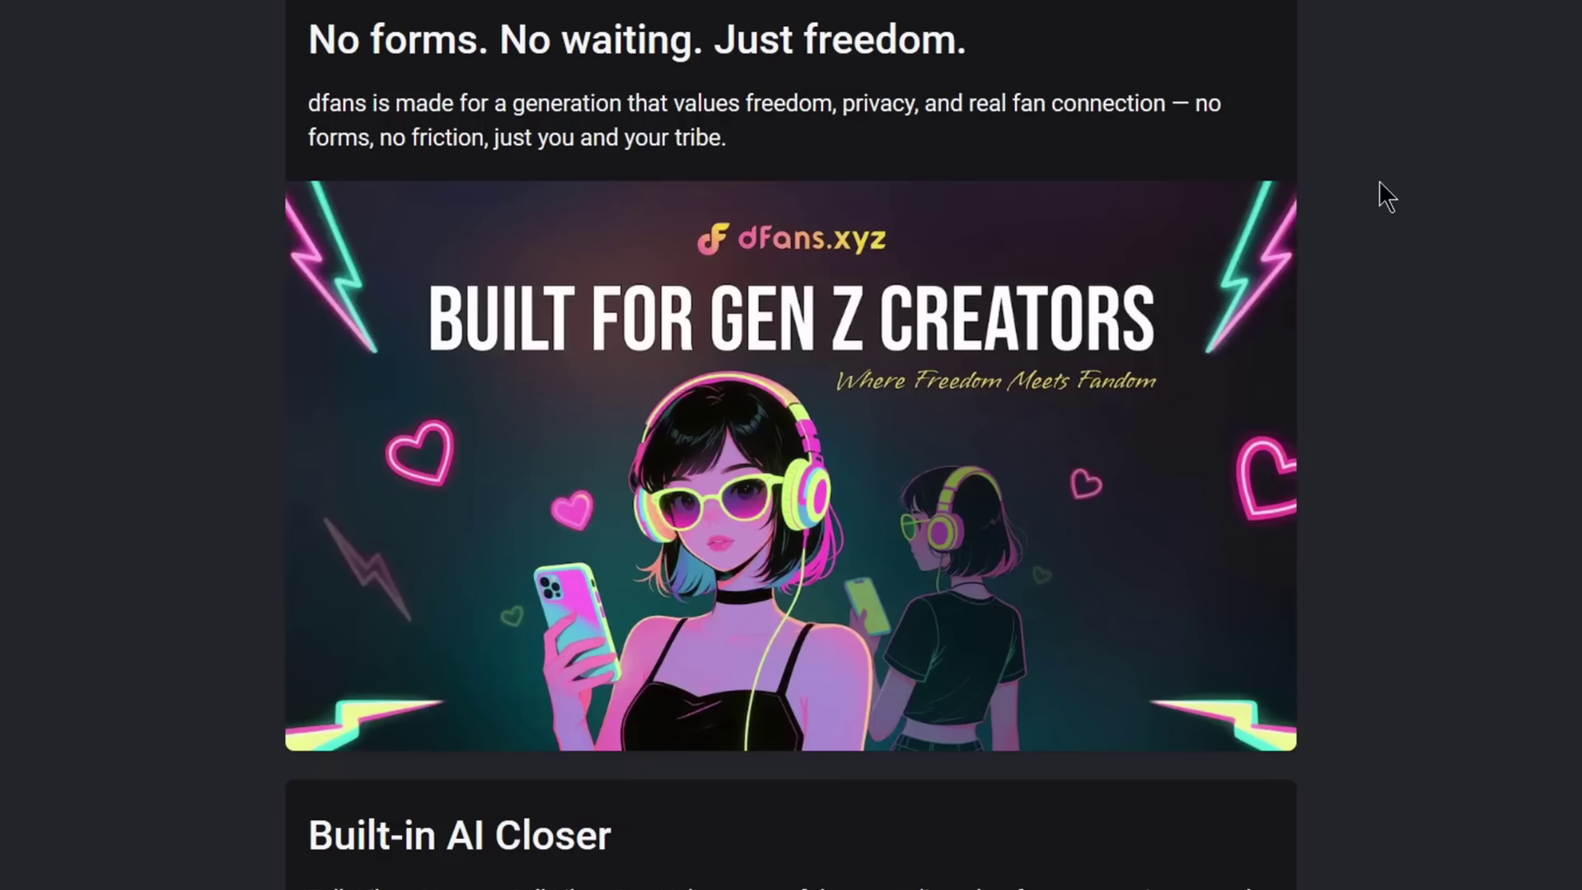
scroll(1374, 227, down, 10)
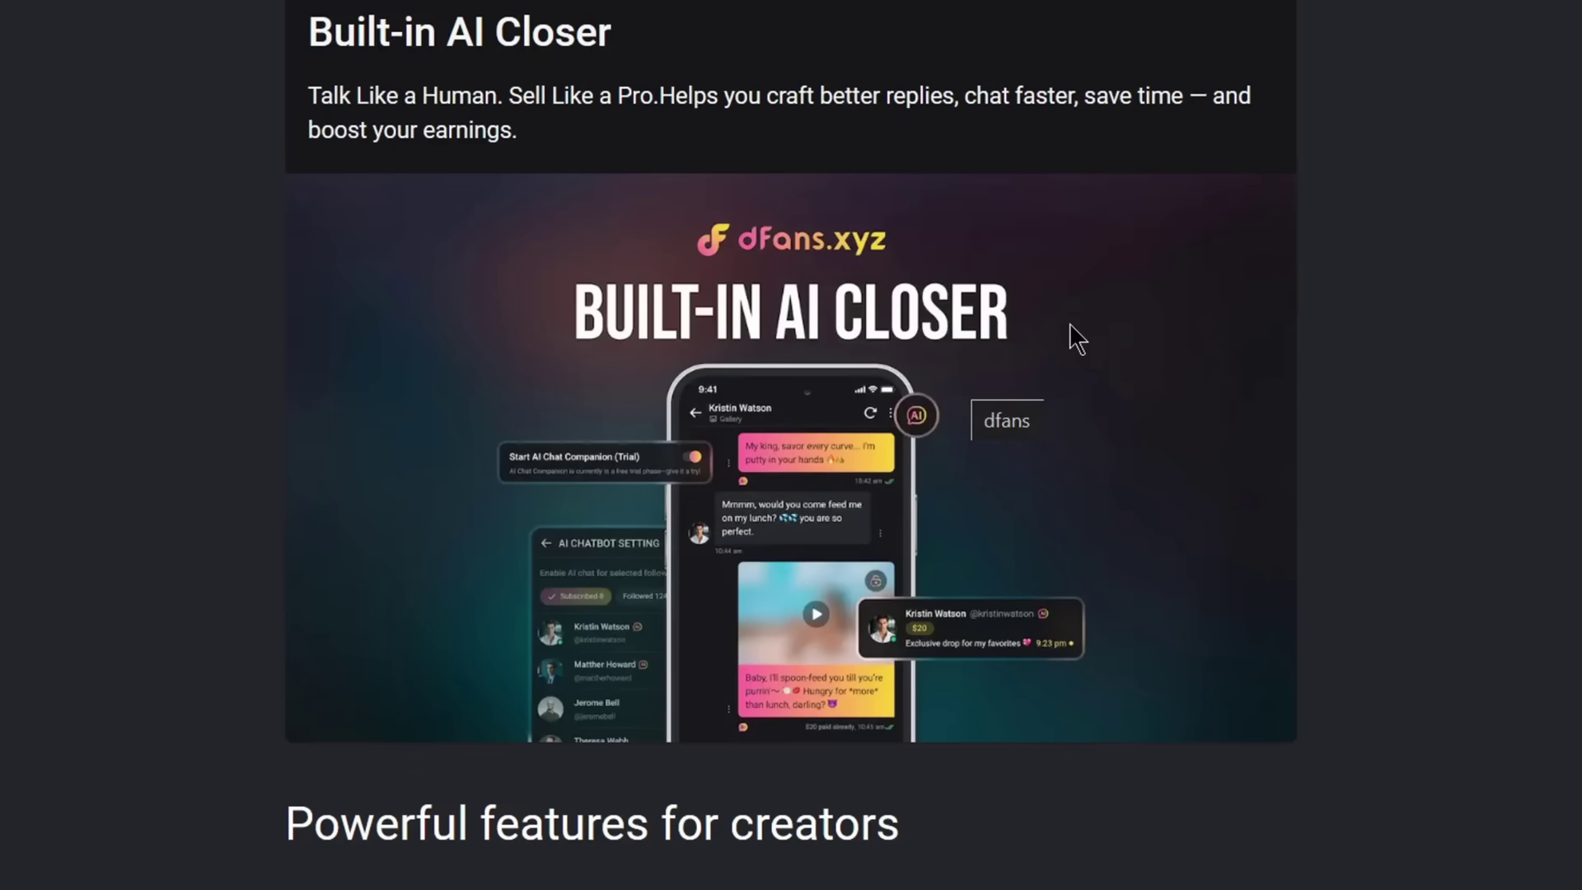
scroll(1103, 321, down, 8)
scroll(1337, 145, down, 2)
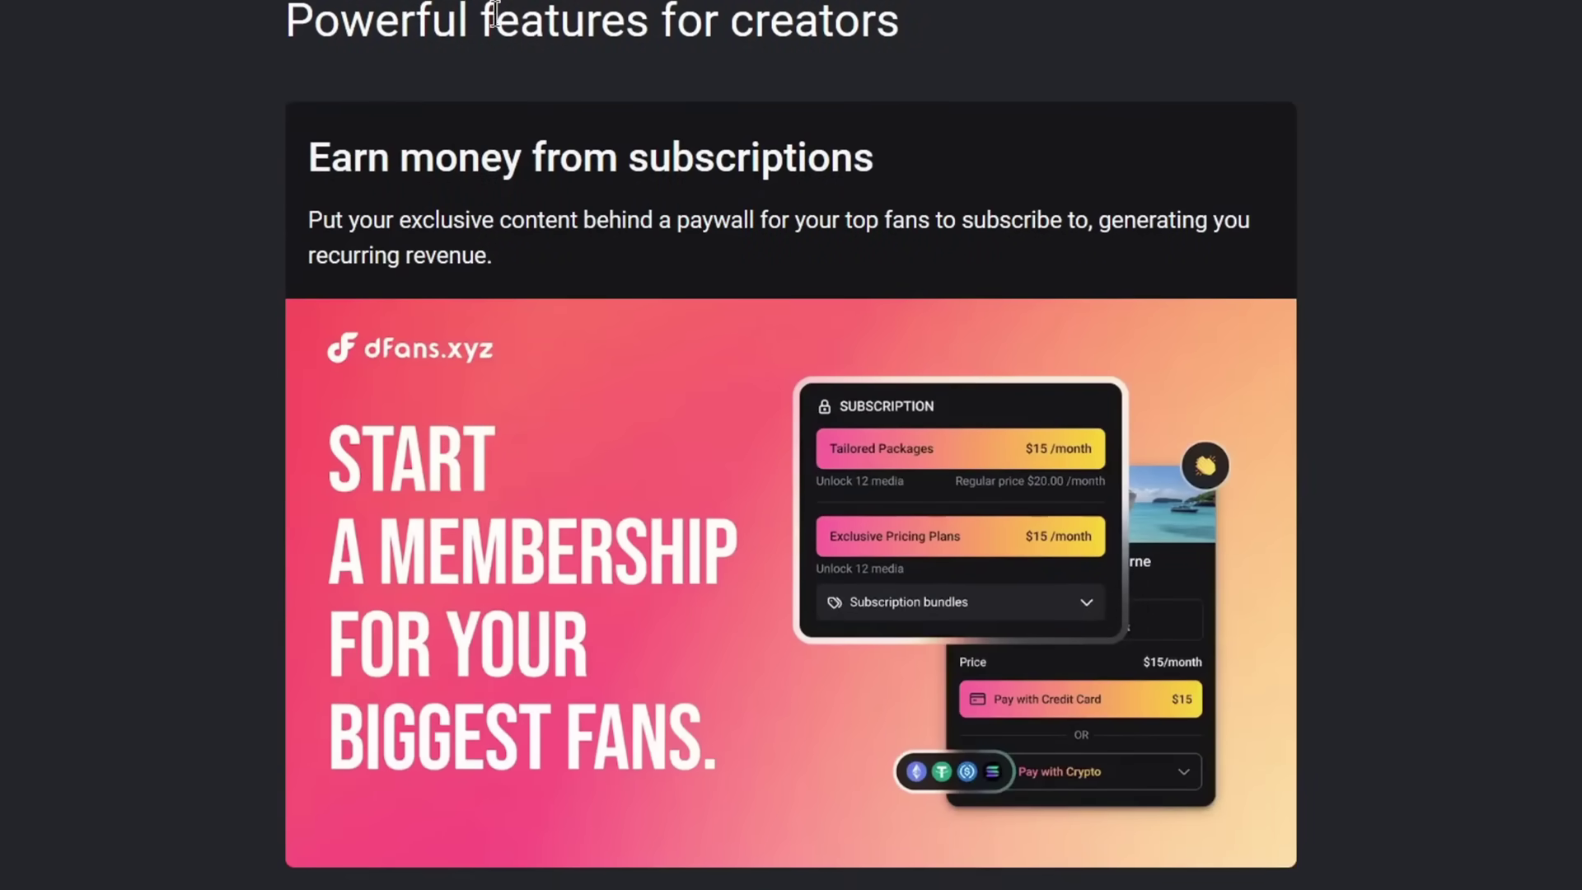
scroll(613, 150, down, 10)
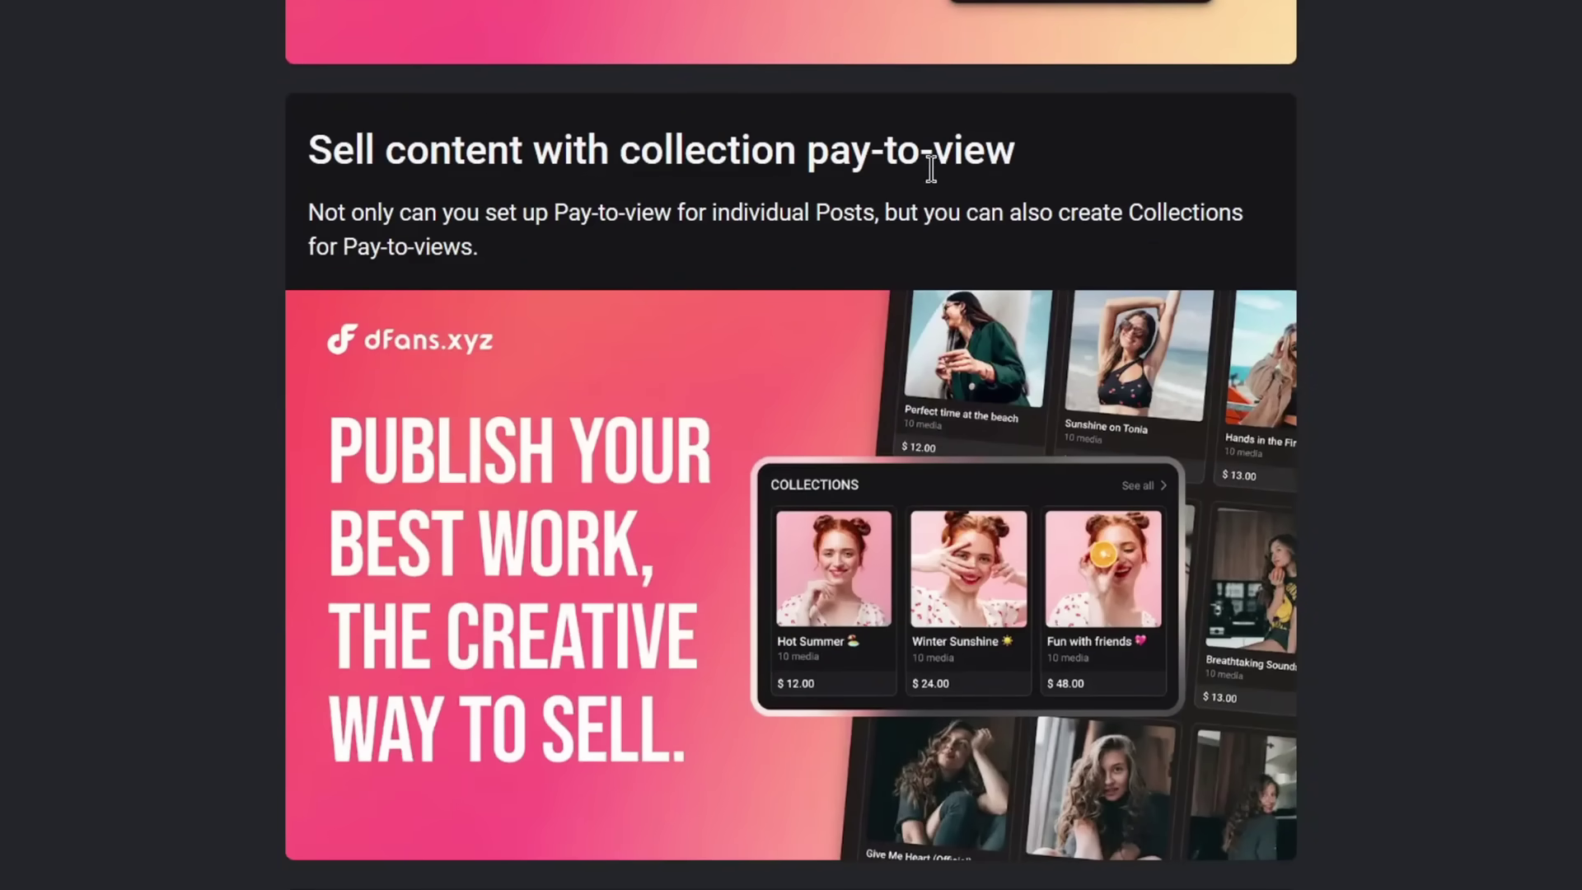
scroll(828, 284, down, 8)
scroll(1145, 337, down, 4)
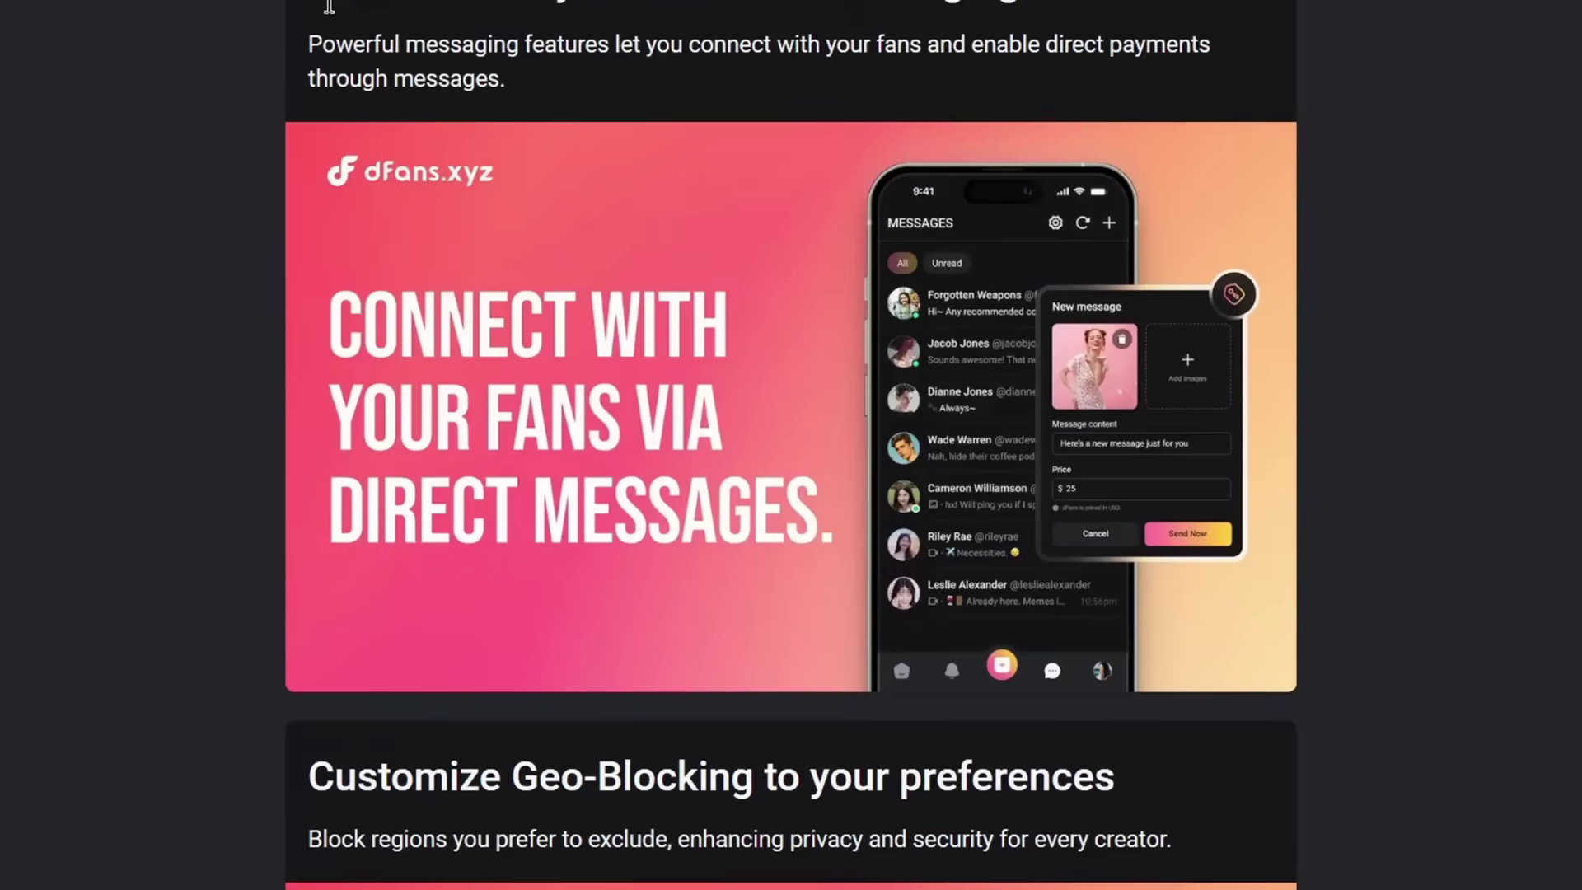
scroll(1095, 240, down, 10)
scroll(407, 81, up, 2)
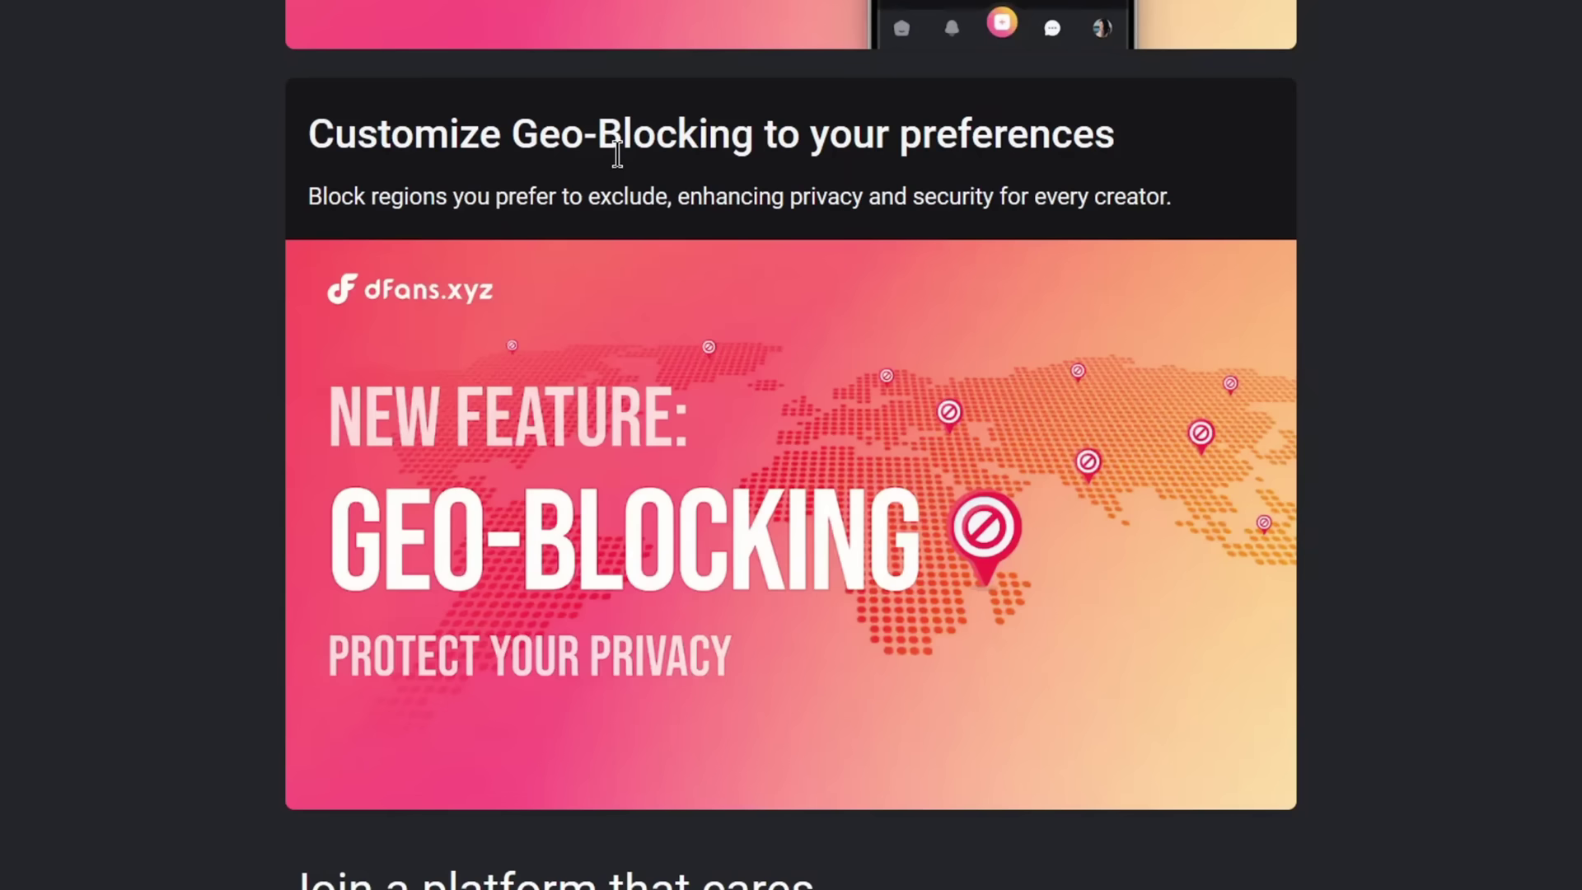
scroll(1072, 183, down, 12)
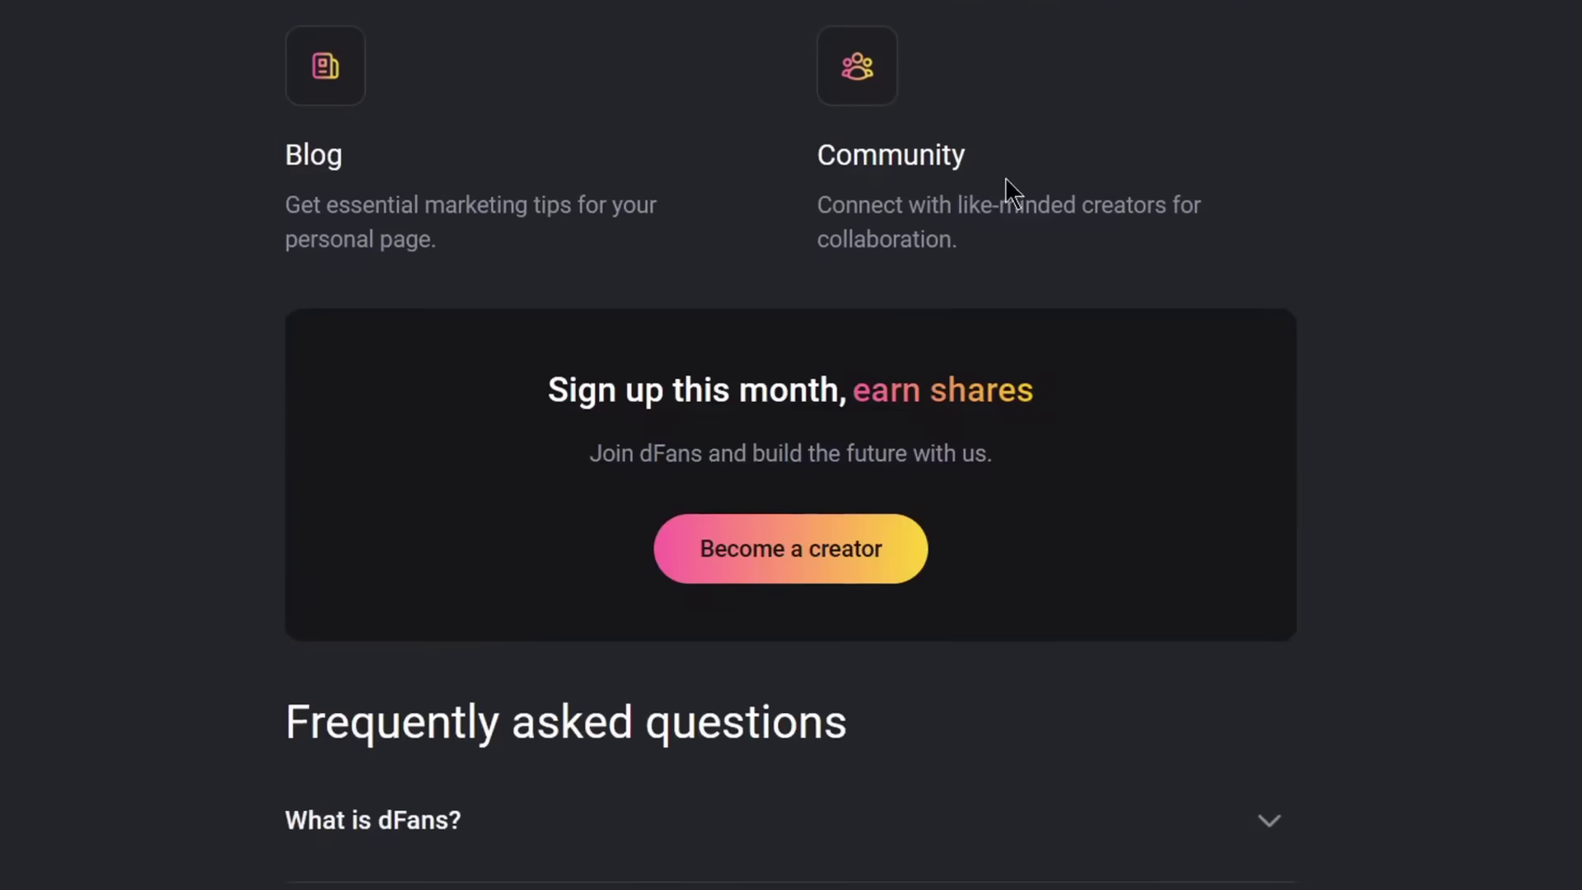
scroll(280, 253, up, 4)
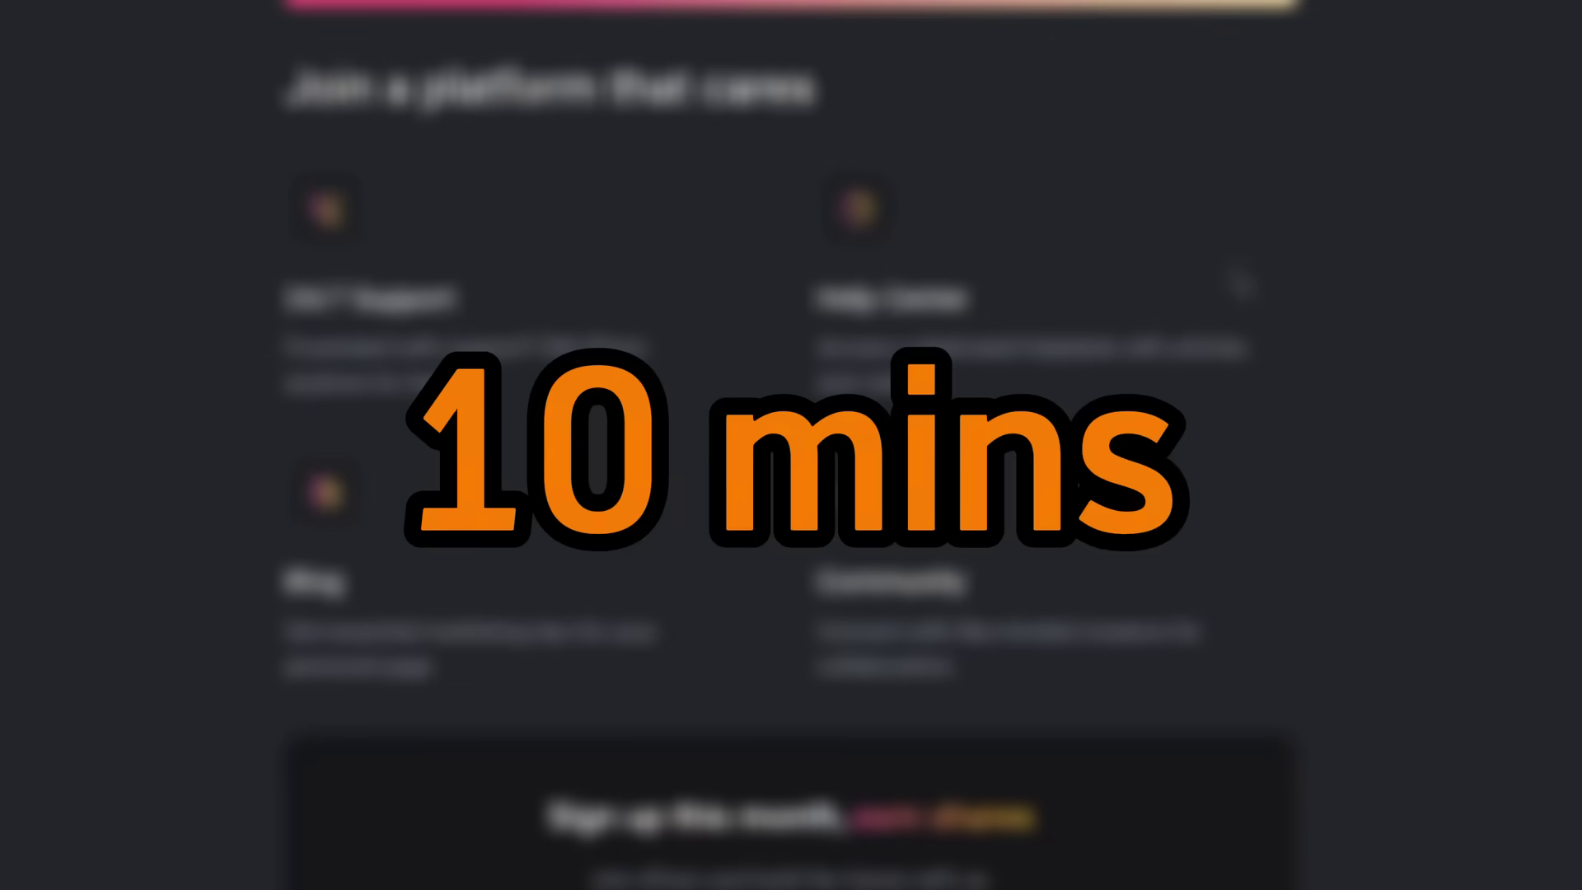
scroll(1425, 315, down, 5)
scroll(1446, 295, down, 5)
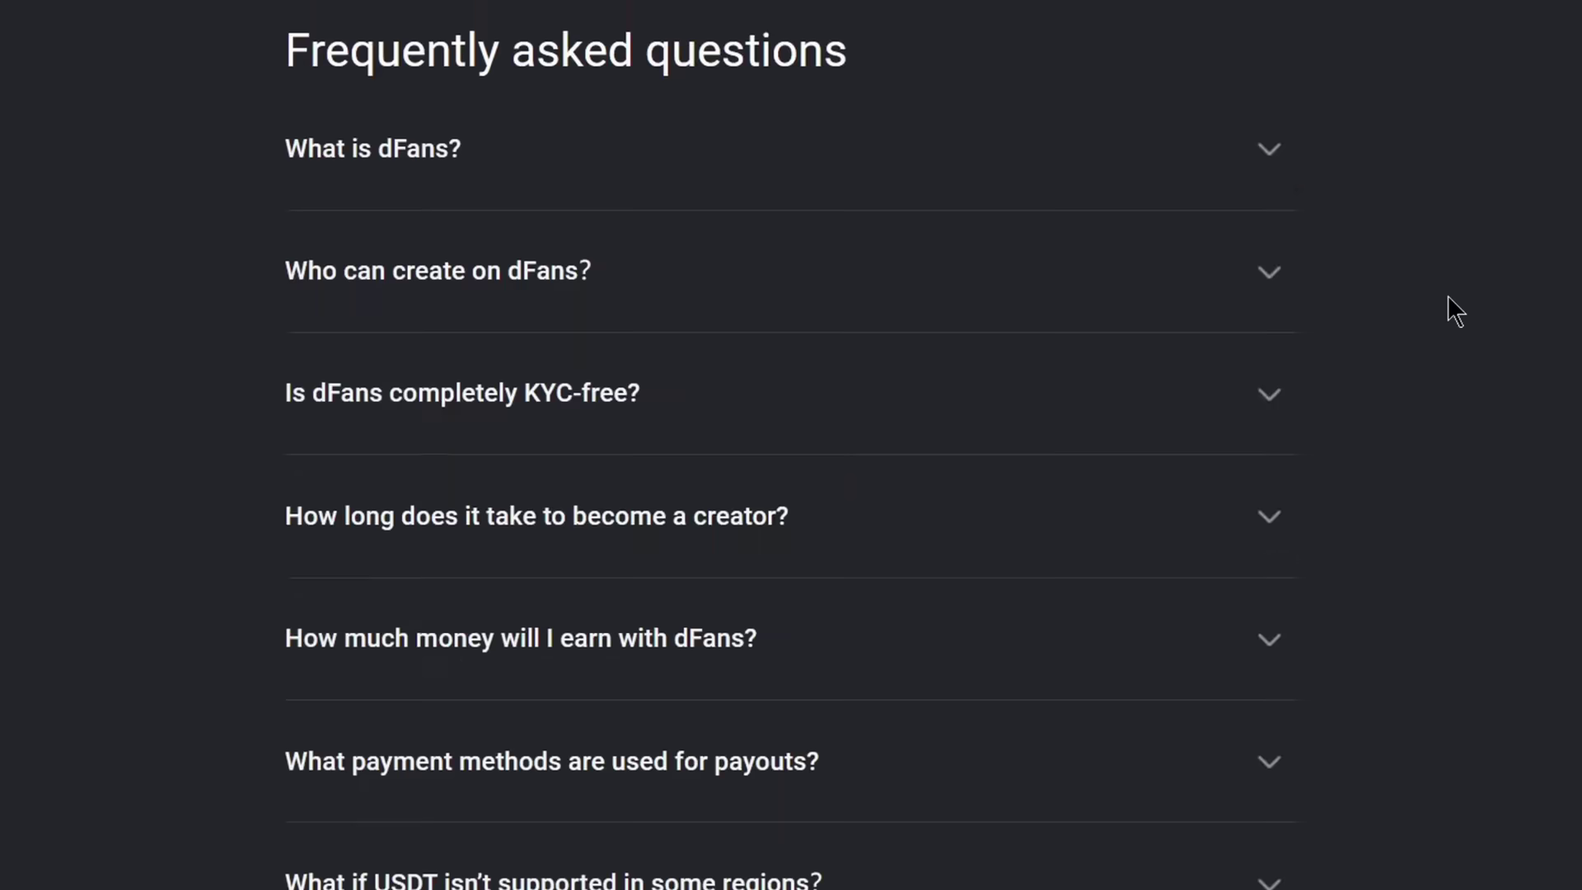
scroll(1446, 295, up, 20)
Go to the creator sign-up page via Become a creator and scroll through it
scroll(1454, 313, up, 3)
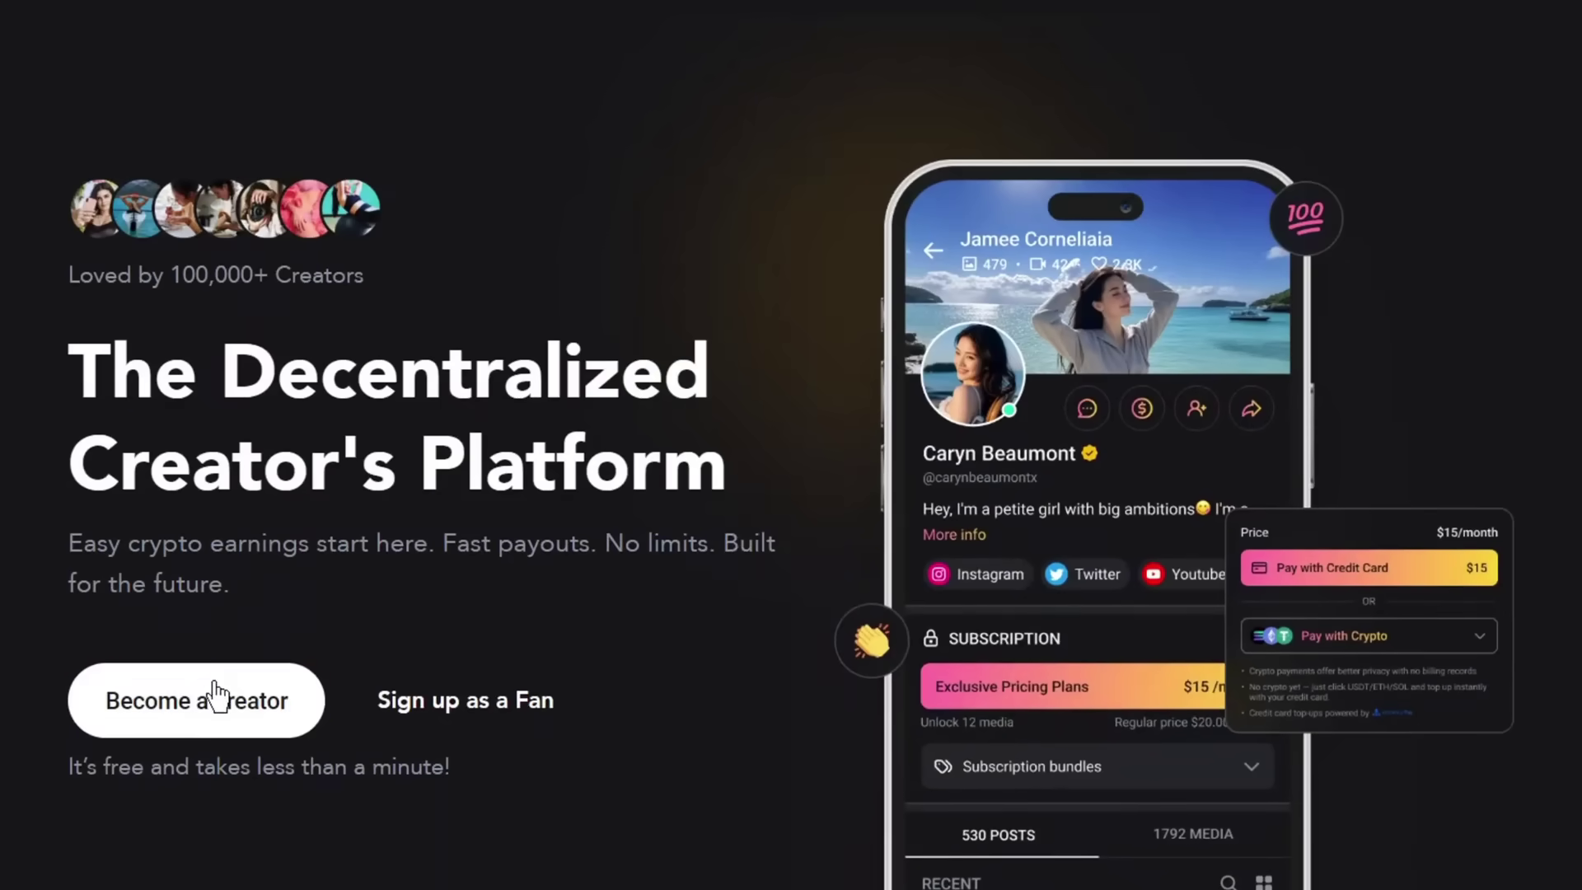
click(245, 703)
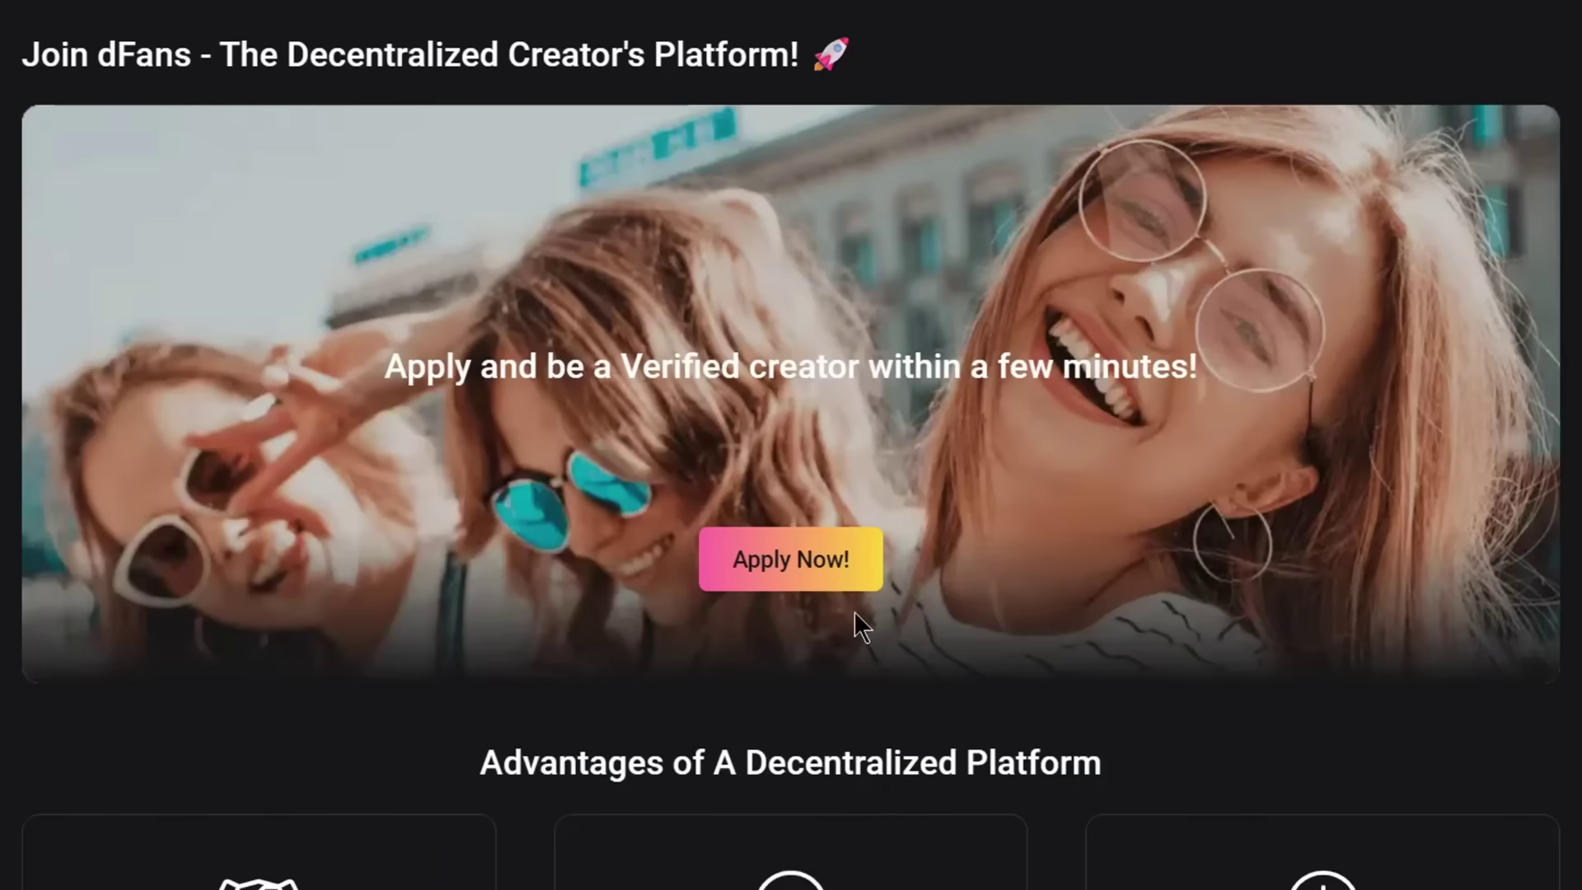
scroll(650, 458, down, 5)
scroll(535, 379, up, 4)
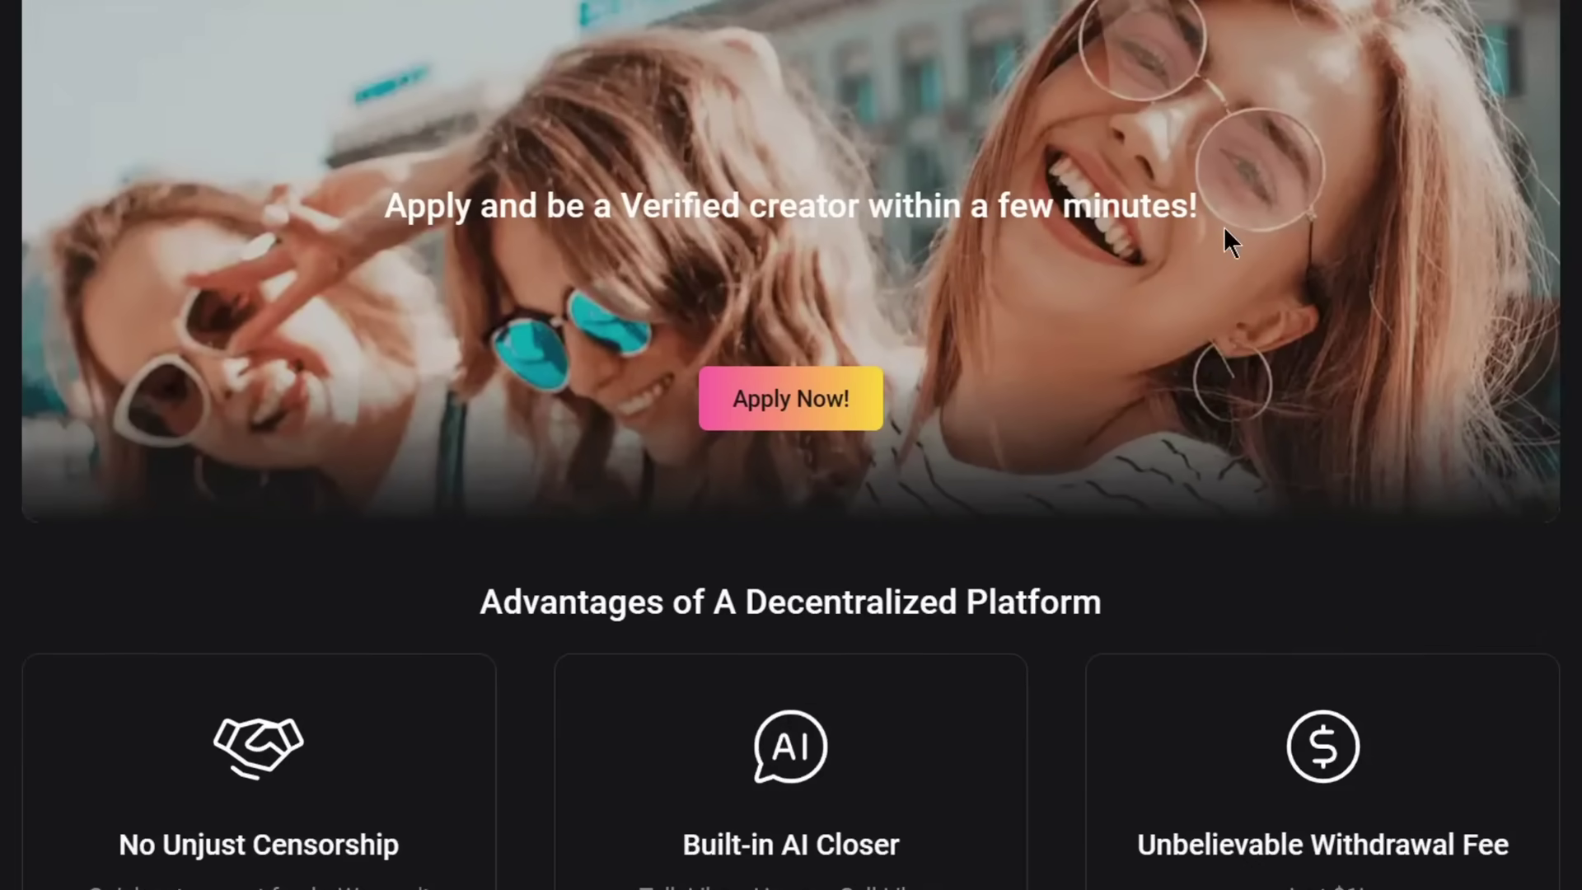
scroll(1271, 420, down, 4)
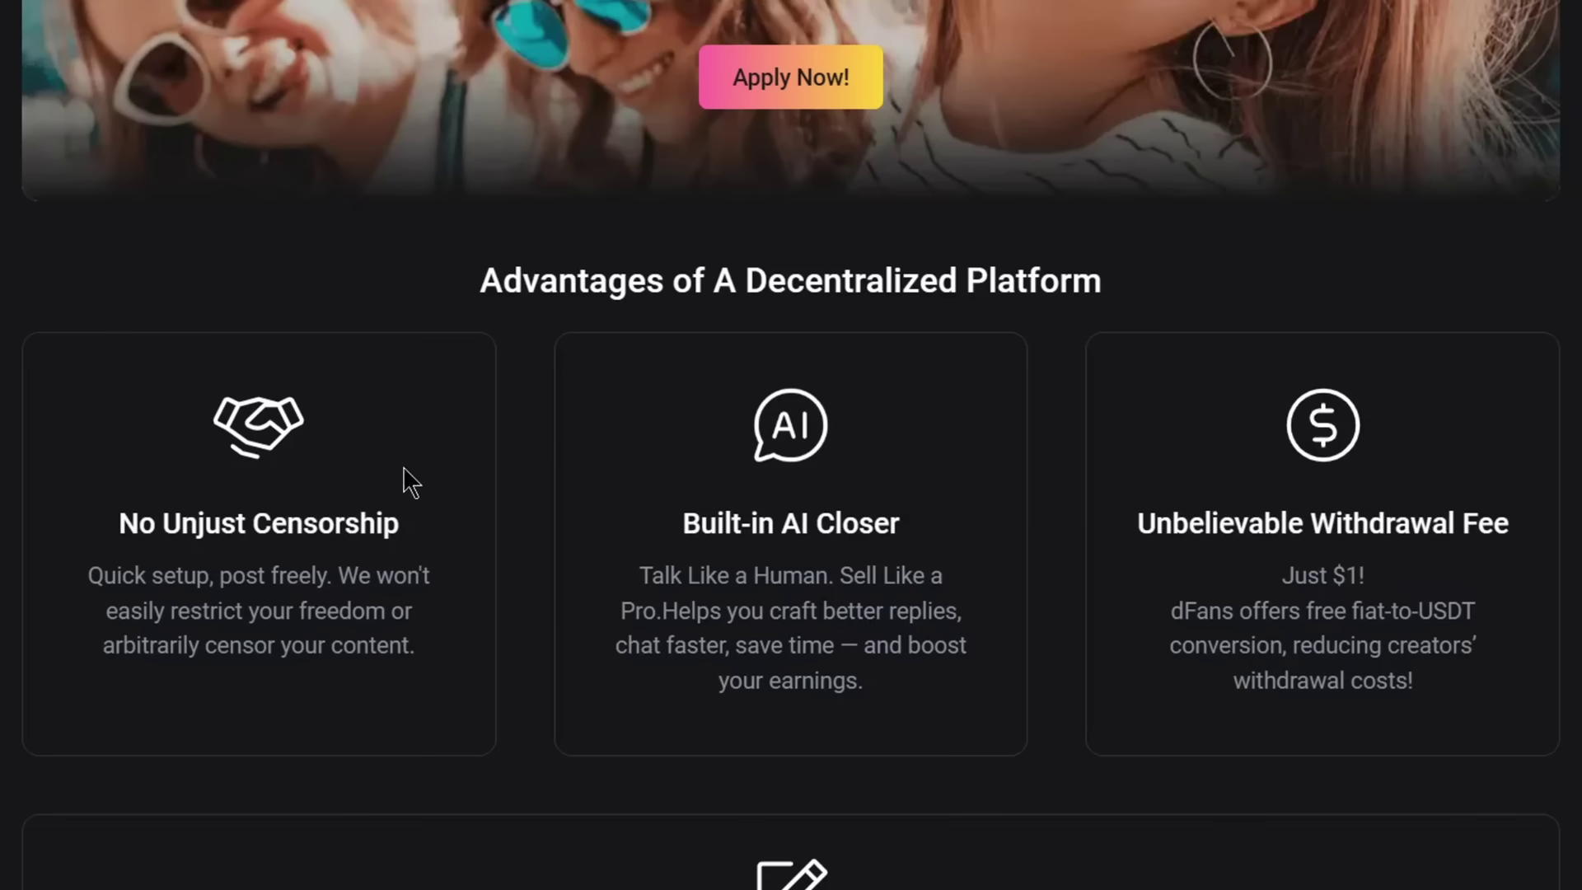
scroll(524, 360, down, 1)
scroll(523, 360, up, 1)
Highlight the Just $1 withdrawal fee, then log in with Google
drag(1347, 575, 1366, 579)
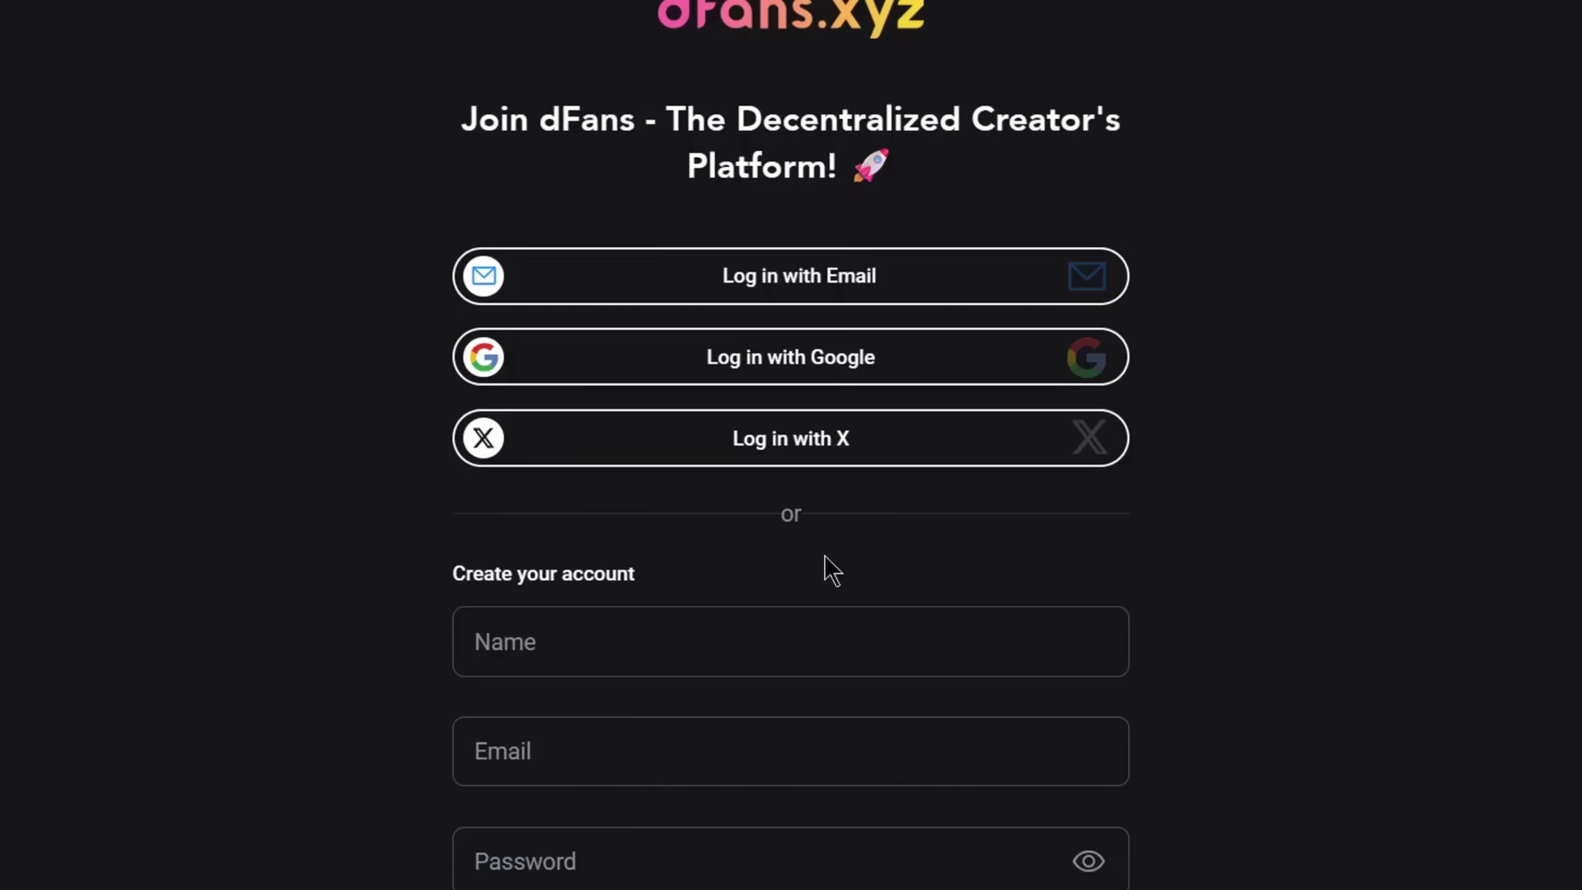
scroll(827, 569, down, 2)
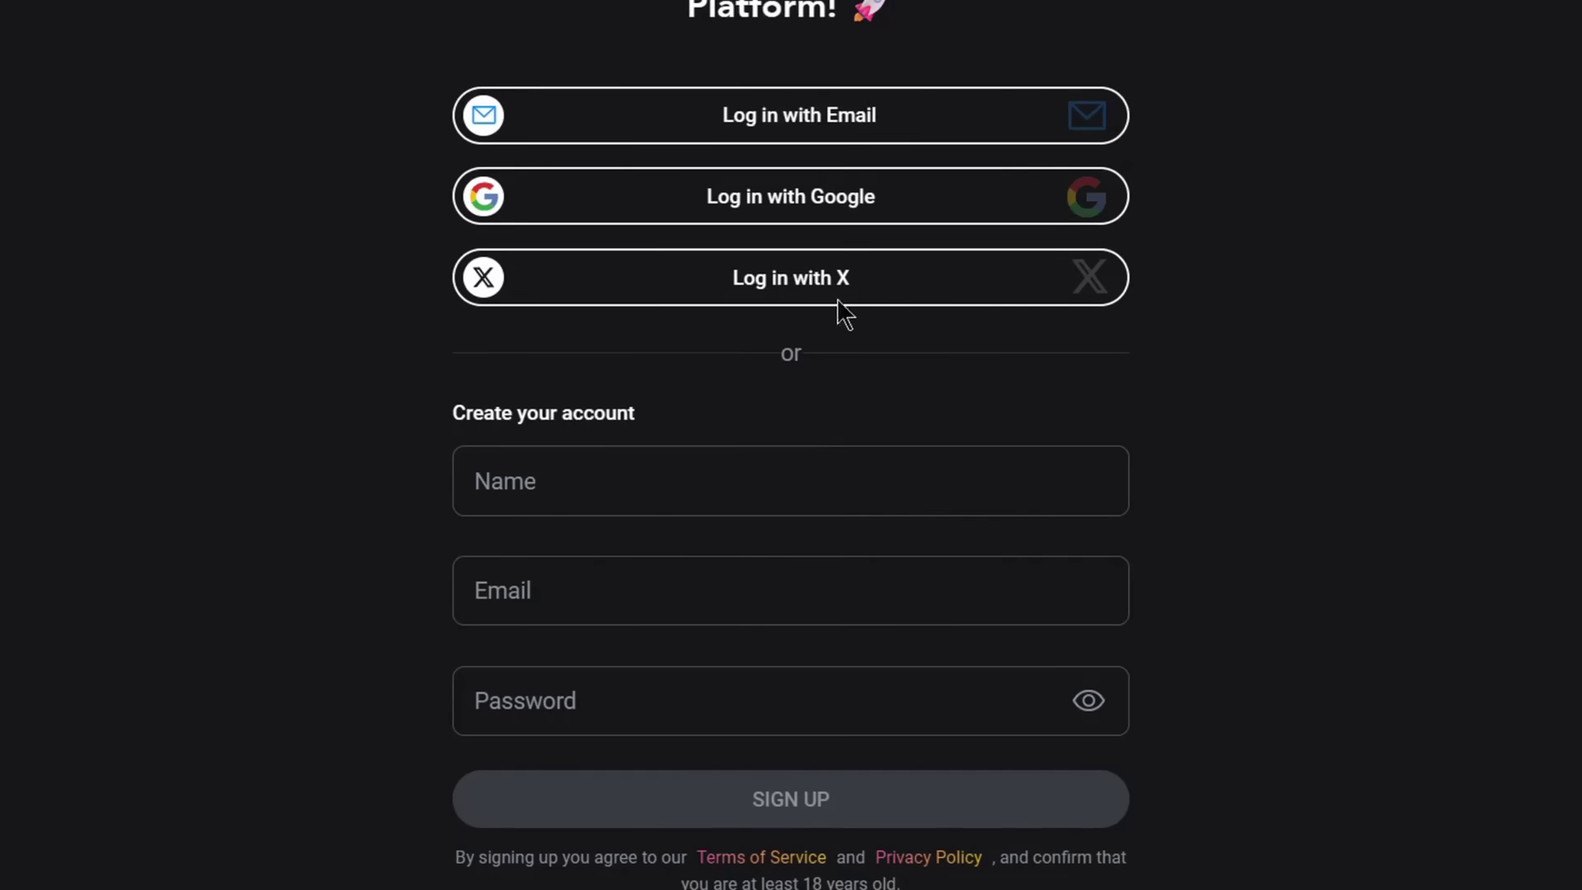
click(838, 221)
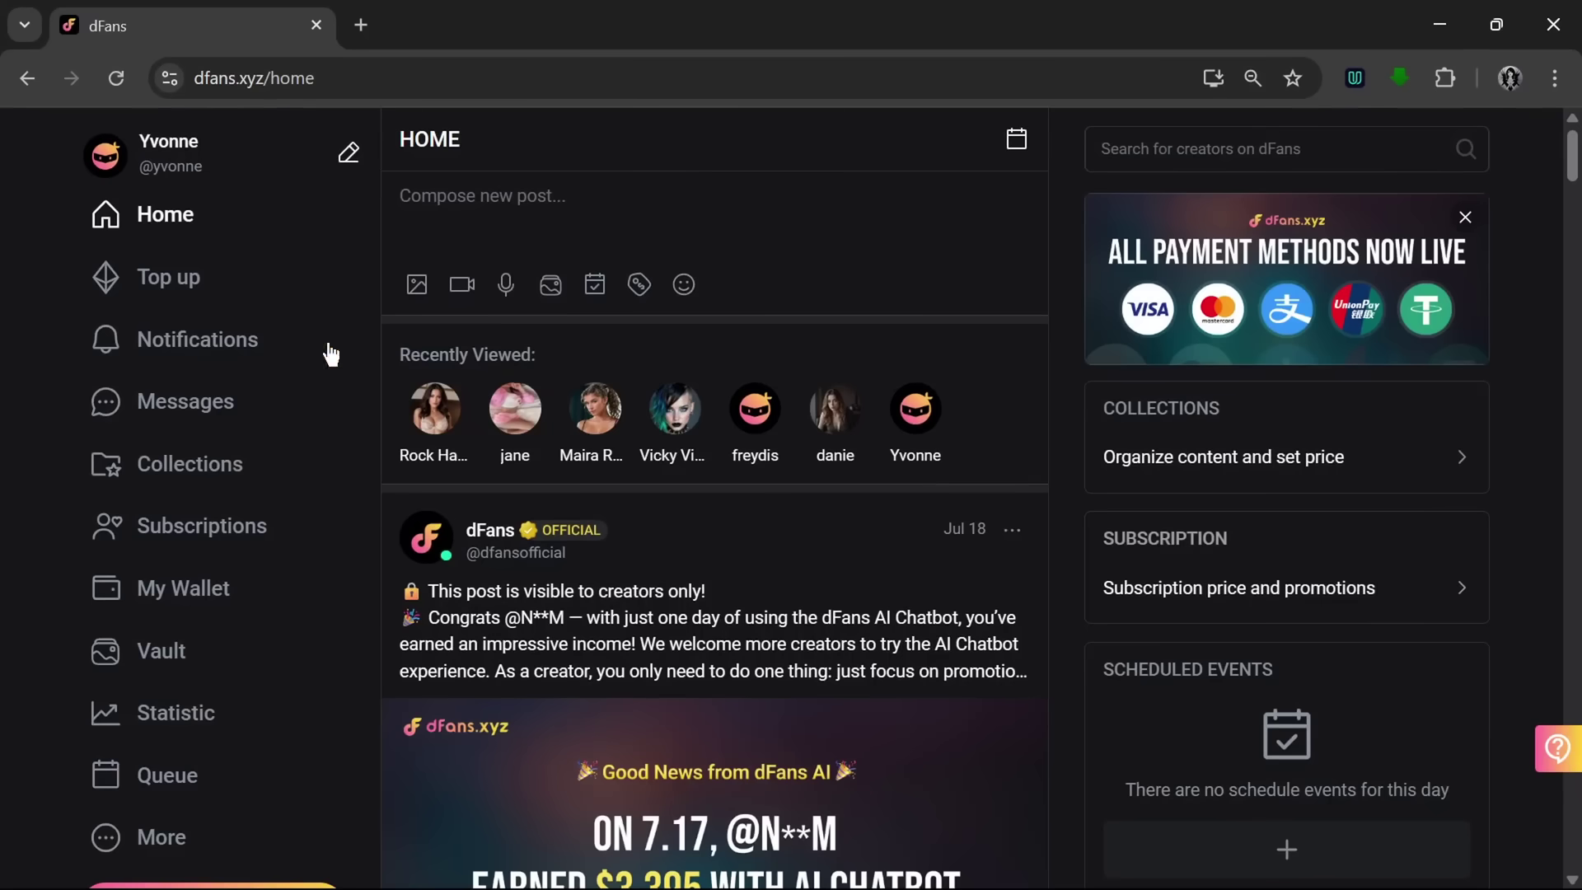
Open My Wallet and switch the Service Wallet to Arbitrum, showing 0.001682 ETH
click(211, 611)
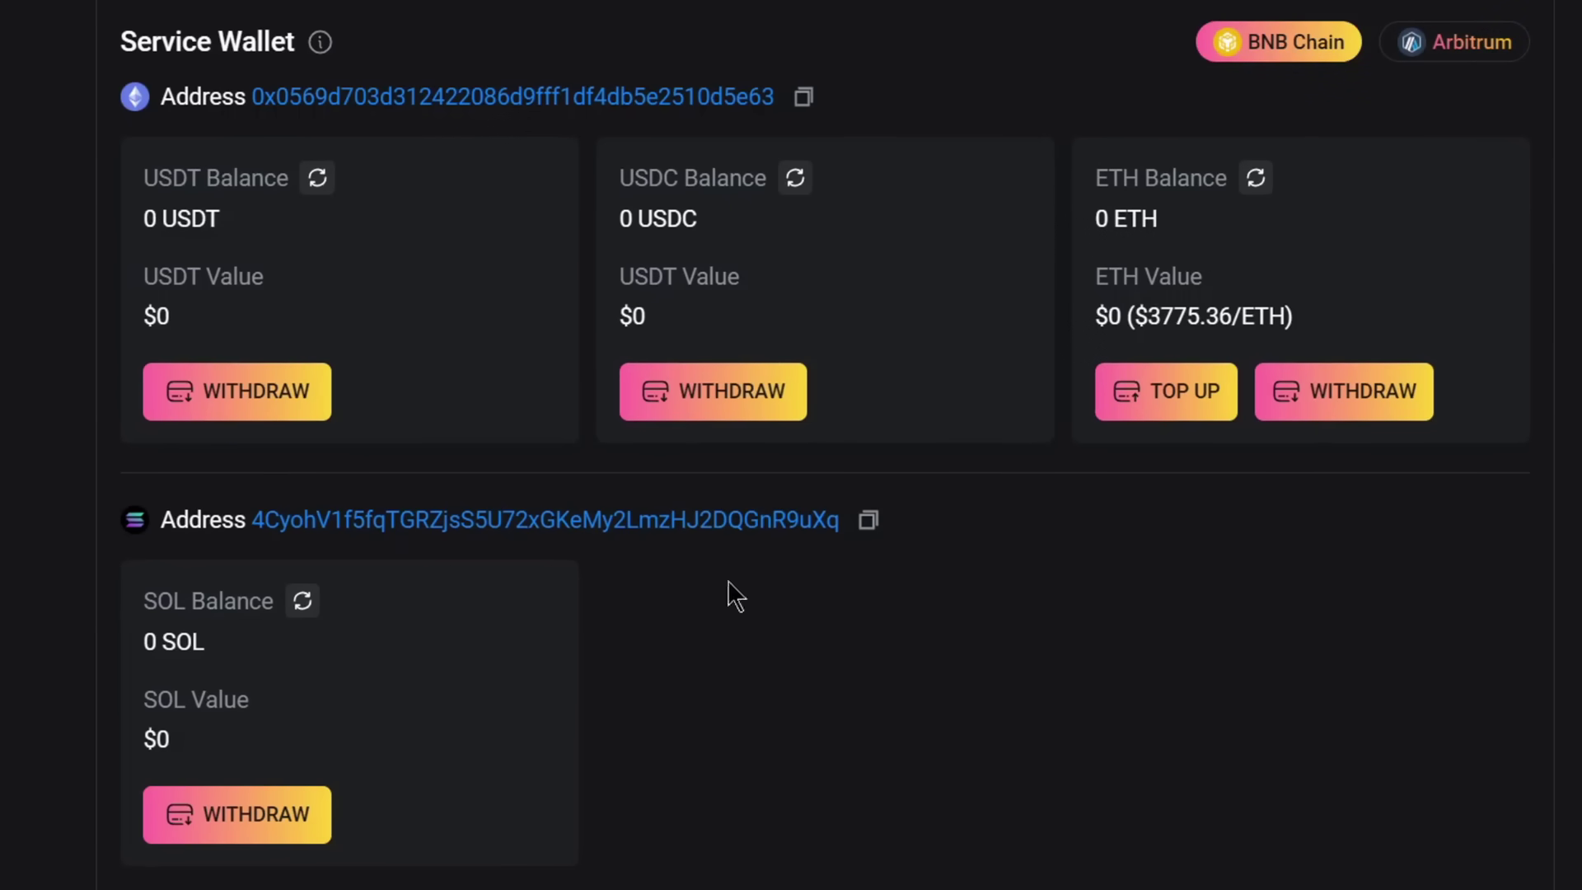
scroll(1071, 412, down, 1)
scroll(1318, 190, up, 1)
click(1456, 46)
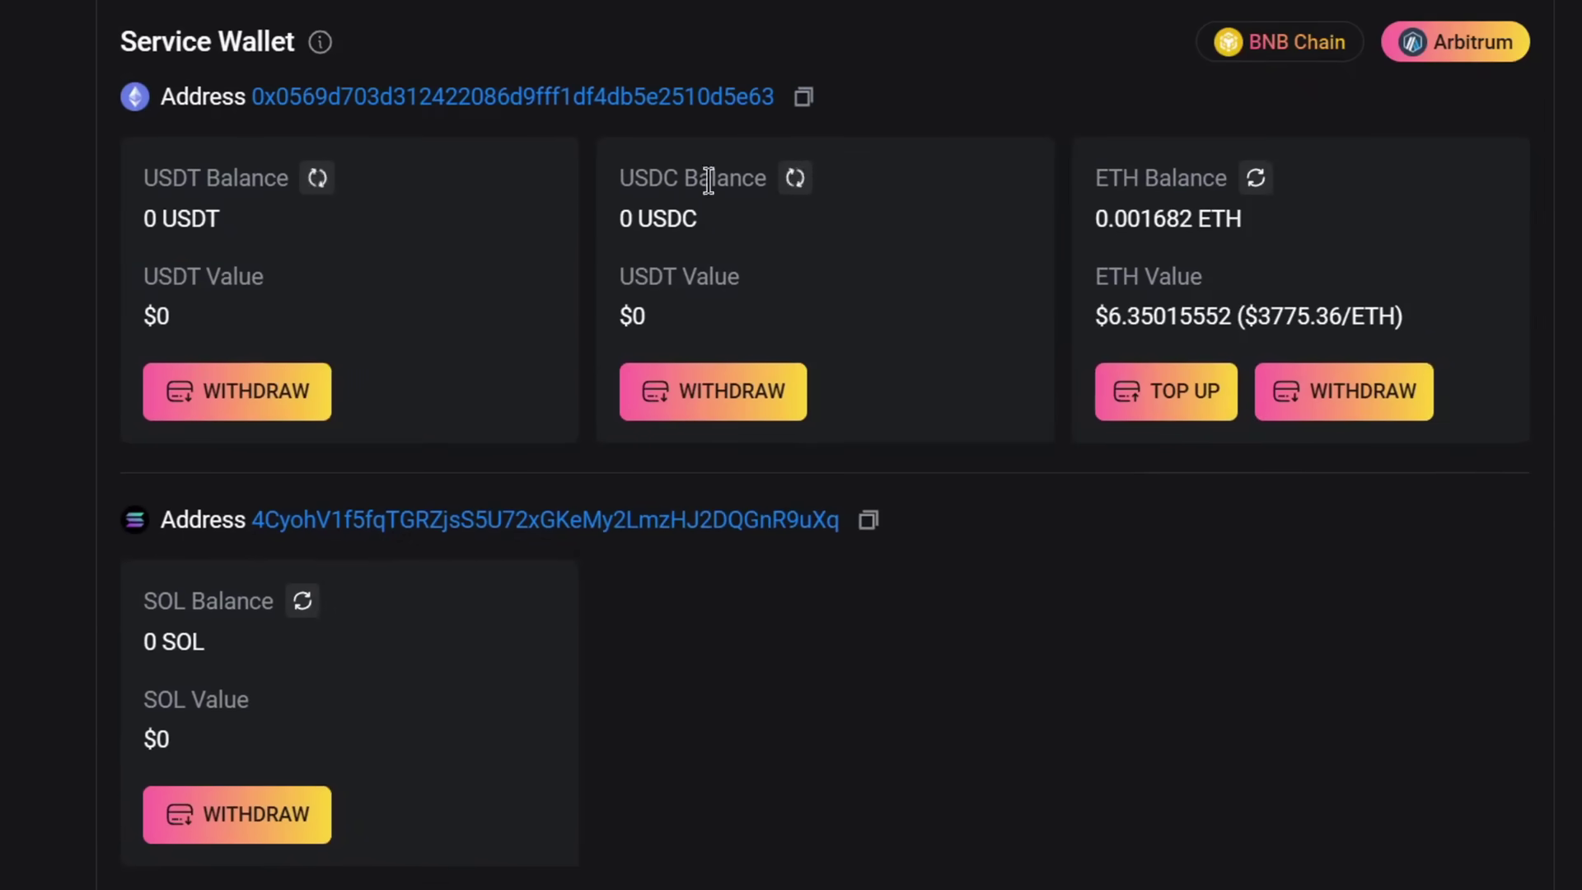
Check the BNB Chain balances, then browse the Top up payment options
click(1281, 49)
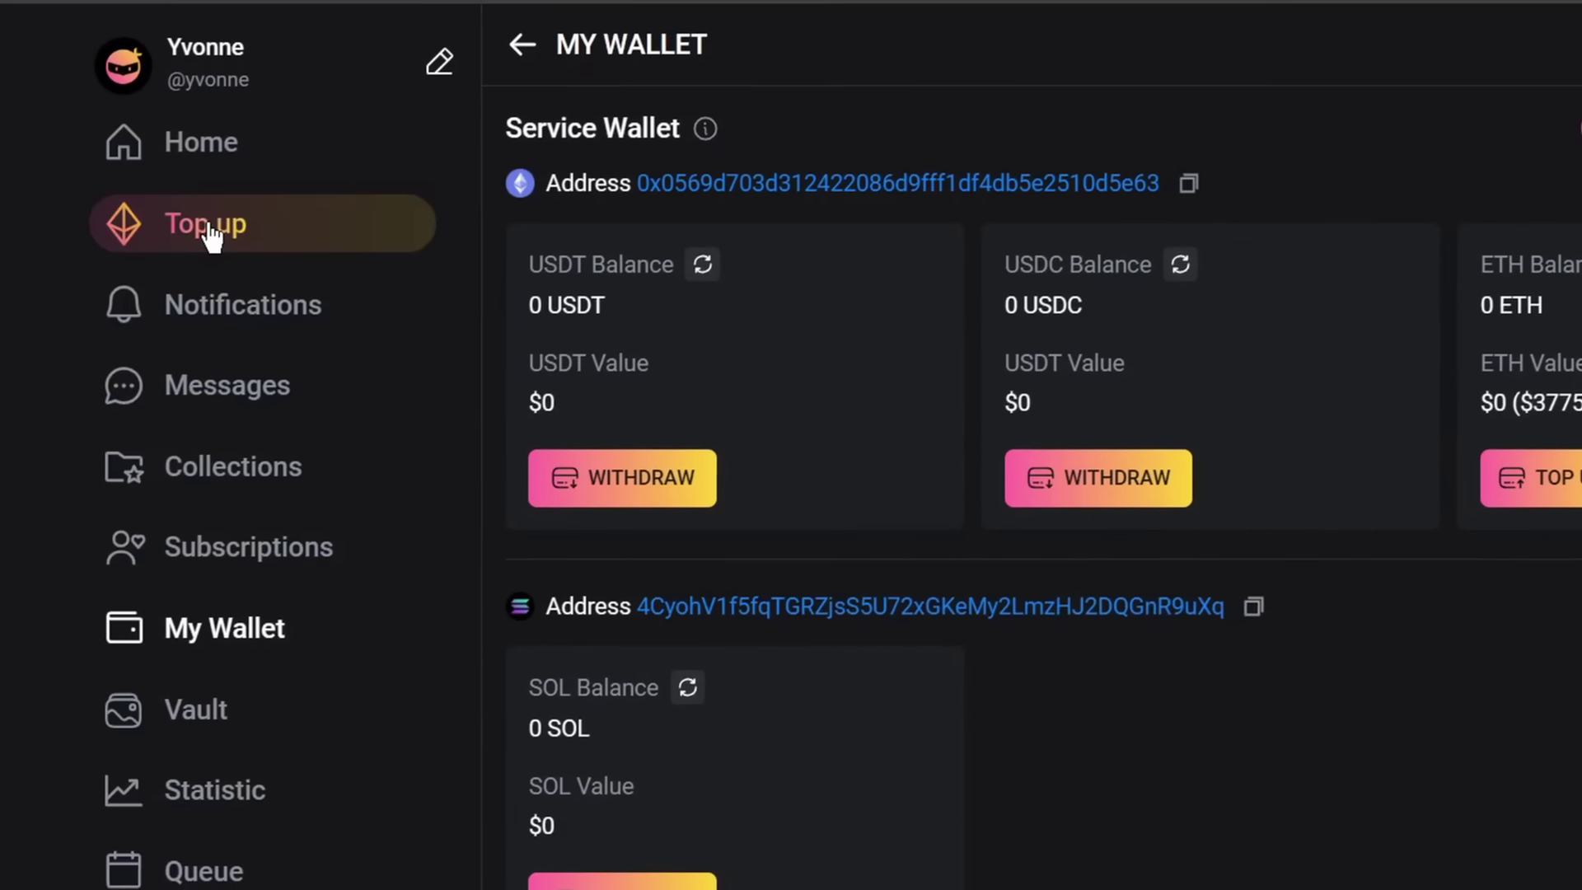
click(224, 232)
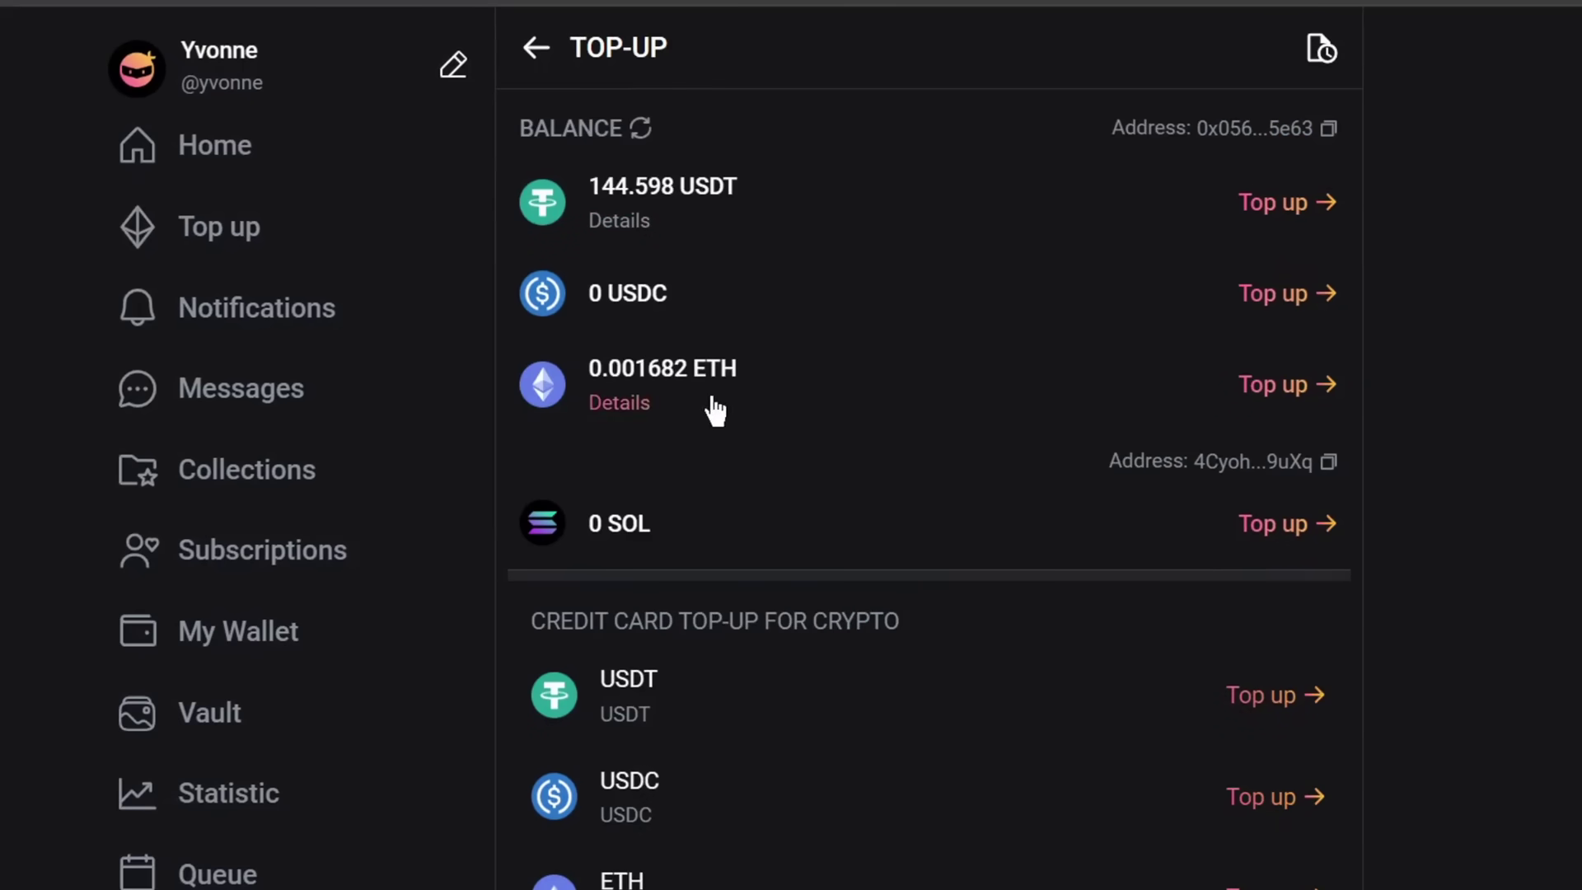
scroll(1168, 625, down, 8)
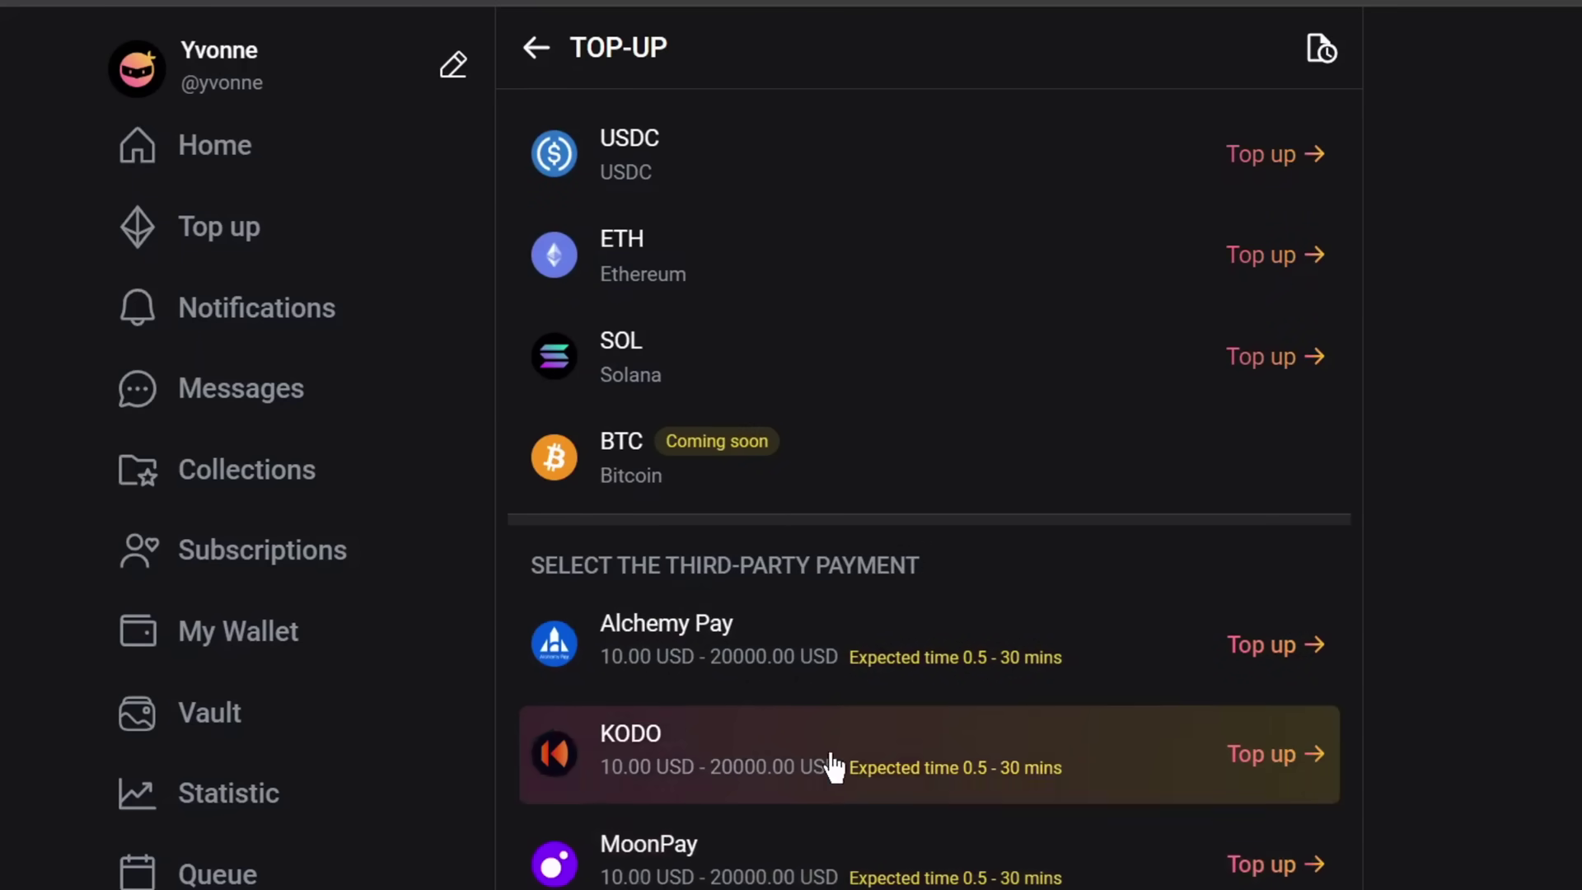
scroll(836, 763, down, 2)
Return to the Home feed and scroll to the payment-methods announcement post
click(184, 145)
scroll(962, 395, down, 15)
scroll(960, 410, down, 6)
scroll(601, 470, up, 1)
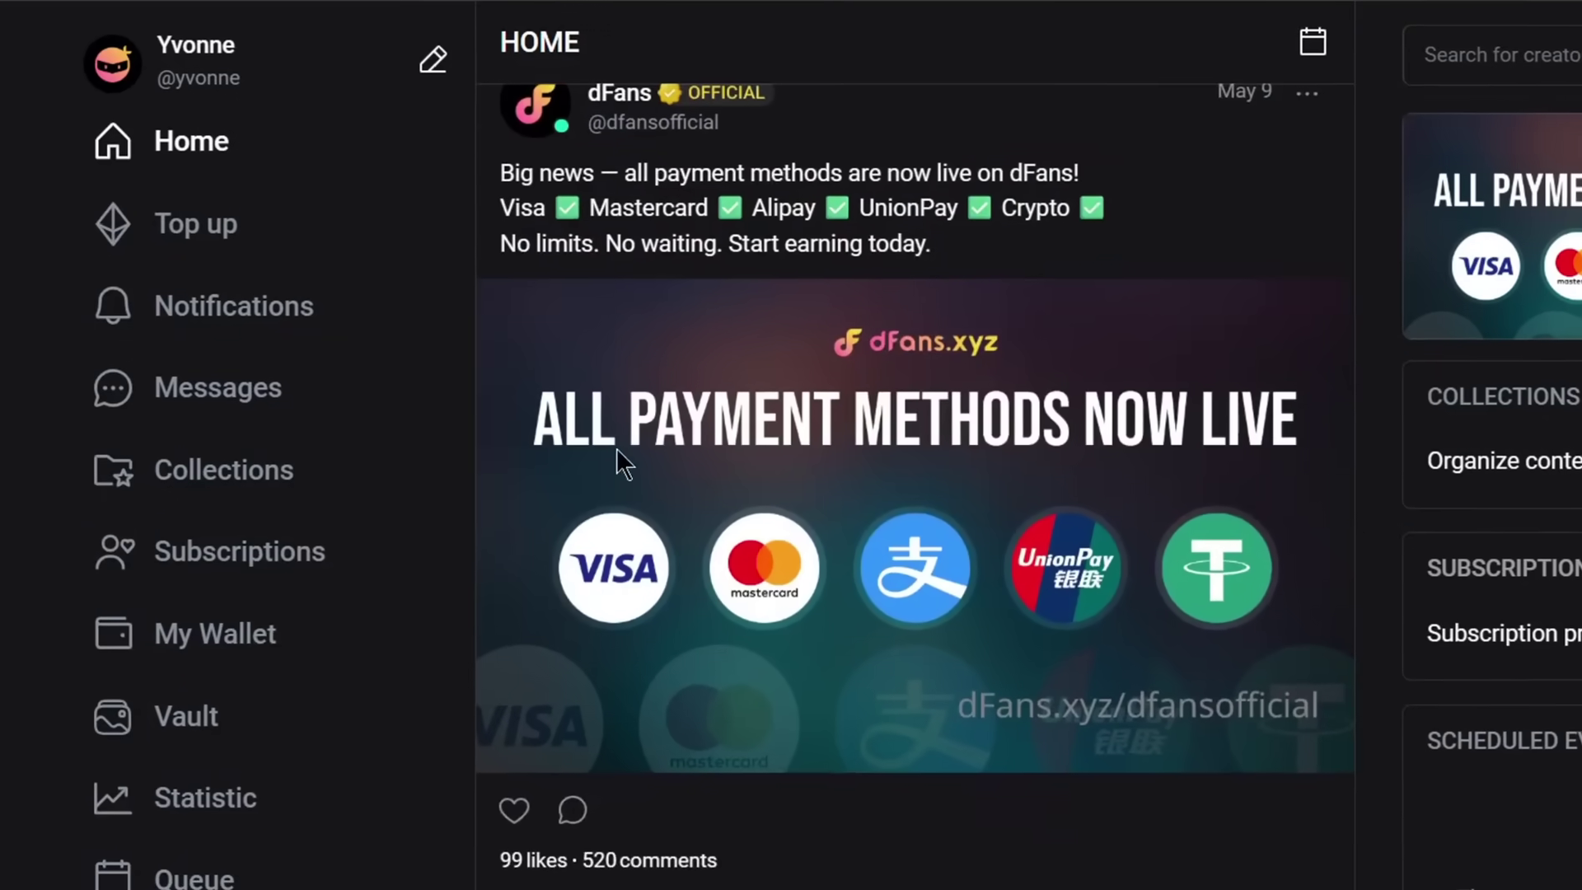